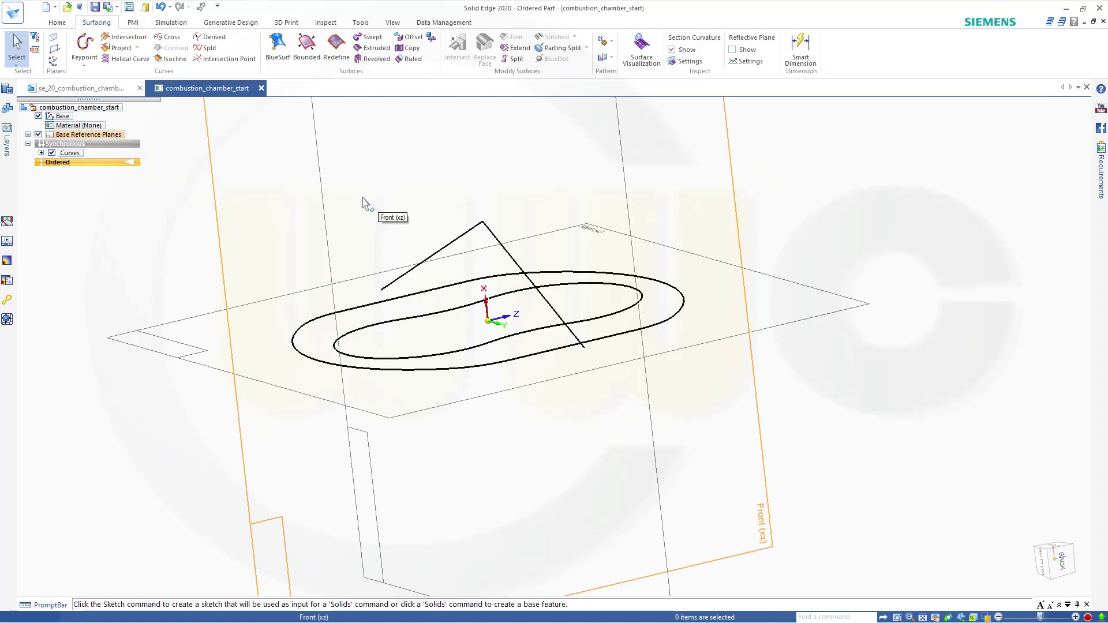
Step: Start a new sketch on the reference plane and enter Project to Sketch with default options
{"action": "middle_click_drag", "start_coordinate": [367, 205], "coordinate": [346, 177]}
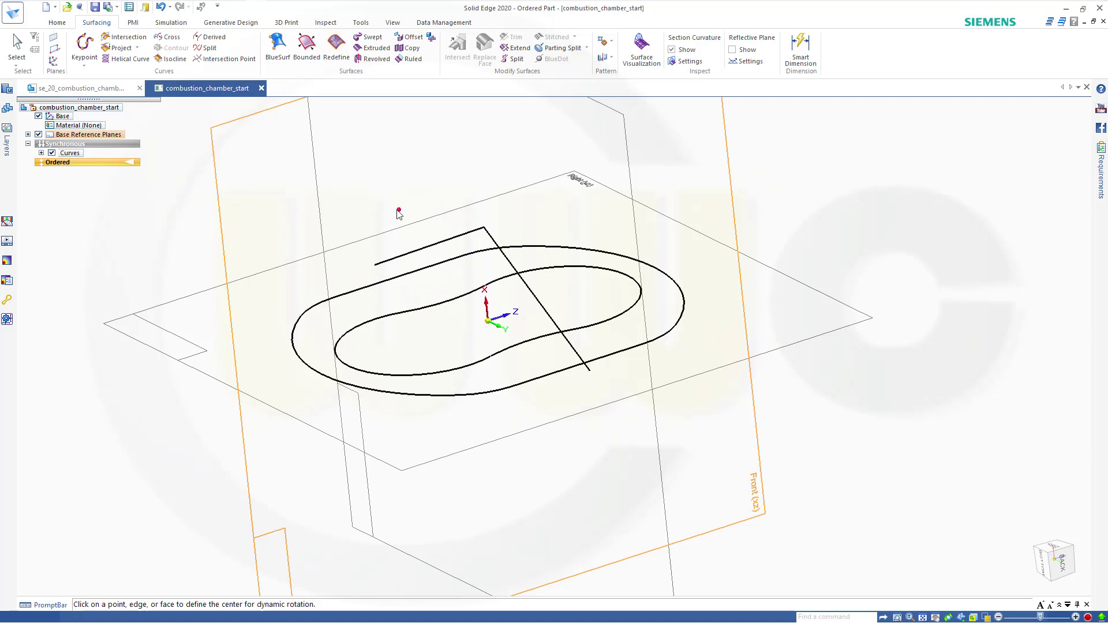
{"action": "key", "text": "Escape"}
{"action": "middle_click_drag", "start_coordinate": [399, 214], "coordinate": [349, 204]}
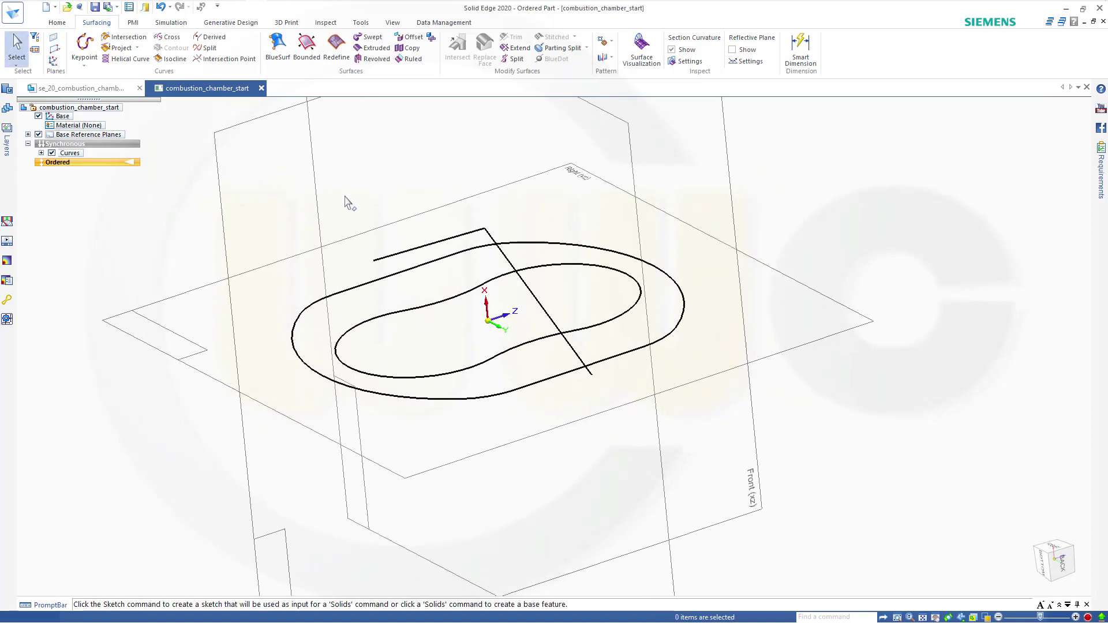
{"action": "middle_click_drag", "start_coordinate": [182, 185], "coordinate": [180, 185]}
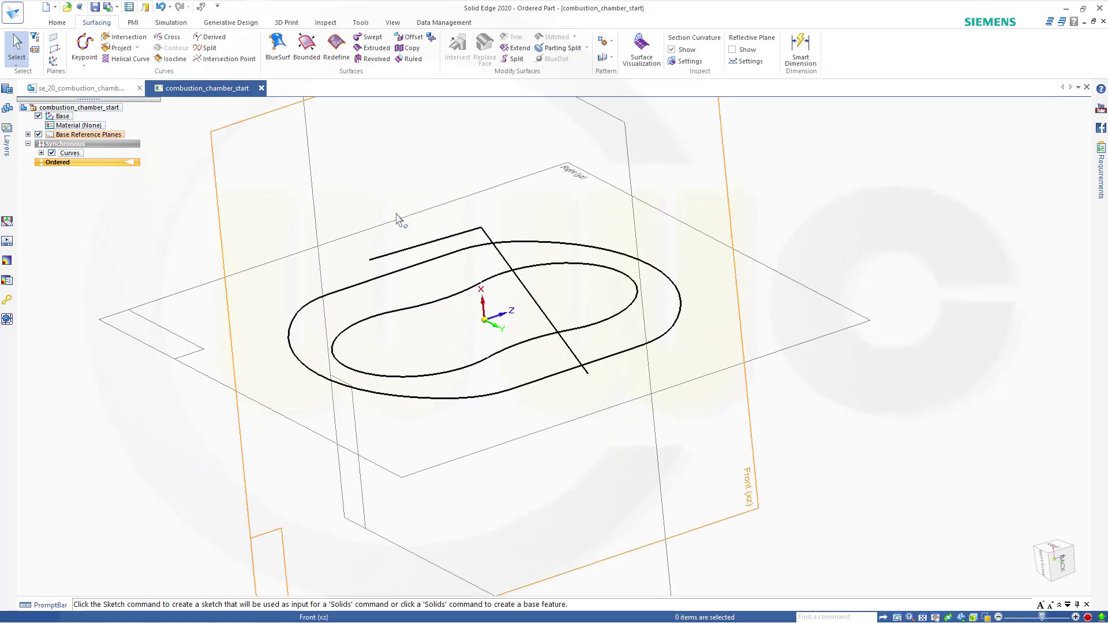
{"action": "mouse_move", "coordinate": [398, 186]}
{"action": "middle_mouse_down"}
{"action": "mouse_move", "coordinate": [425, 196]}
{"action": "mouse_move", "coordinate": [414, 188]}
{"action": "middle_mouse_up"}
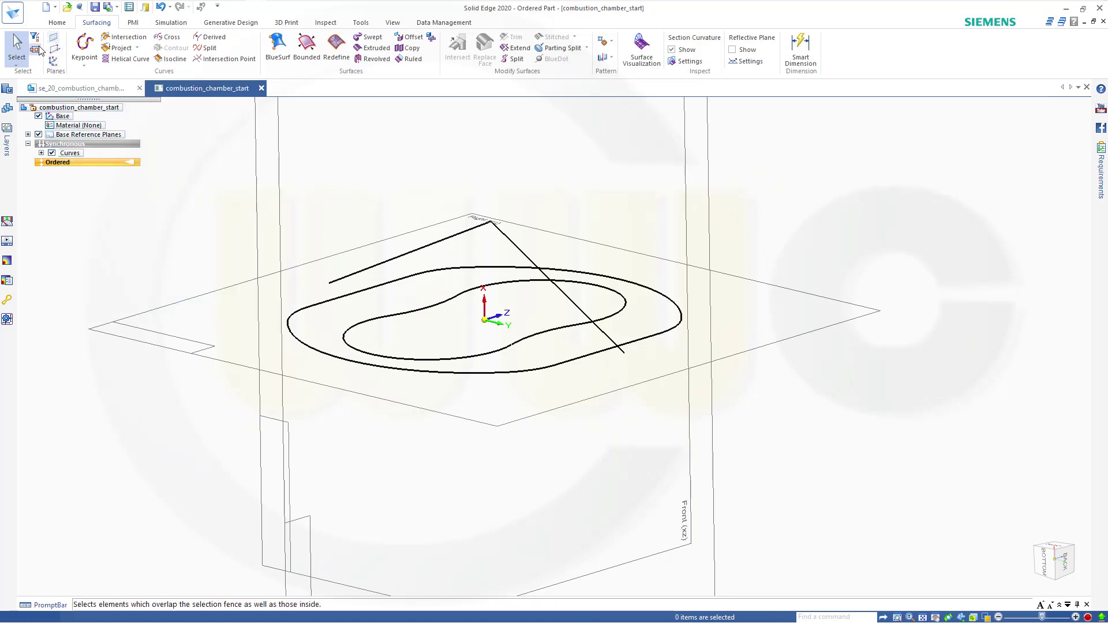
{"action": "left_click", "coordinate": [57, 22]}
{"action": "left_click", "coordinate": [131, 49]}
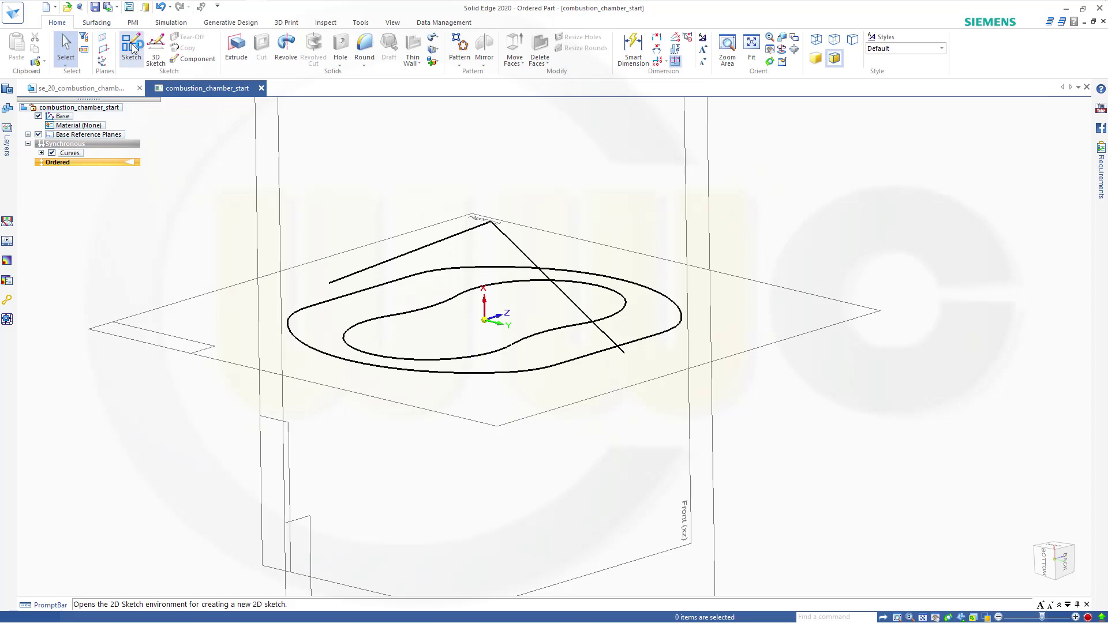
{"action": "left_click", "coordinate": [577, 404]}
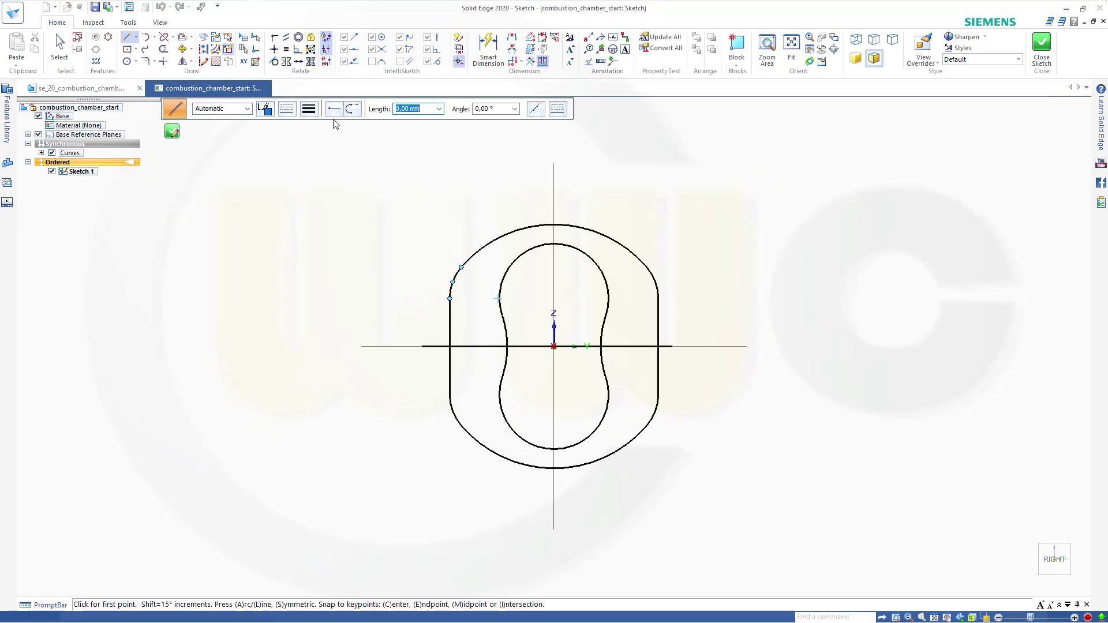
{"action": "left_click", "coordinate": [203, 42]}
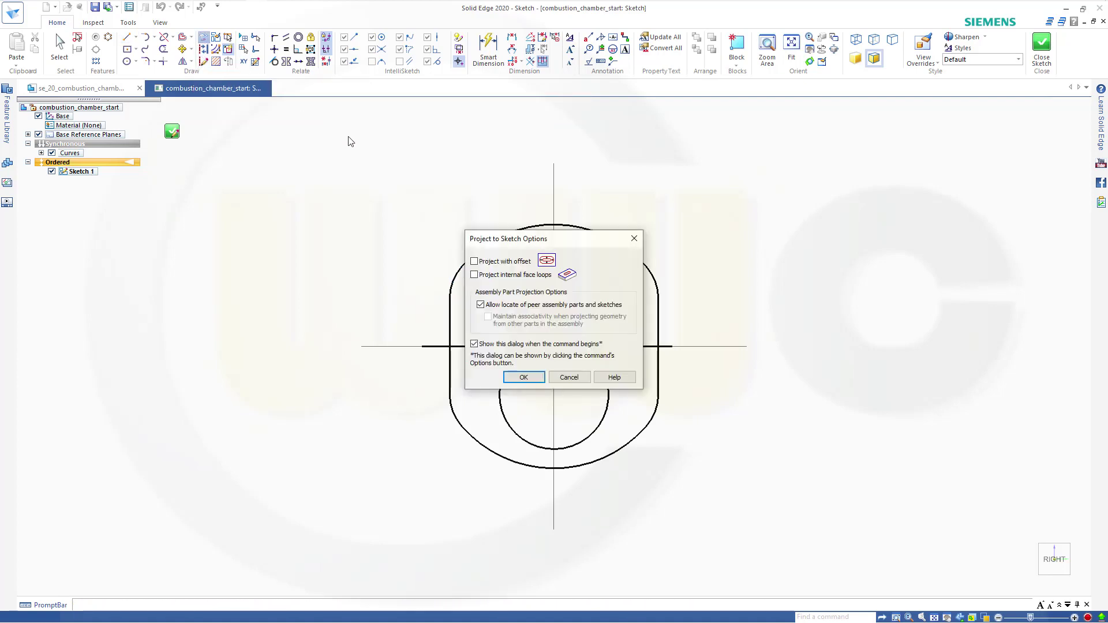
{"action": "left_click", "coordinate": [522, 378]}
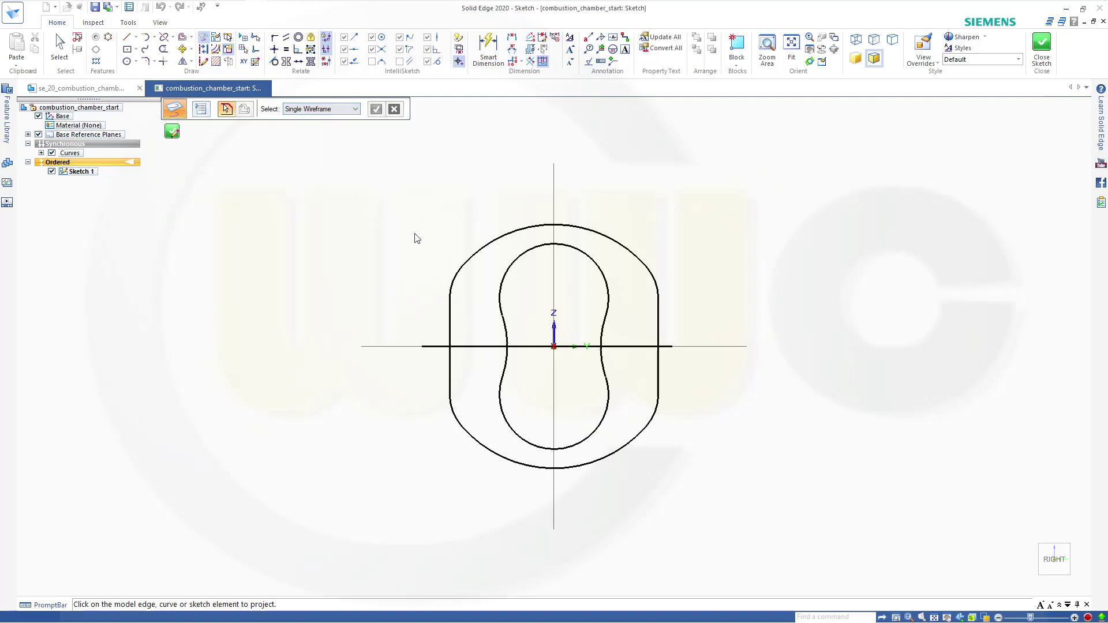
Step: Project all eight outer-profile segments: both straight edges, top and bottom arcs, four corner arcs
{"action": "left_click", "coordinate": [451, 323]}
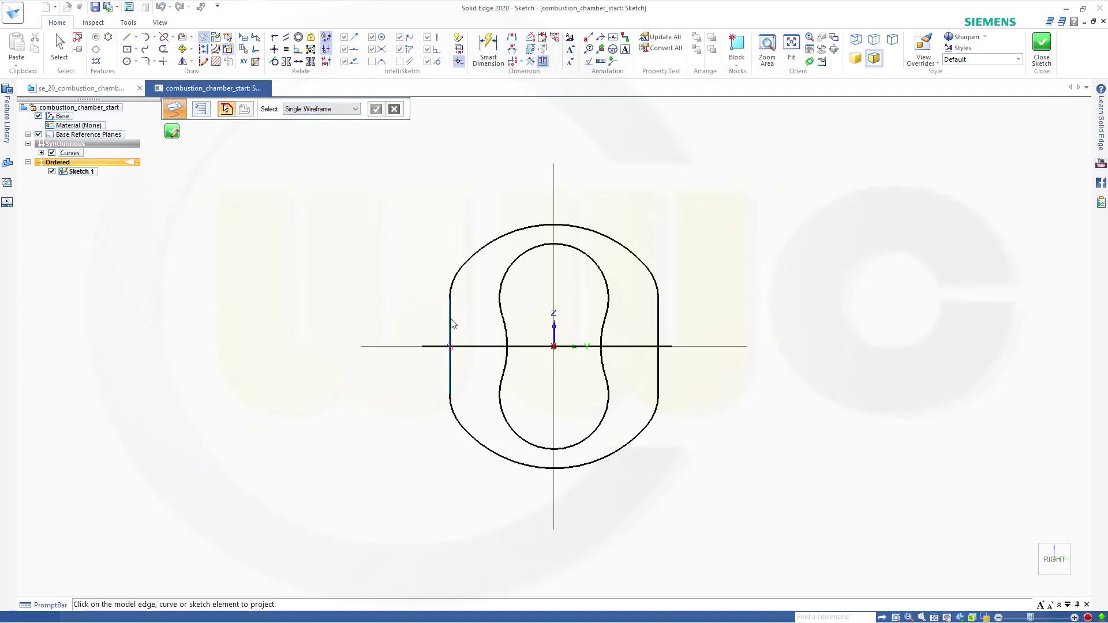
{"action": "left_click", "coordinate": [462, 272]}
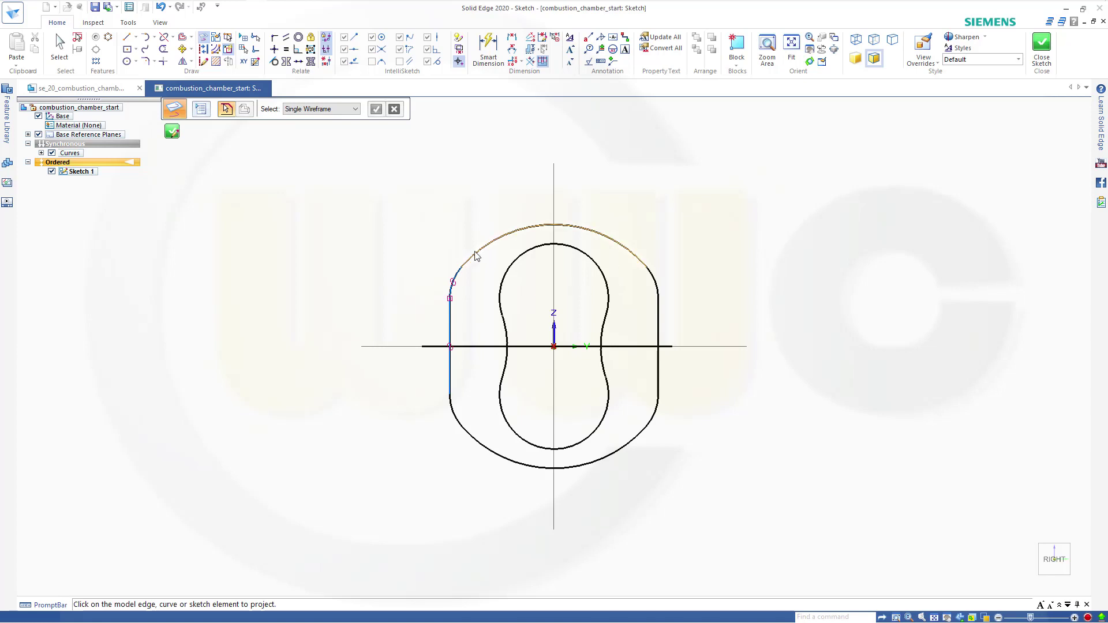
{"action": "left_click", "coordinate": [477, 256]}
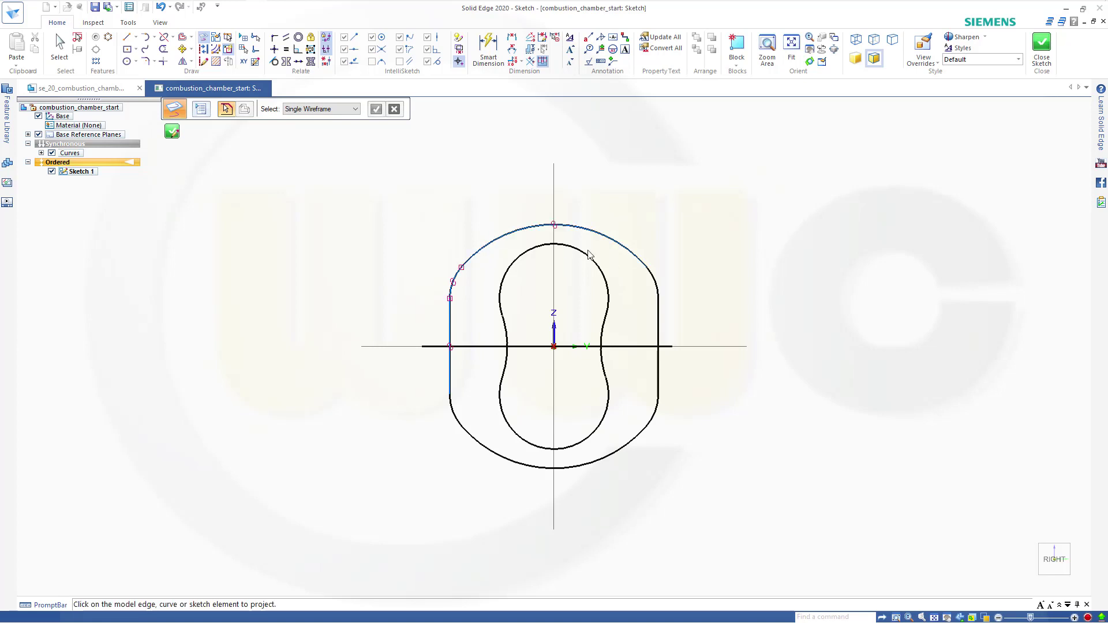
{"action": "left_click", "coordinate": [654, 279]}
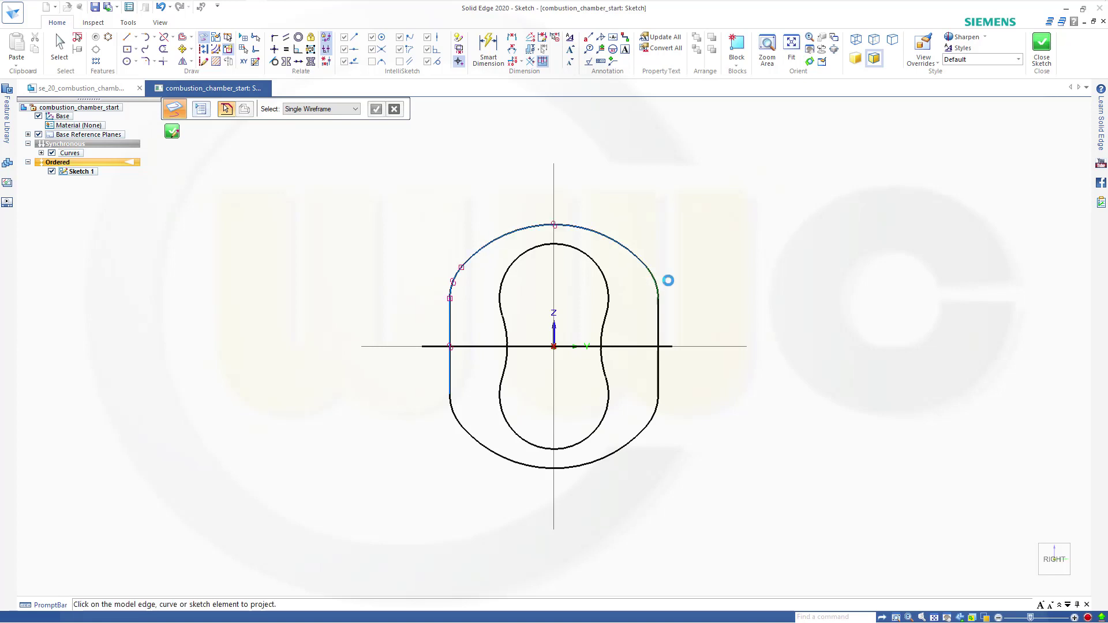
{"action": "left_click", "coordinate": [658, 326]}
{"action": "left_click", "coordinate": [656, 413]}
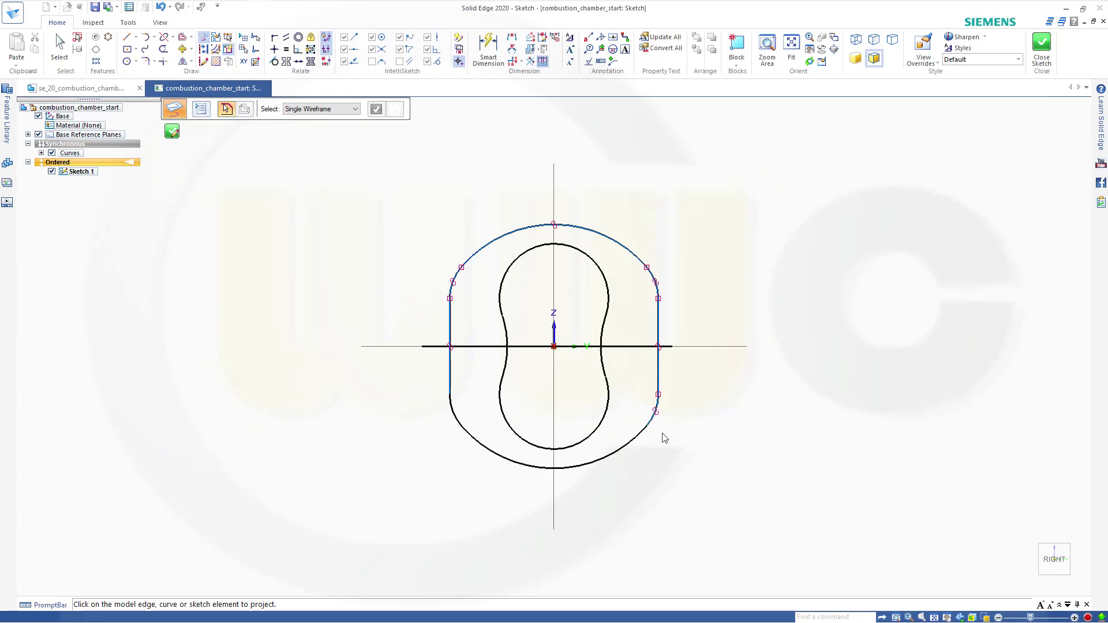
{"action": "left_click", "coordinate": [632, 443]}
{"action": "left_click", "coordinate": [456, 416]}
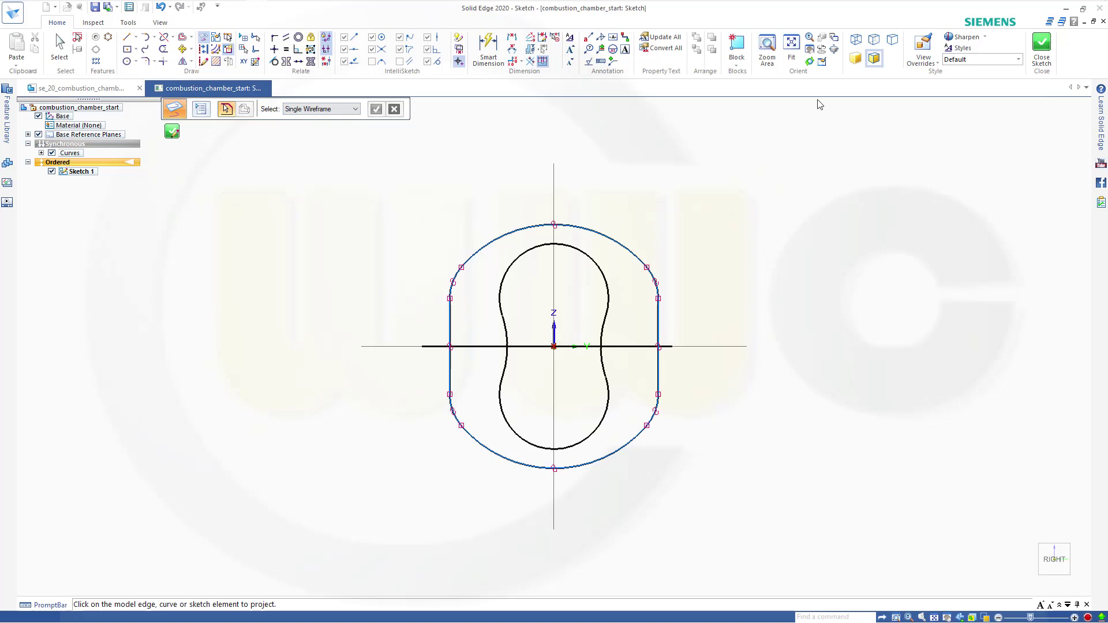
Step: Close and finish Sketch 1, then hide the original Curves in PathFinder
{"action": "left_click", "coordinate": [1042, 48]}
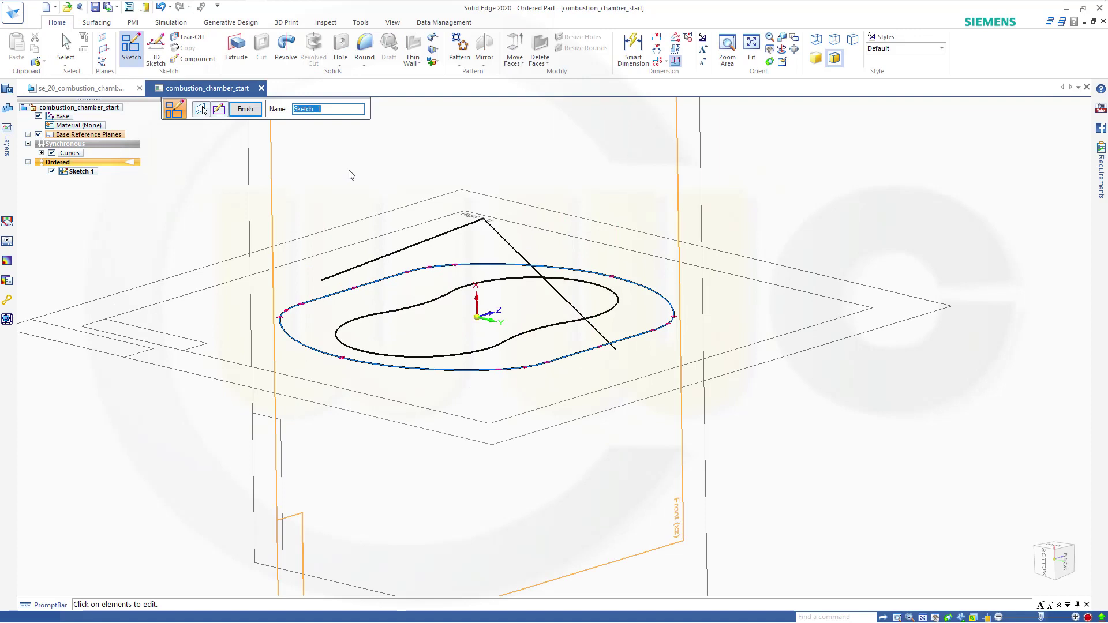
{"action": "left_click", "coordinate": [238, 113]}
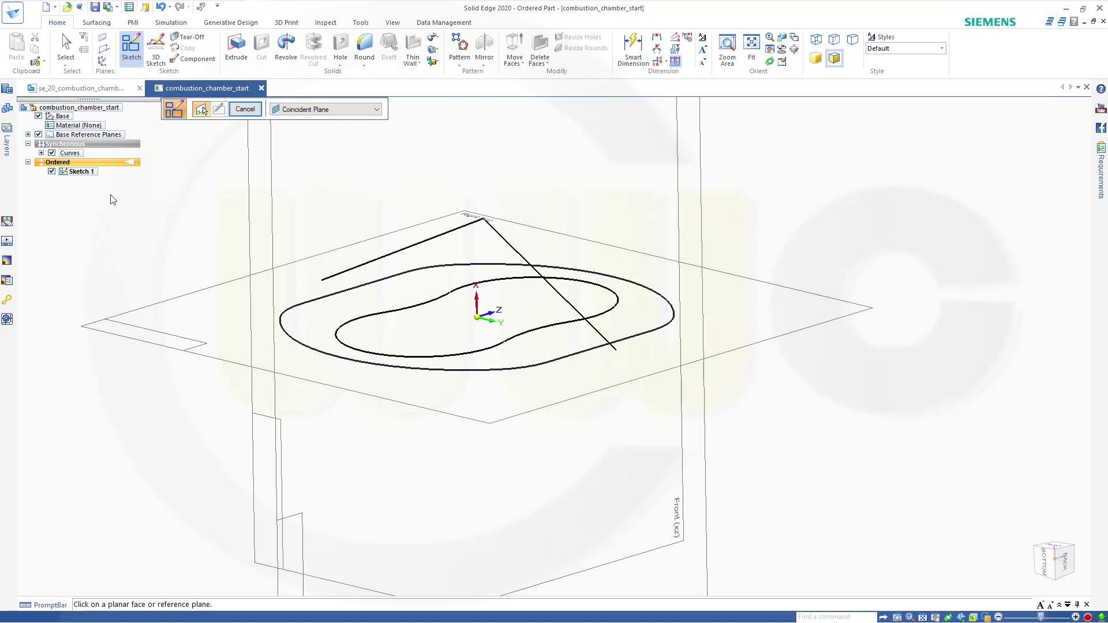
{"action": "left_click", "coordinate": [52, 153]}
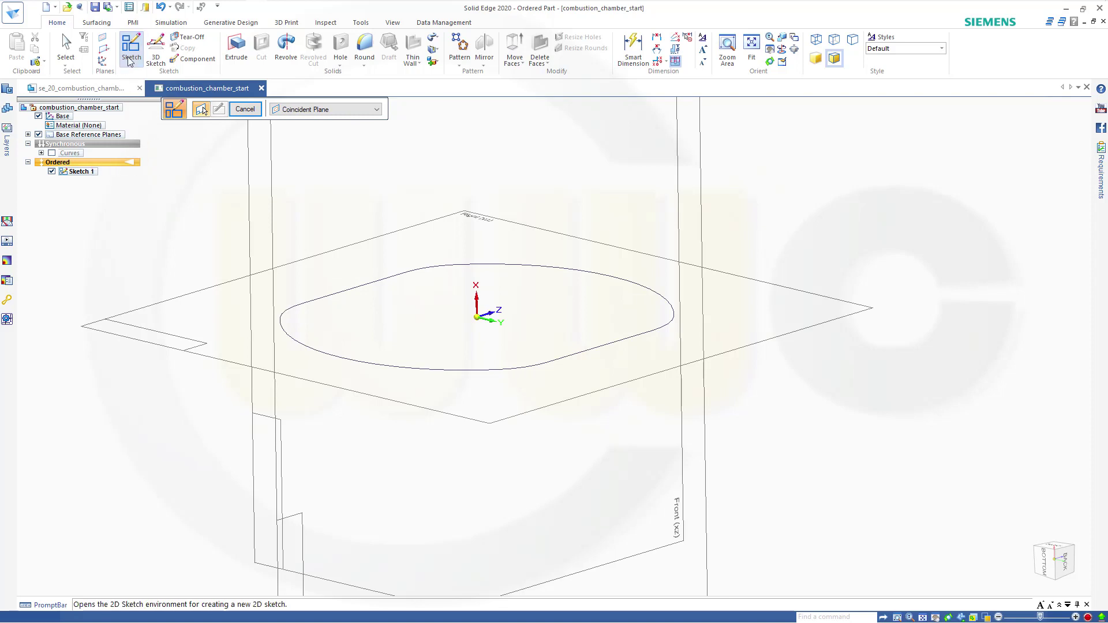
{"action": "left_click", "coordinate": [95, 24]}
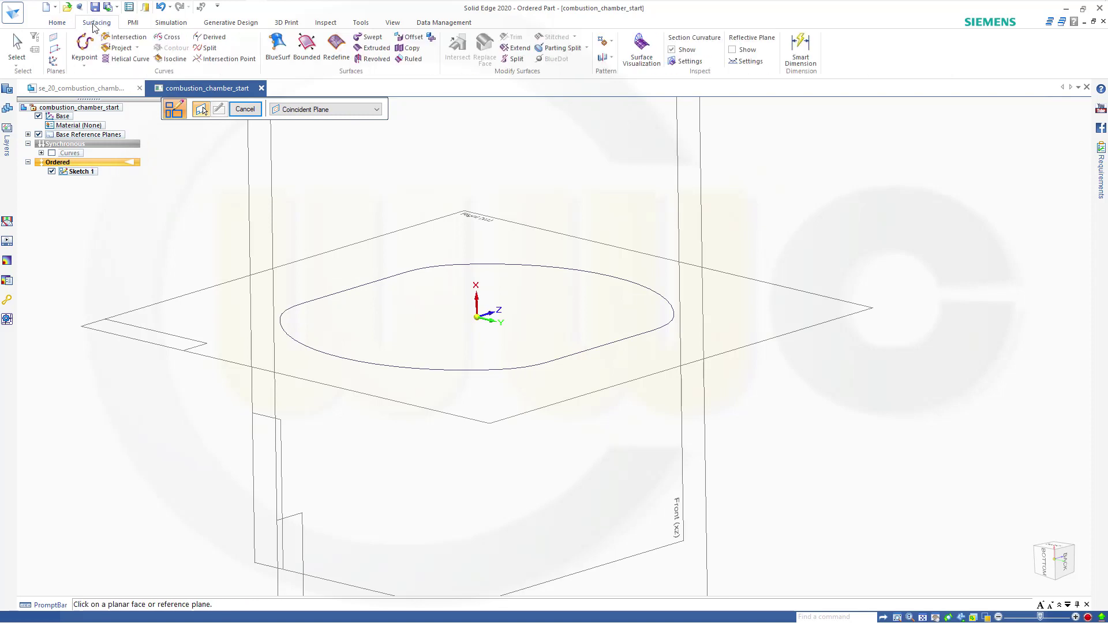
Step: Try a tapered-to-plane Ruled surface referencing the Front (xz) plane, then cancel it
{"action": "left_click", "coordinate": [408, 60]}
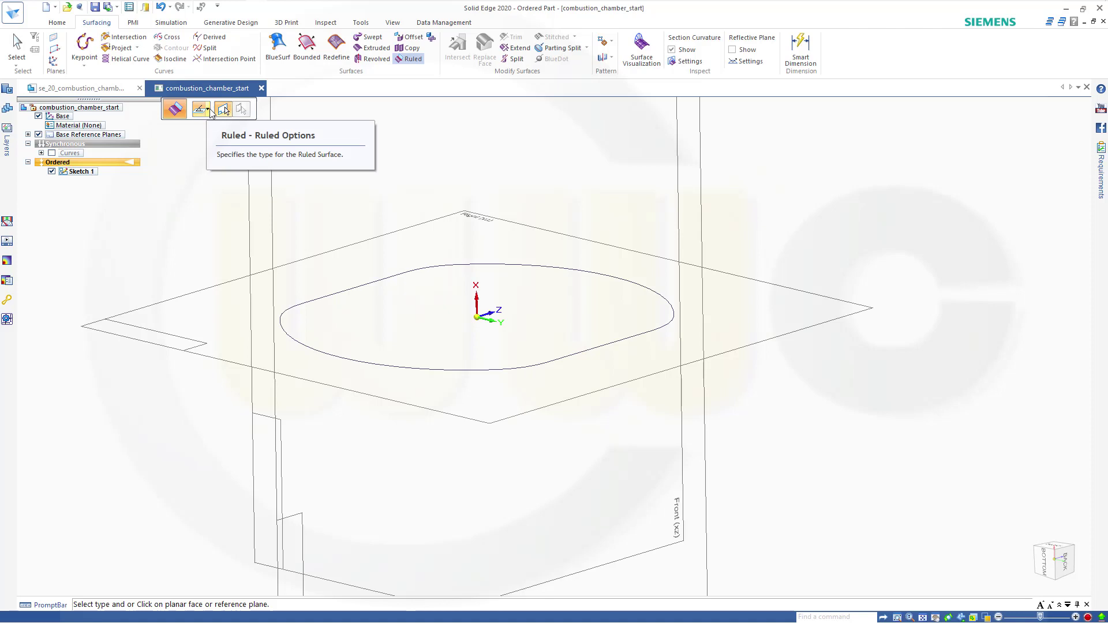
{"action": "left_click", "coordinate": [204, 111]}
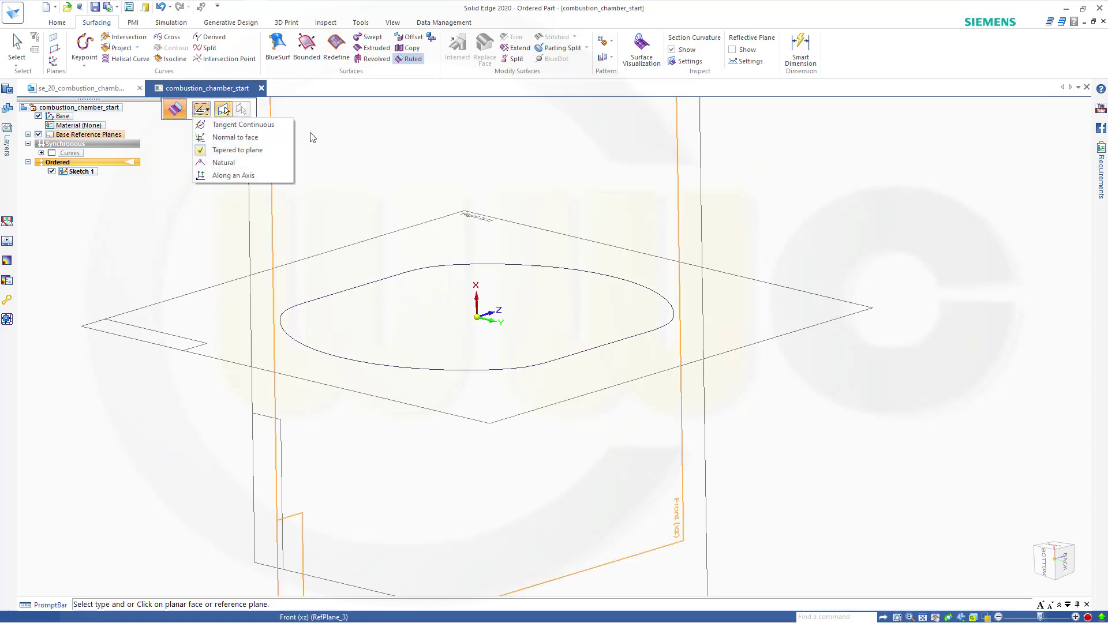
{"action": "left_click", "coordinate": [269, 149]}
{"action": "left_click", "coordinate": [354, 168]}
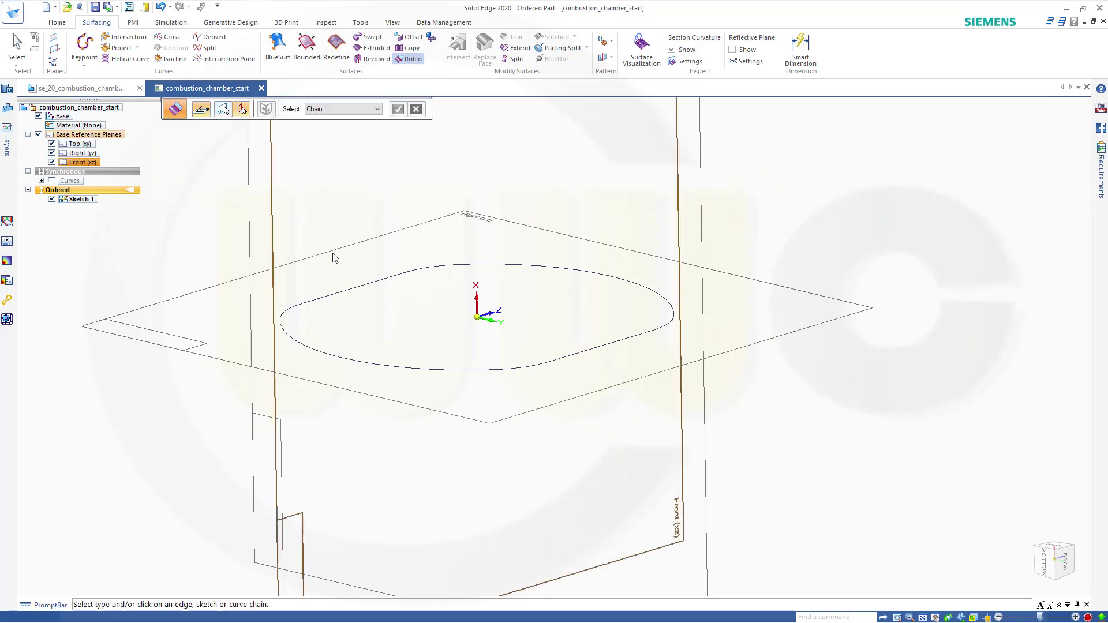
{"action": "left_click", "coordinate": [223, 110]}
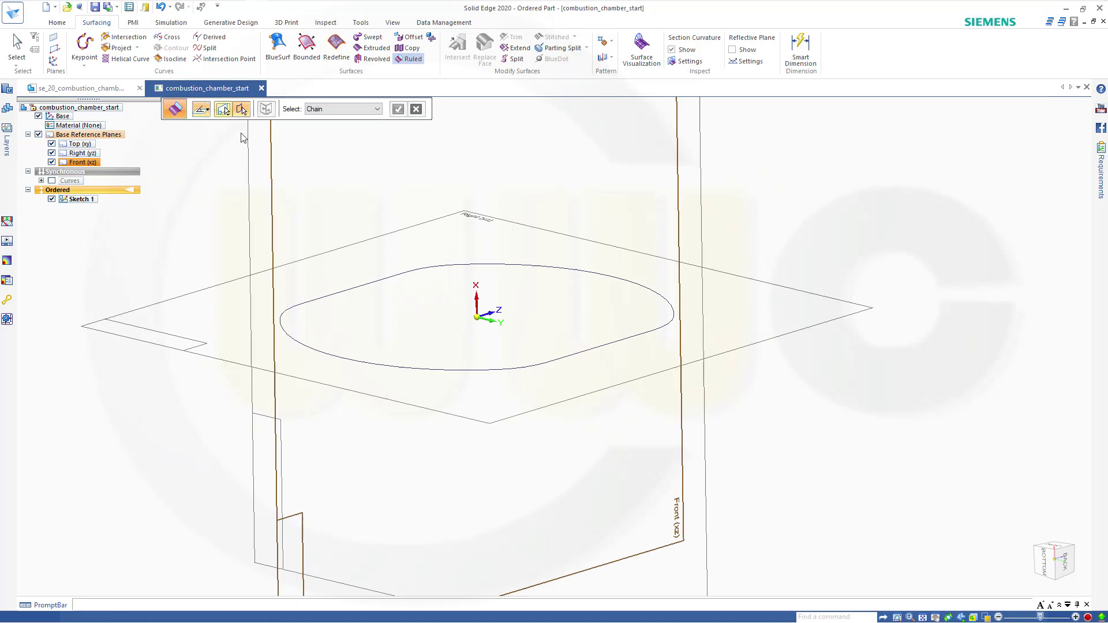
{"action": "left_click", "coordinate": [300, 258]}
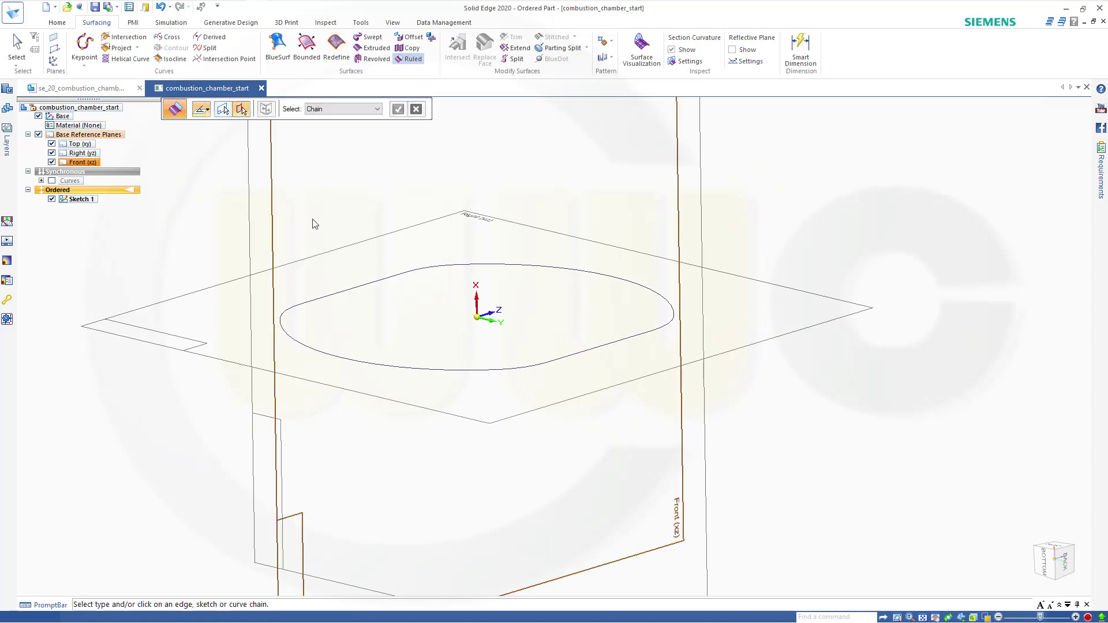
{"action": "key", "text": "Escape"}
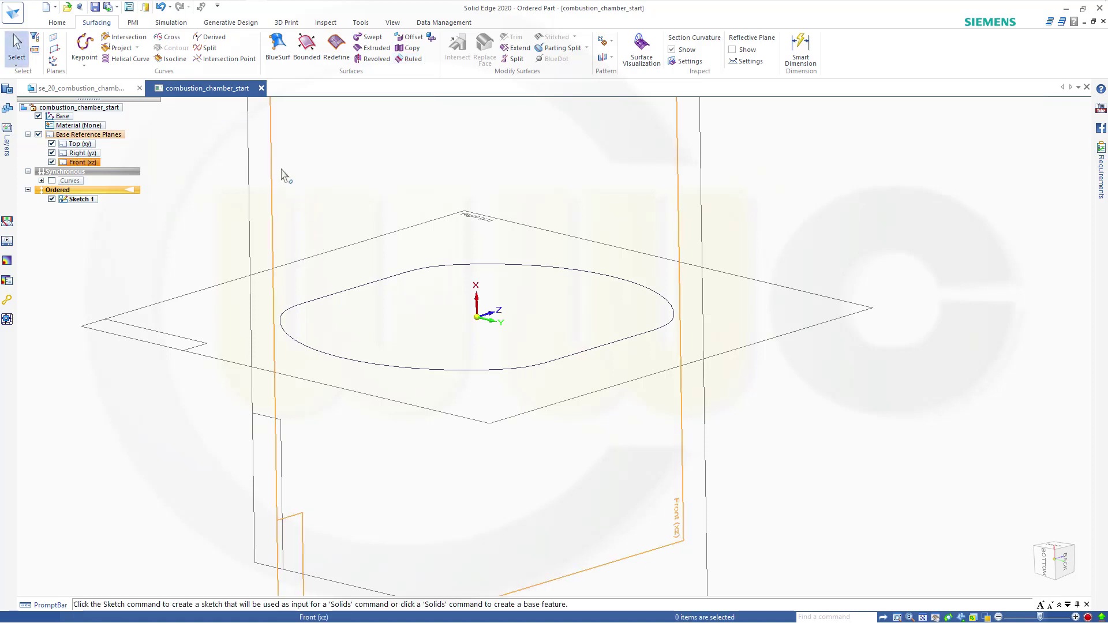
Step: Create Ruled 1 on the front arc edge, tapered from the Right (yz) plane, 25 mm at 5°
{"action": "left_click", "coordinate": [408, 59]}
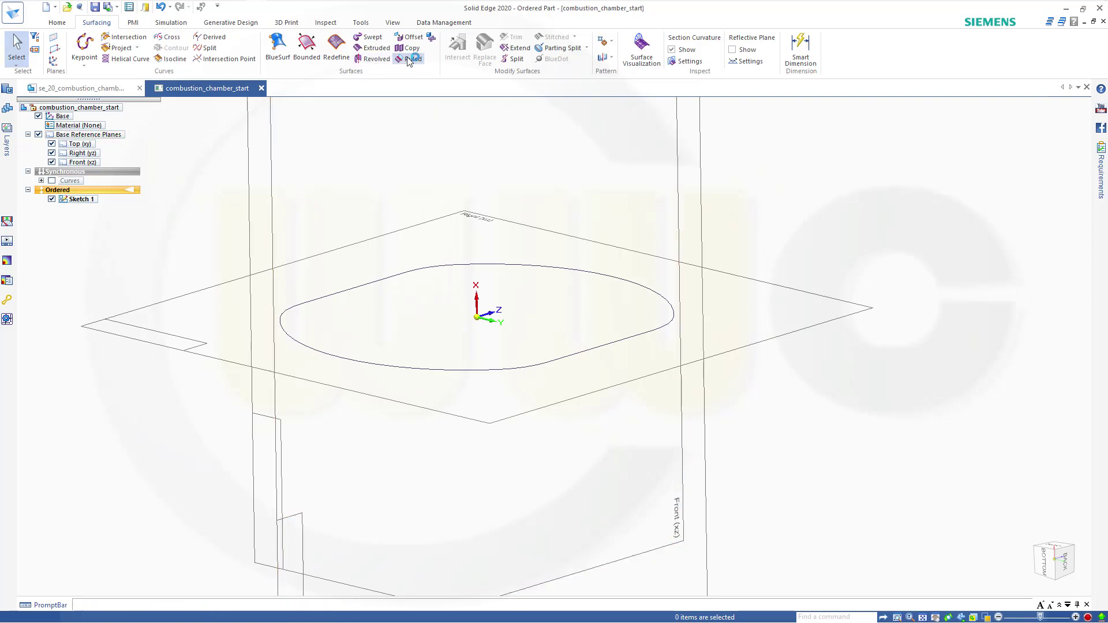
{"action": "left_click", "coordinate": [190, 293]}
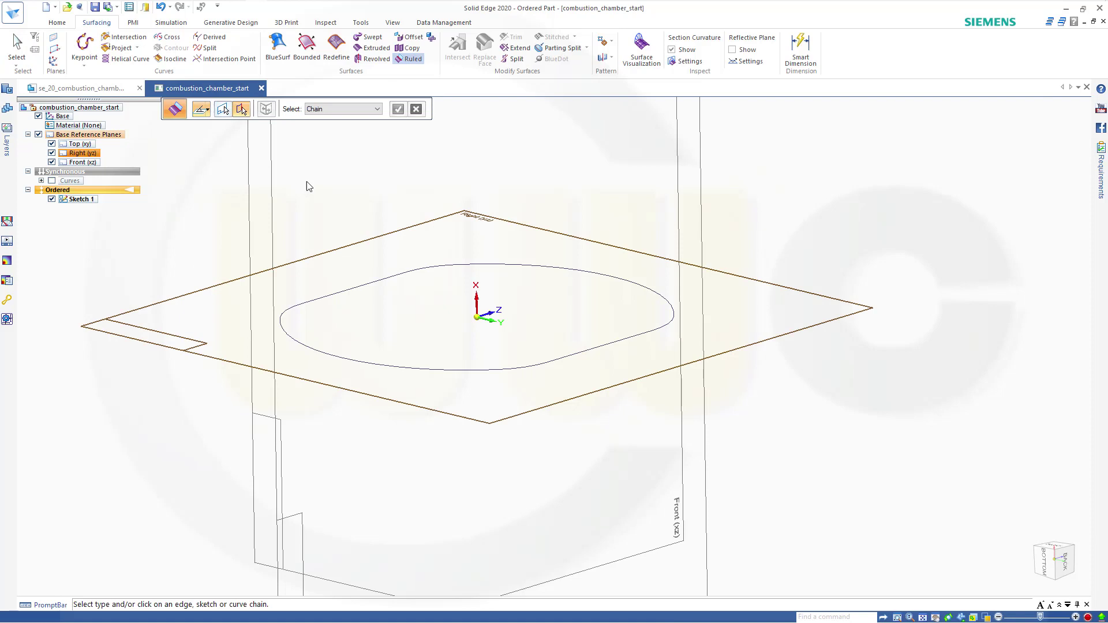
{"action": "middle_click_drag", "start_coordinate": [306, 183], "coordinate": [339, 160]}
{"action": "left_click", "coordinate": [378, 109]}
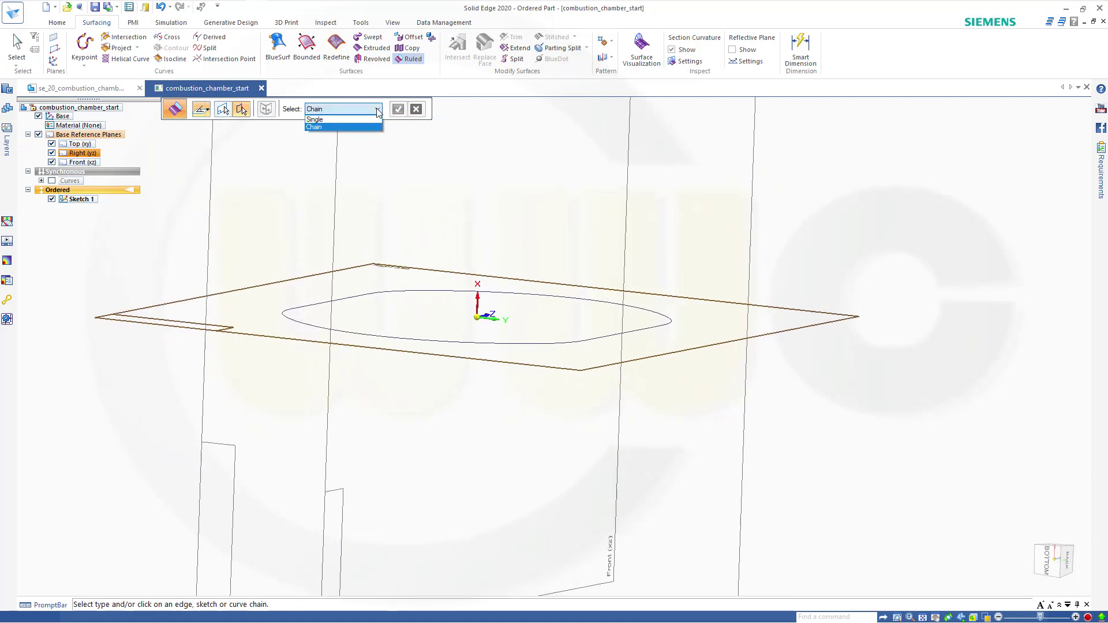
{"action": "left_click", "coordinate": [349, 123]}
{"action": "middle_click_drag", "start_coordinate": [263, 193], "coordinate": [249, 258]}
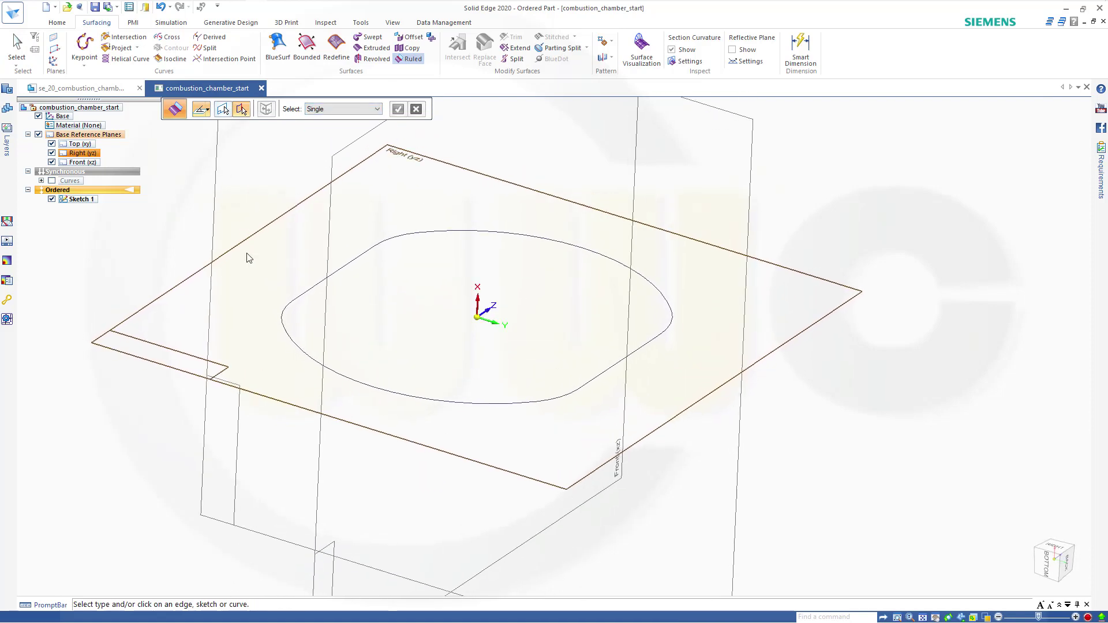
{"action": "left_click", "coordinate": [293, 343]}
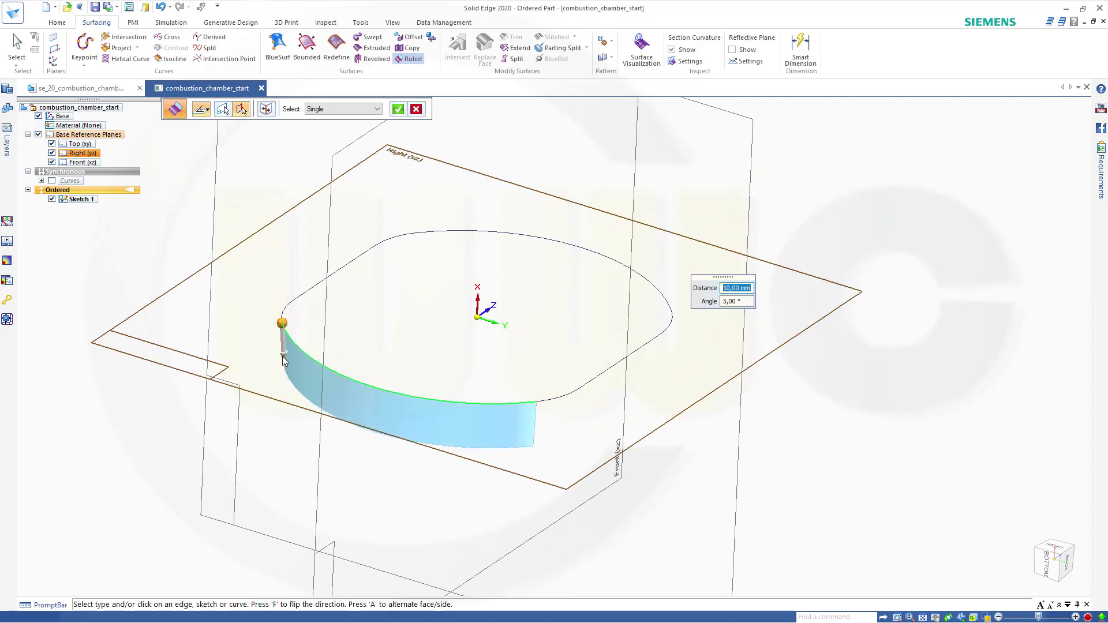
{"action": "left_click", "coordinate": [283, 357]}
{"action": "middle_click_drag", "start_coordinate": [502, 317], "coordinate": [550, 271]}
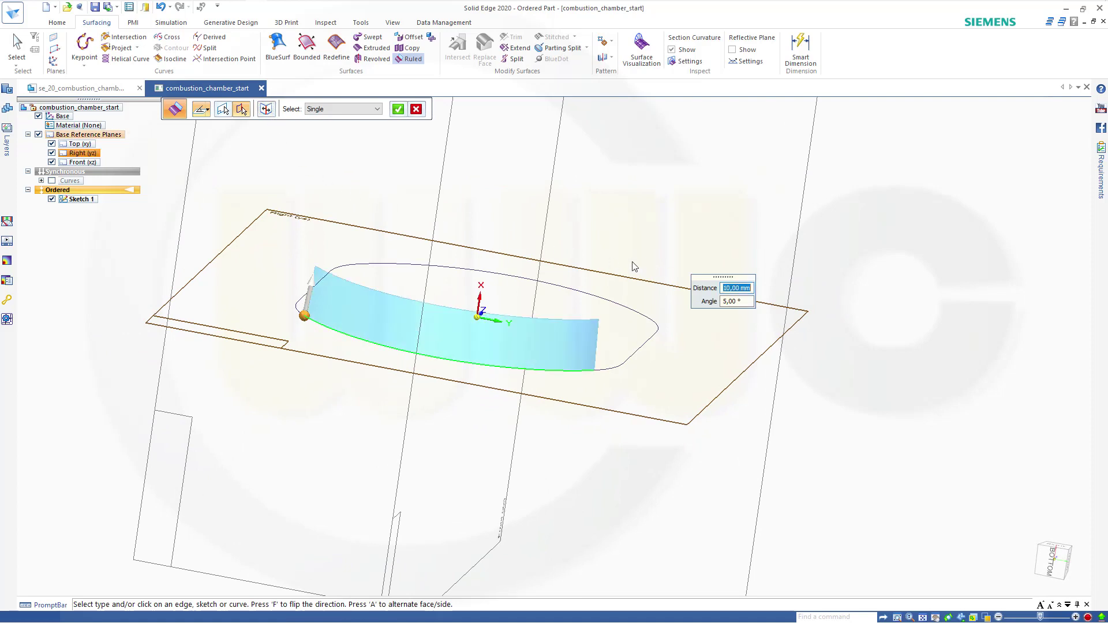
{"action": "type", "text": "25"}
{"action": "key", "text": "Tab"}
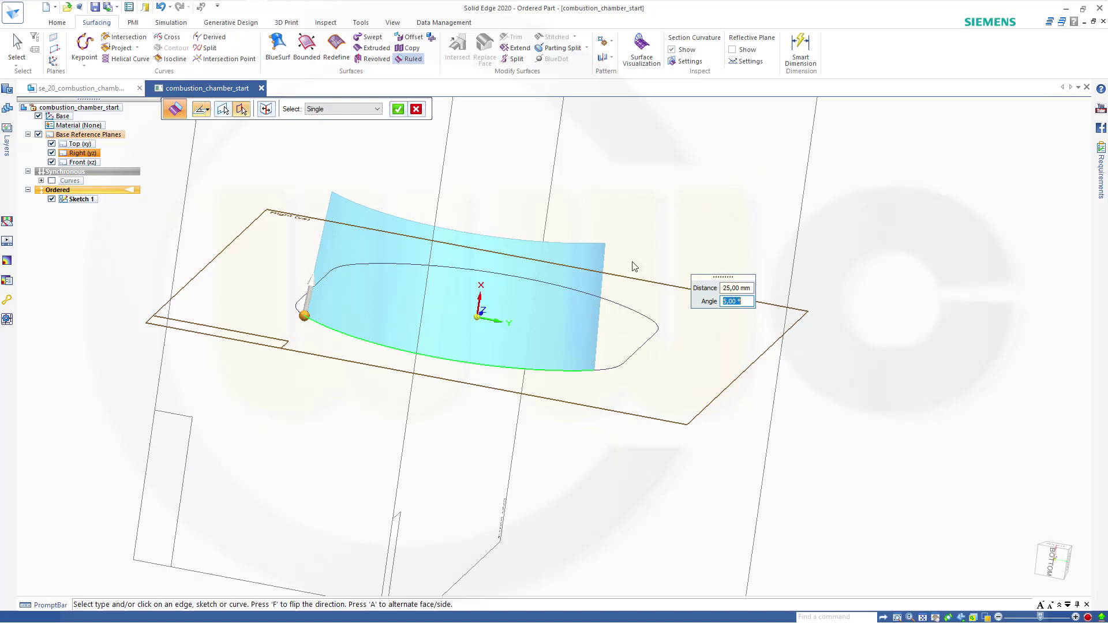
{"action": "left_click", "coordinate": [398, 109]}
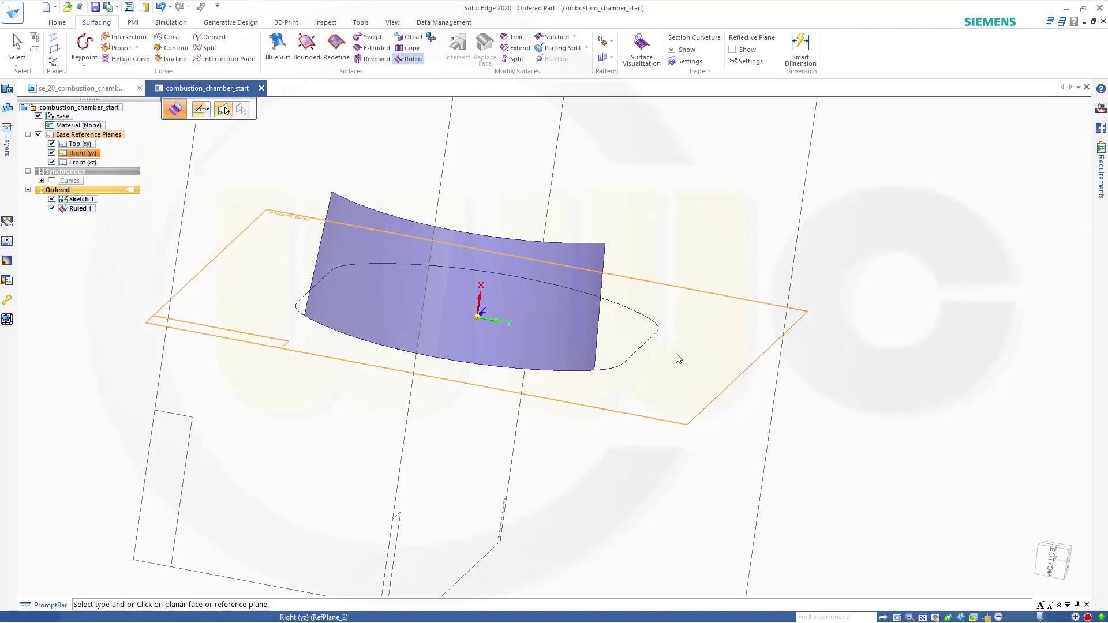
Step: Add tapered wall pieces Ruled 2 to Ruled 4 on the next outline edges, 25 mm at 5°
{"action": "left_click", "coordinate": [718, 405]}
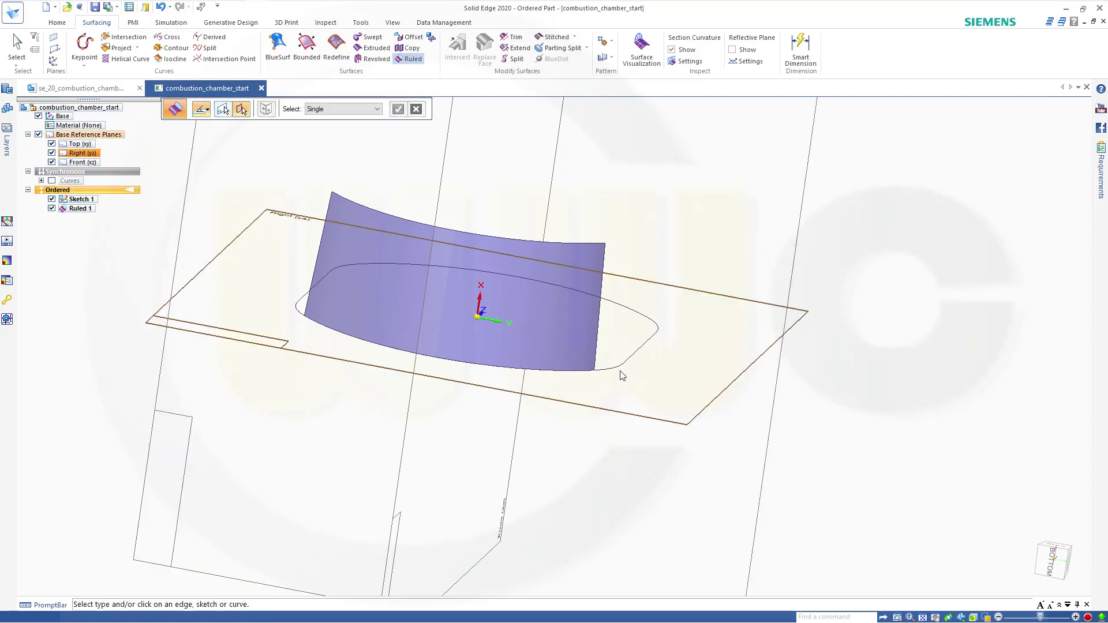
{"action": "left_click", "coordinate": [613, 371]}
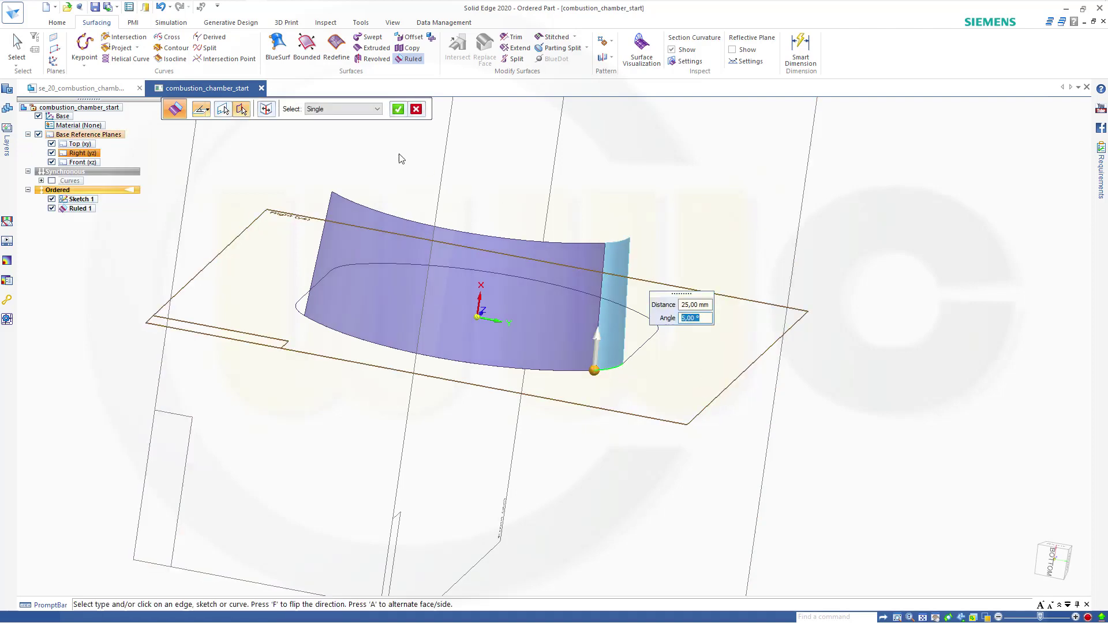
{"action": "left_click", "coordinate": [398, 110]}
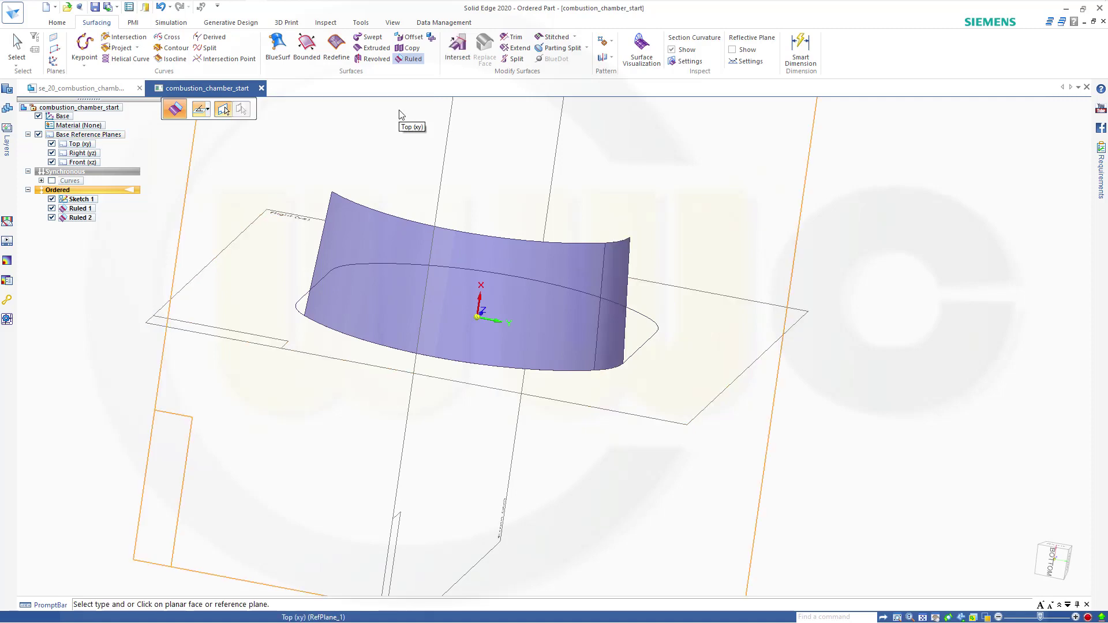
{"action": "left_click", "coordinate": [731, 396]}
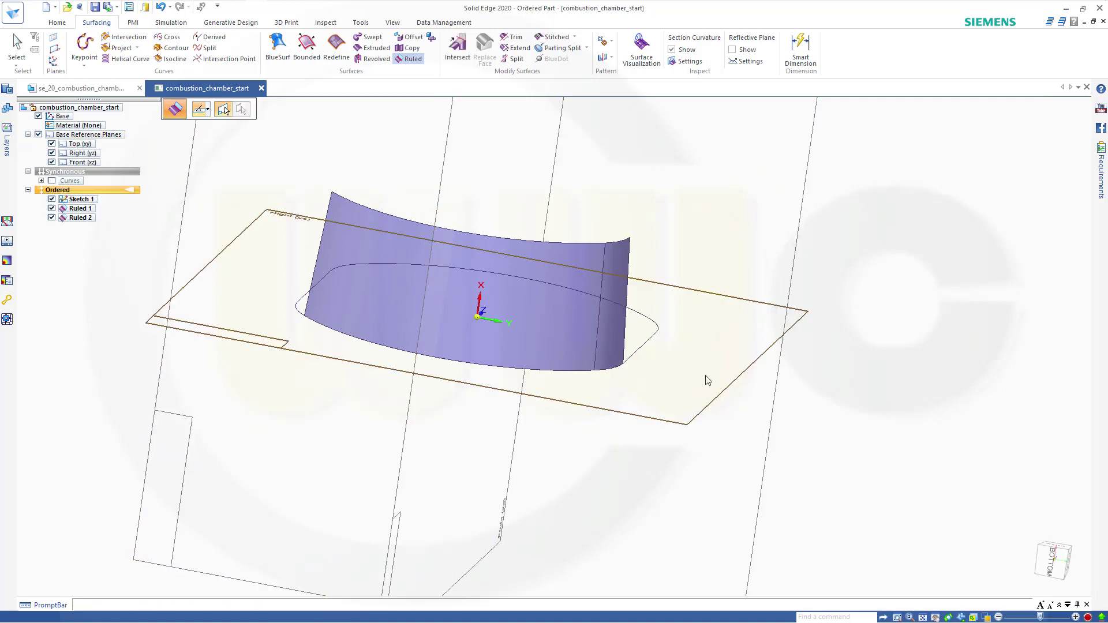
{"action": "left_click", "coordinate": [646, 351]}
{"action": "left_click", "coordinate": [398, 109]}
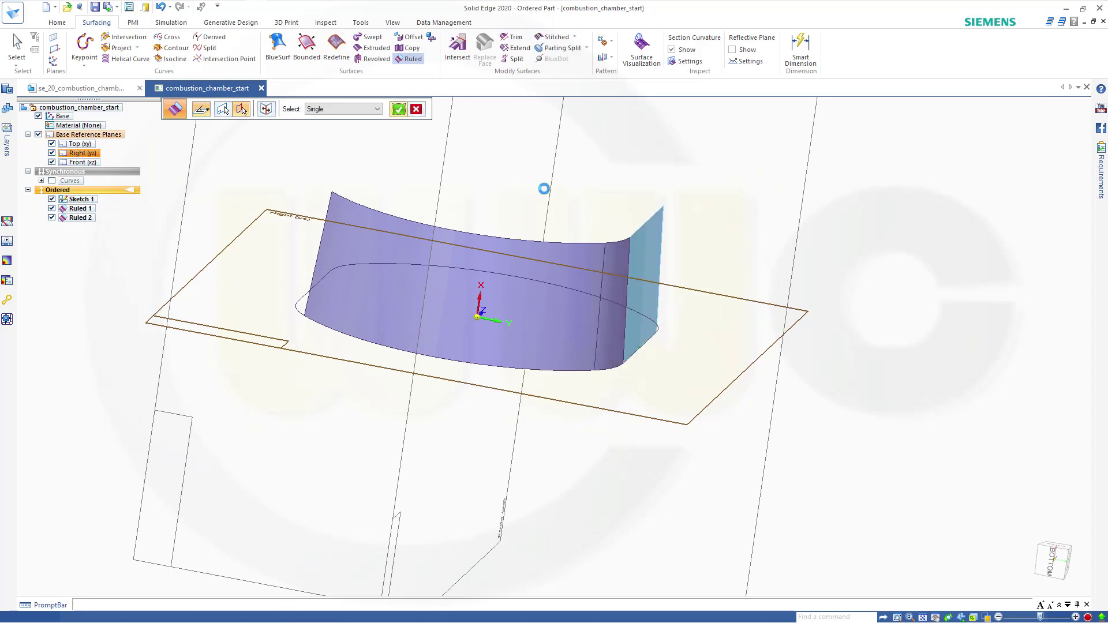
{"action": "middle_click_drag", "start_coordinate": [588, 238], "coordinate": [418, 220]}
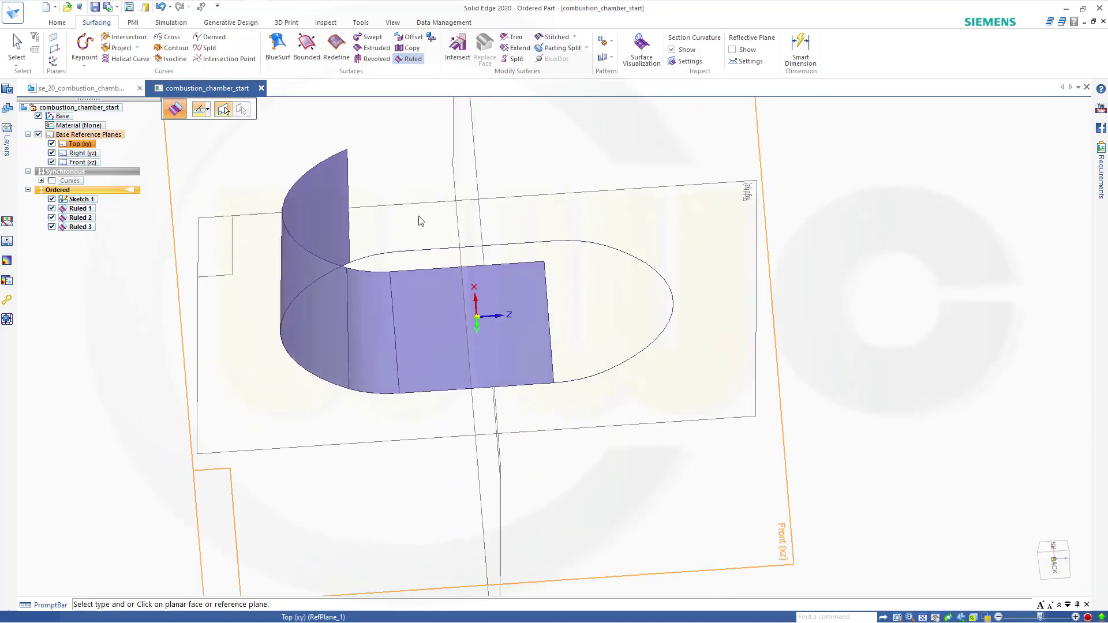
{"action": "middle_click_drag", "start_coordinate": [687, 426], "coordinate": [758, 378]}
{"action": "left_click", "coordinate": [753, 371]}
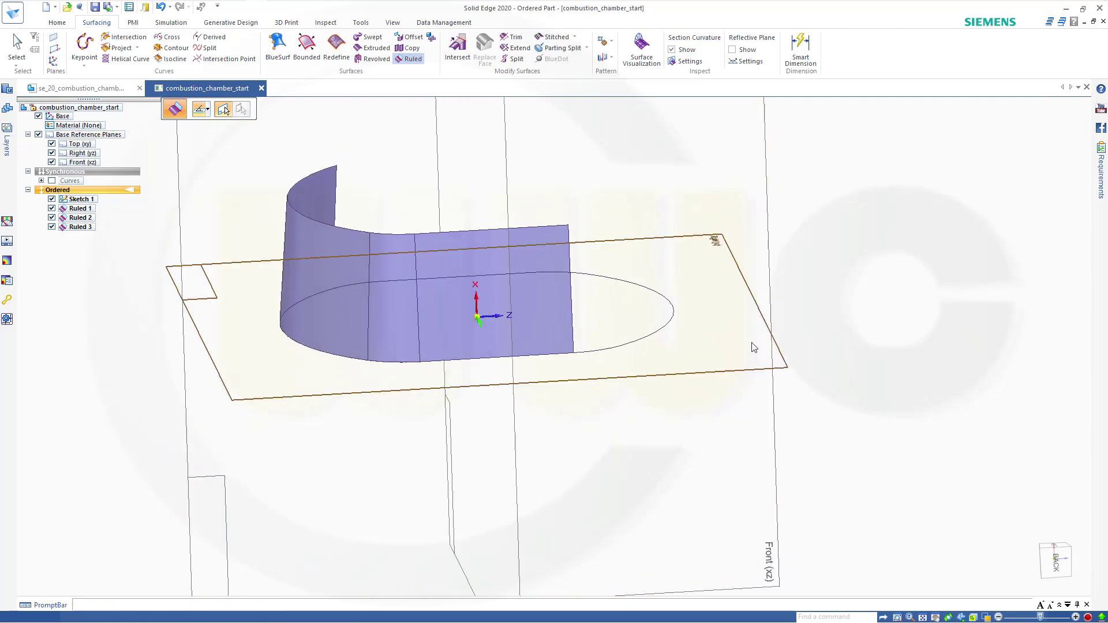
{"action": "left_click", "coordinate": [604, 355]}
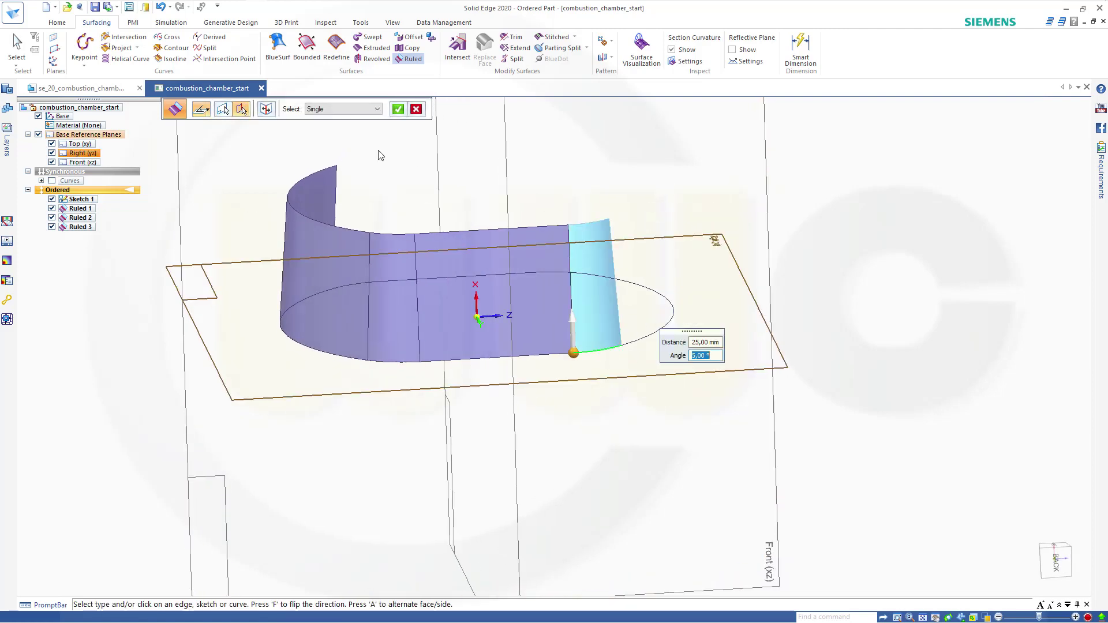
{"action": "left_click", "coordinate": [399, 110]}
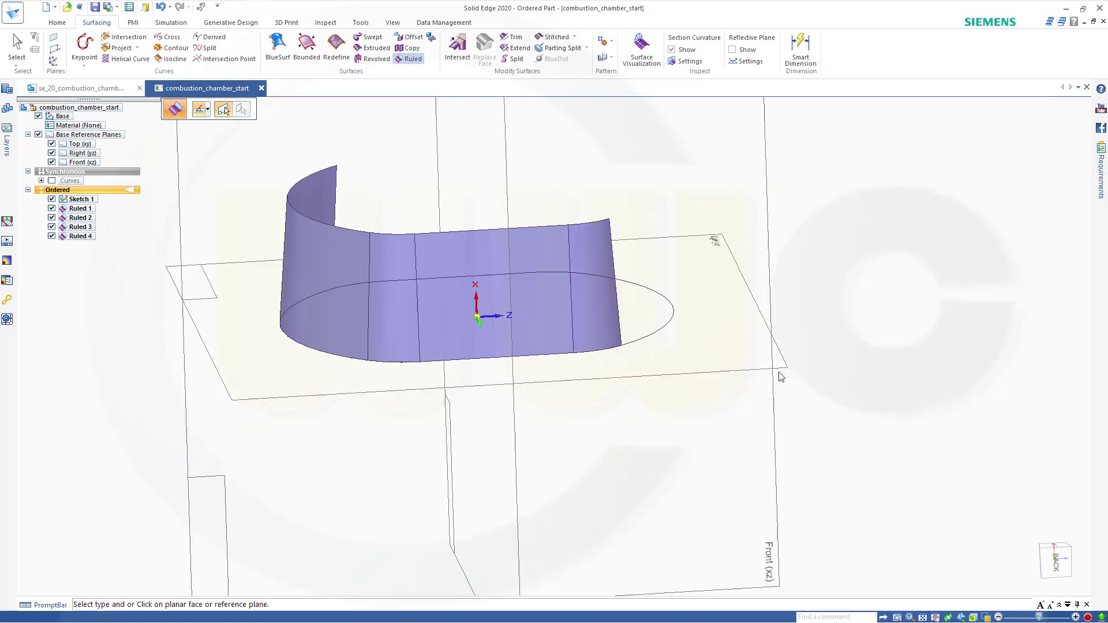
Step: Add Ruled 5 to Ruled 8 on the remaining edges, closing the 25 mm, 5° wall ring
{"action": "left_click", "coordinate": [666, 334]}
{"action": "left_click", "coordinate": [672, 328]}
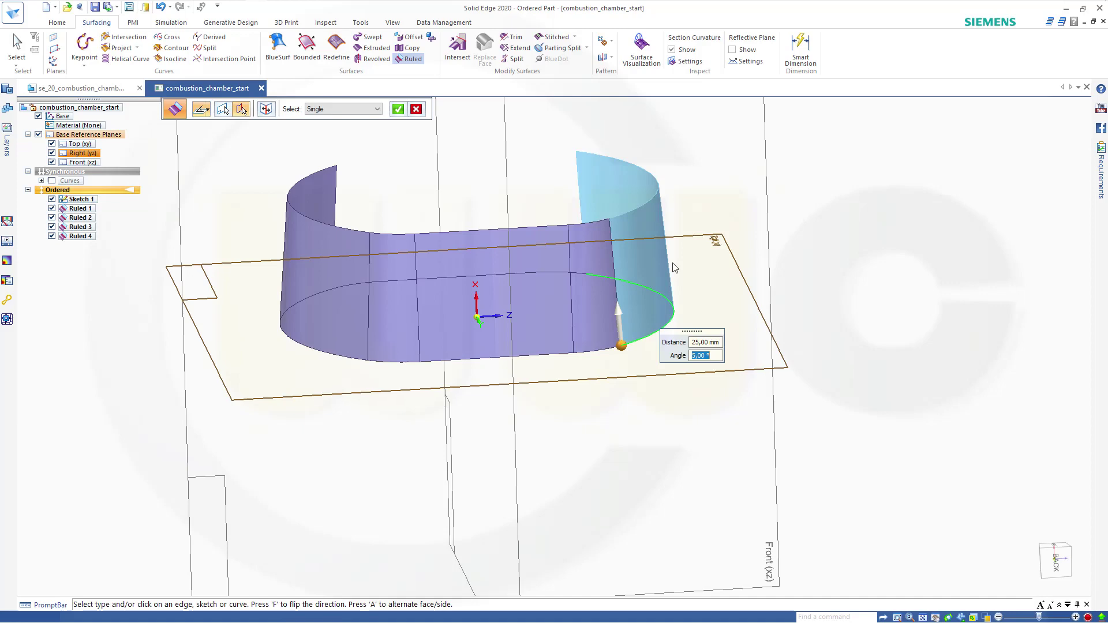
{"action": "left_click", "coordinate": [398, 109]}
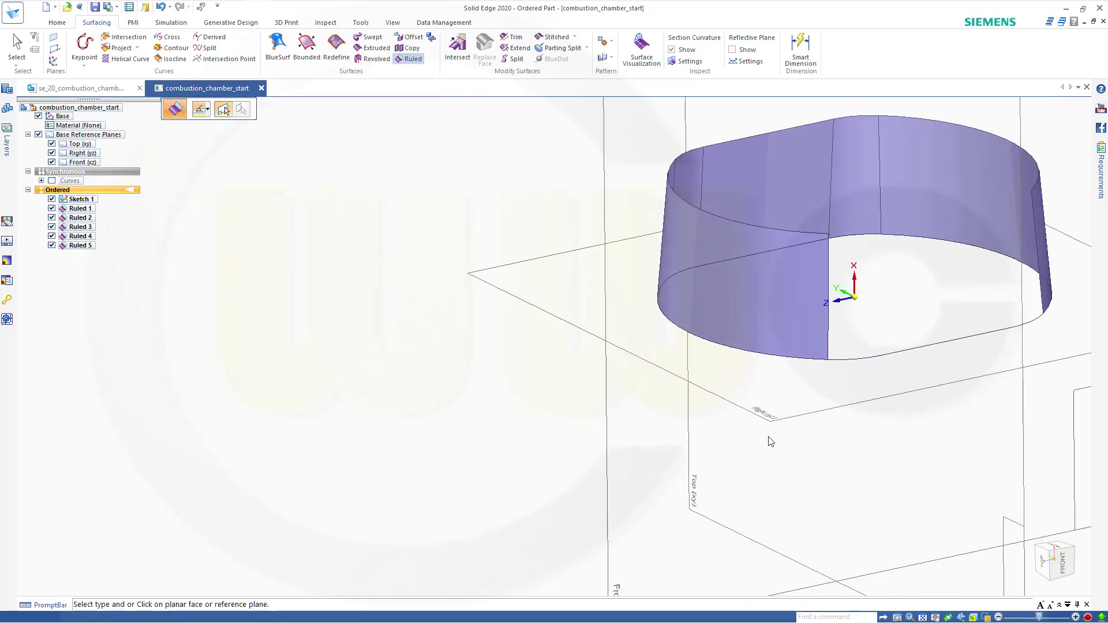
{"action": "left_click", "coordinate": [519, 301]}
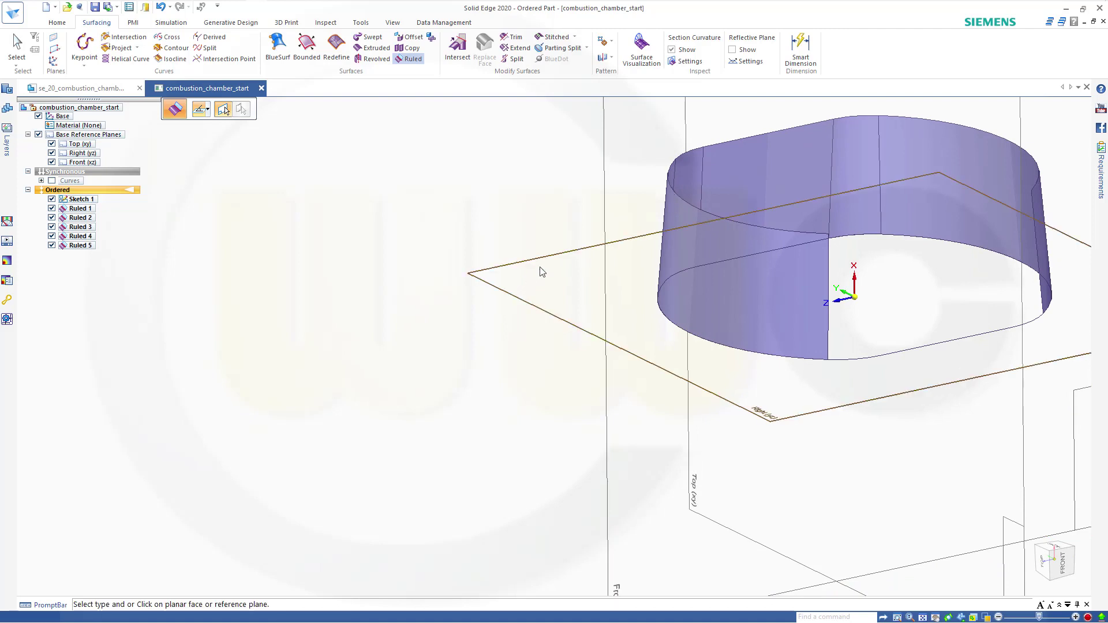
{"action": "left_click", "coordinate": [854, 357]}
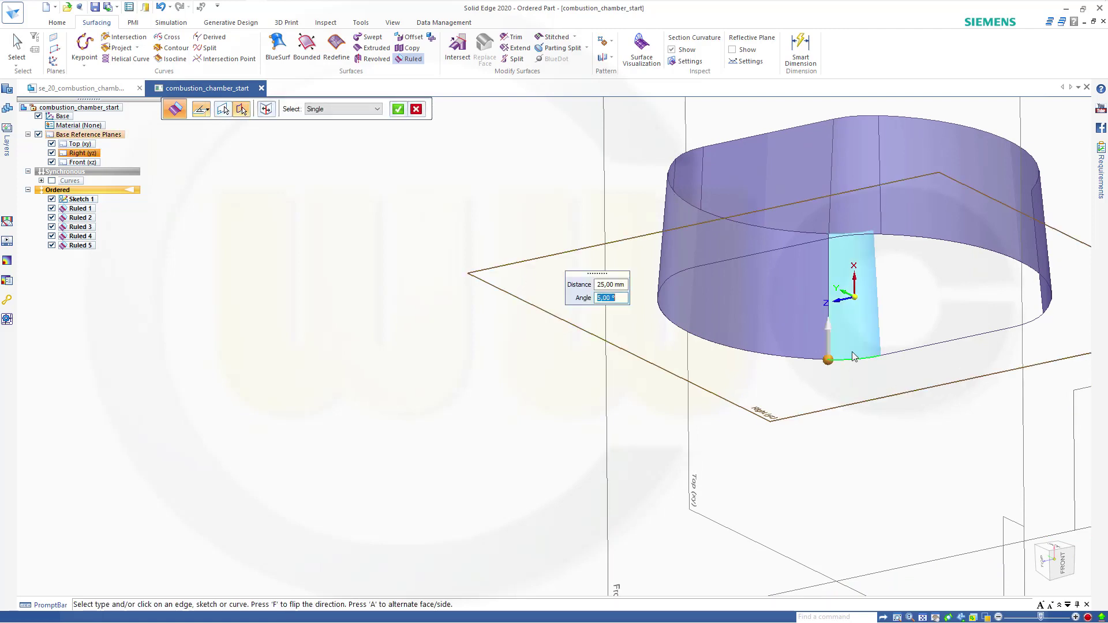
{"action": "left_click", "coordinate": [398, 110]}
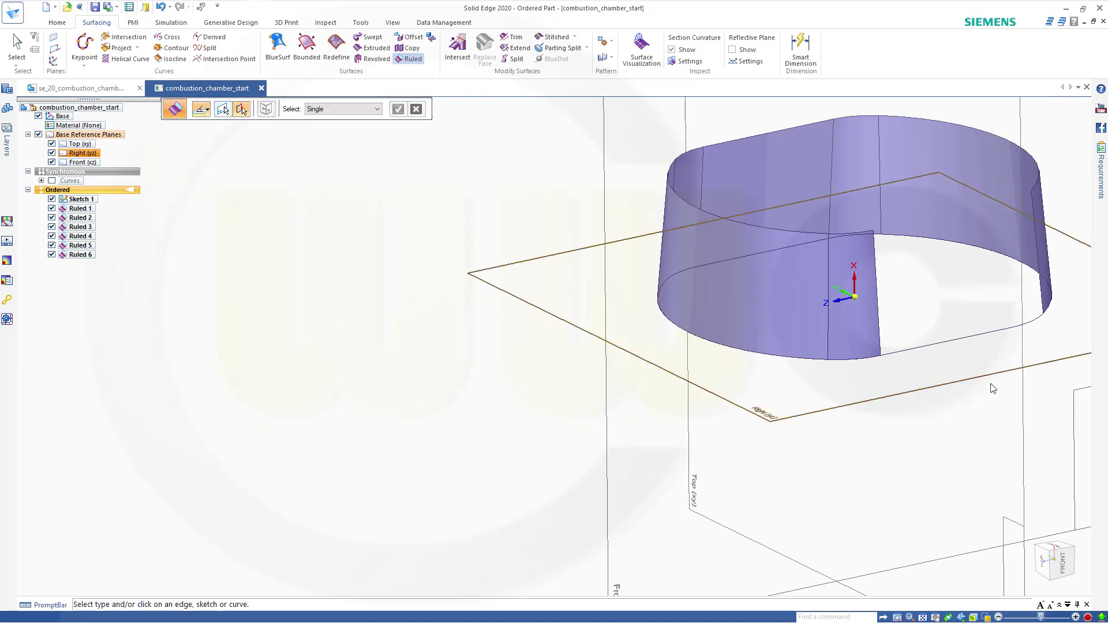
{"action": "left_click", "coordinate": [941, 341]}
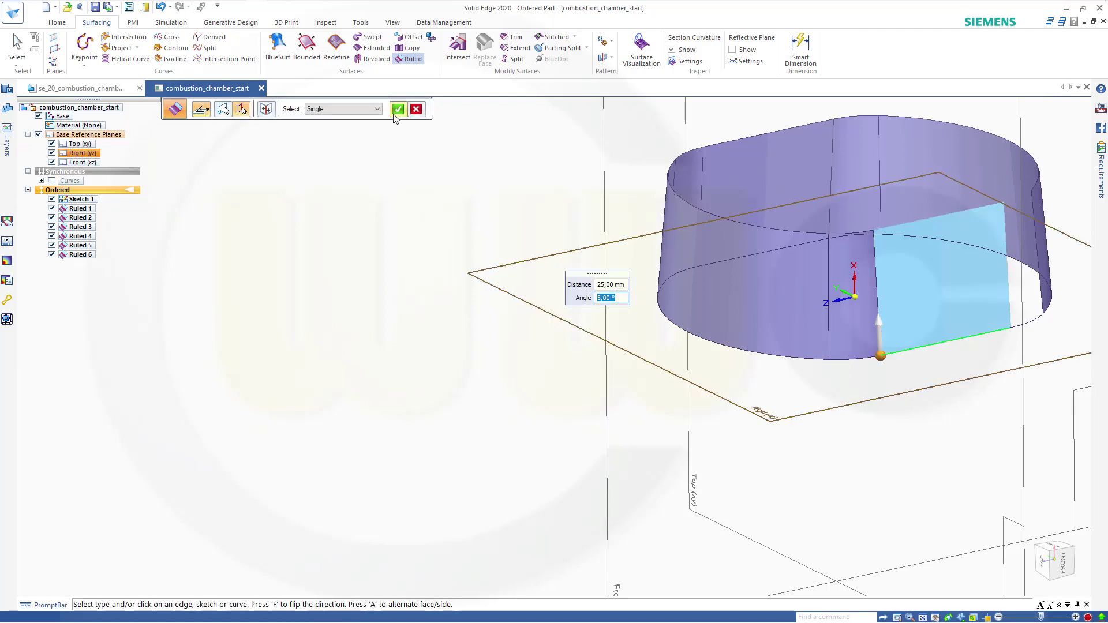
{"action": "left_click", "coordinate": [396, 112]}
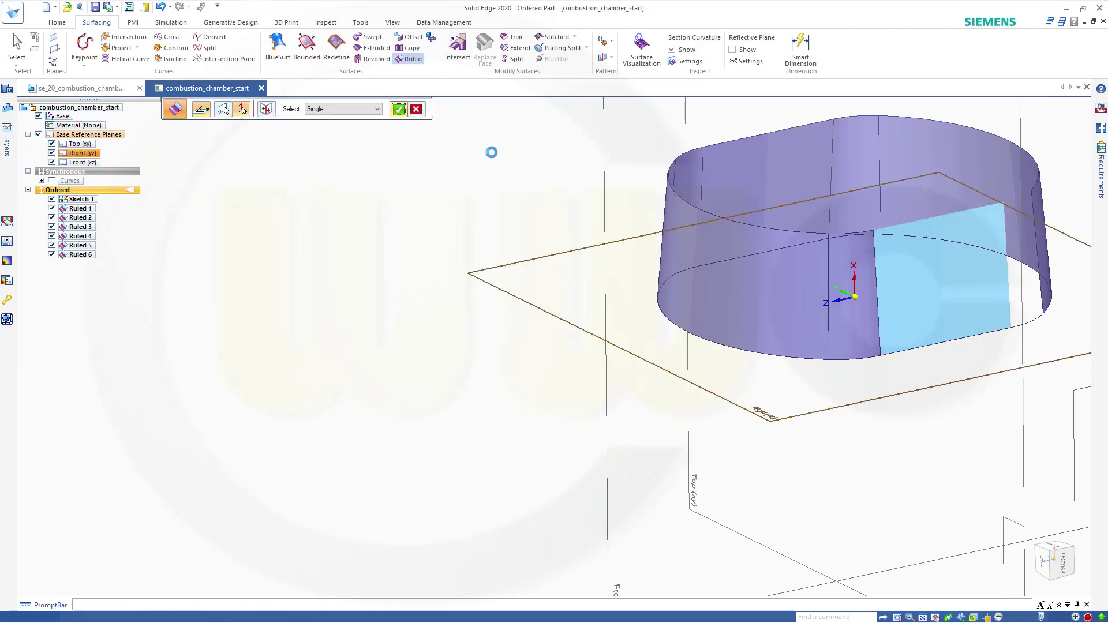
{"action": "left_click", "coordinate": [586, 332]}
{"action": "left_click", "coordinate": [1037, 319]}
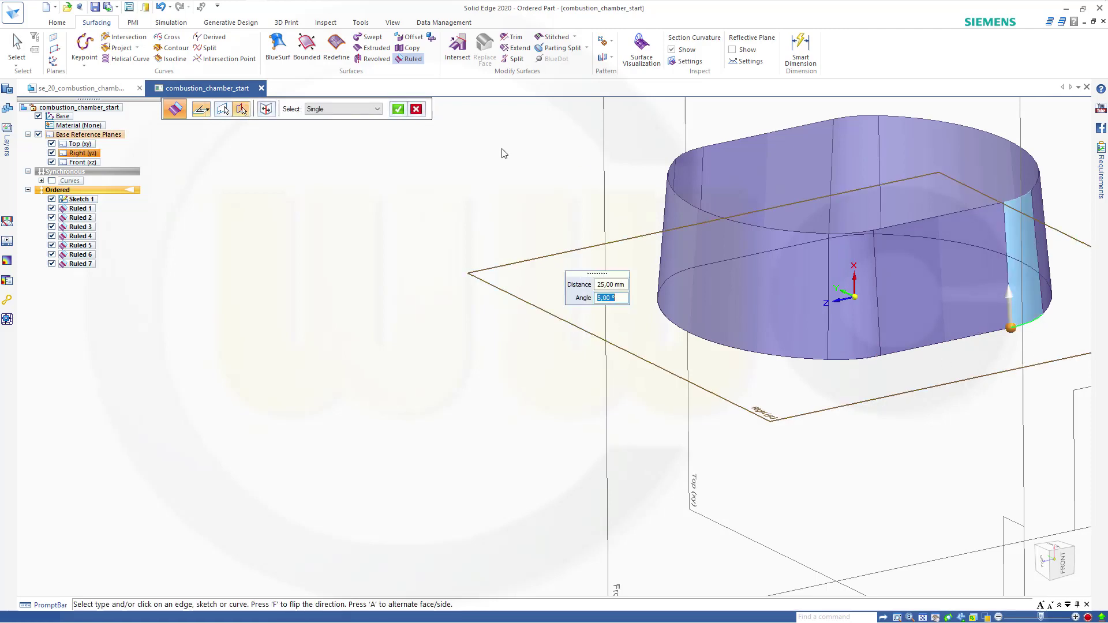
{"action": "left_click", "coordinate": [398, 109]}
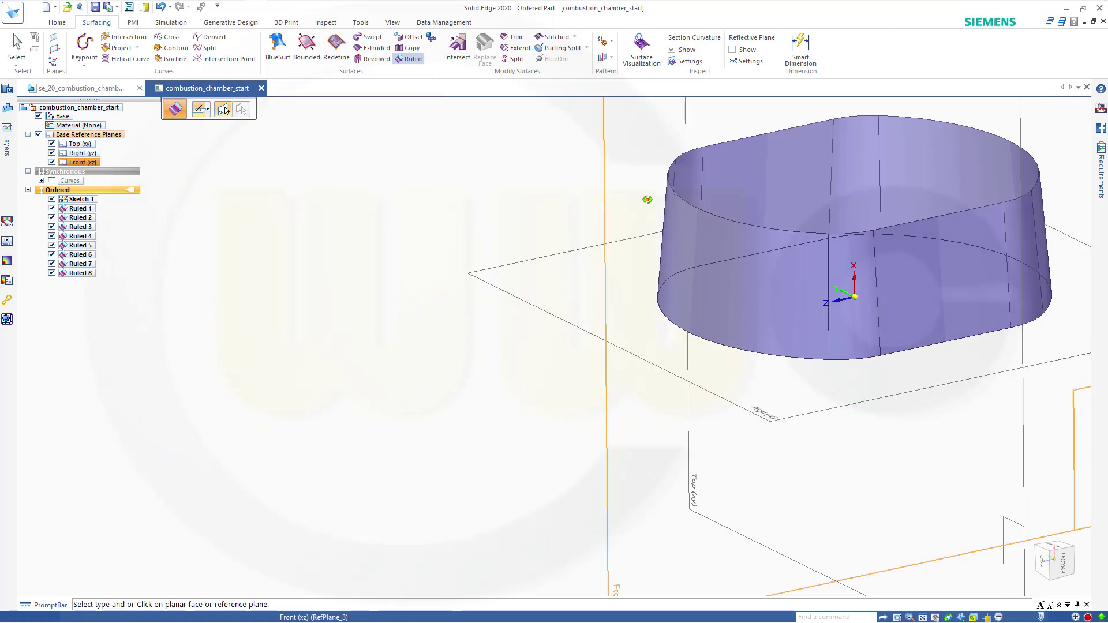
Step: Stitch all eight ruled wall pieces together into Stitch 1
{"action": "scroll", "coordinate": [647, 199], "scroll_direction": "down", "scroll_amount": 5}
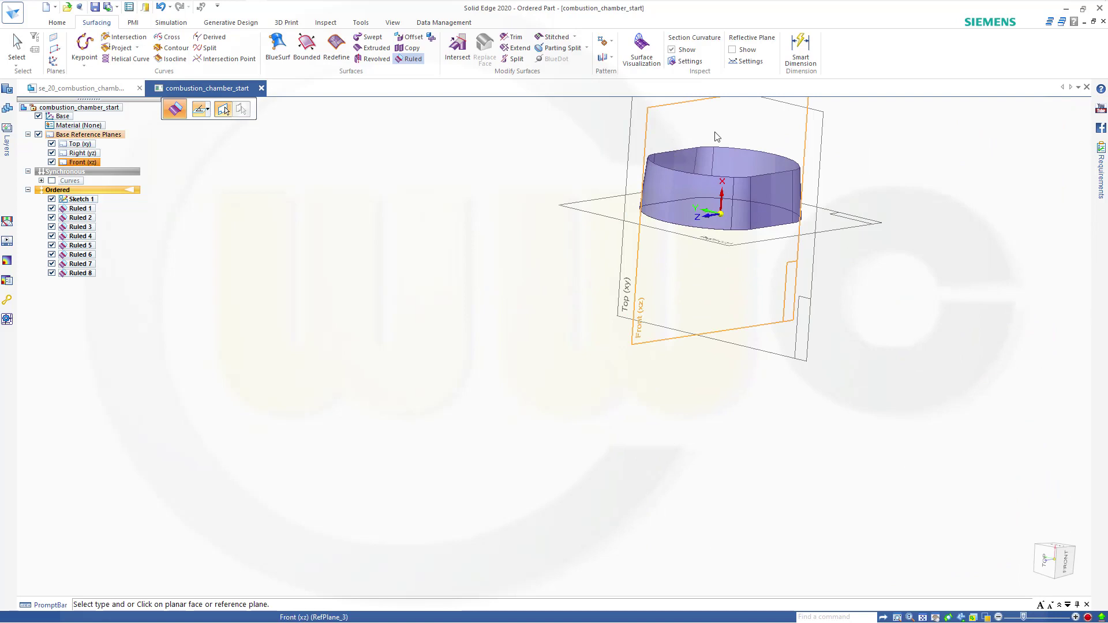
{"action": "middle_click_drag", "start_coordinate": [707, 147], "coordinate": [462, 215]}
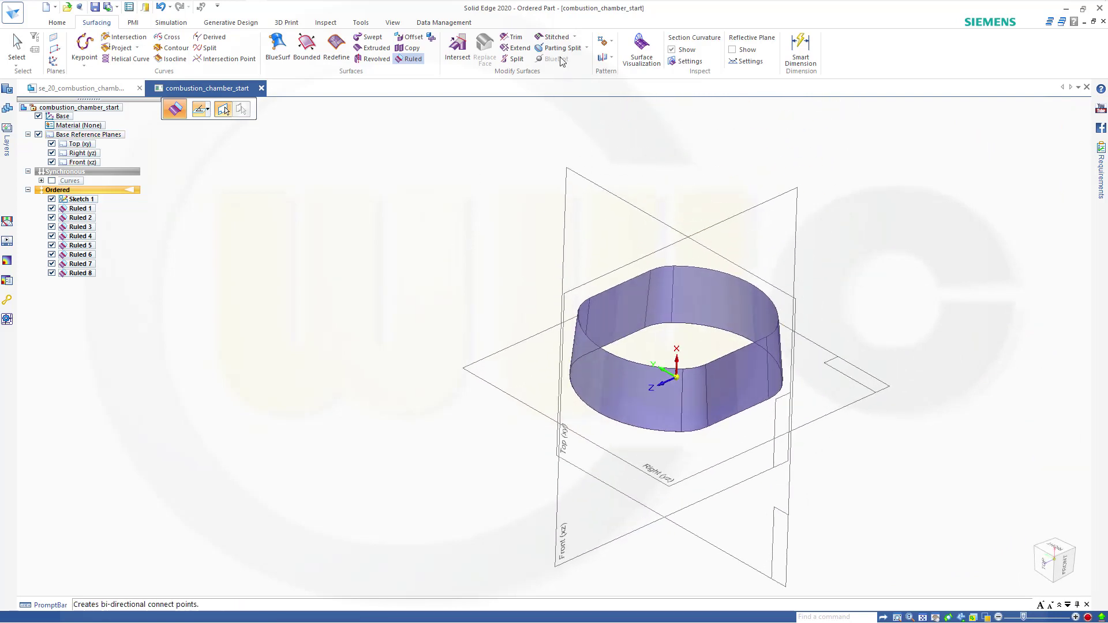
{"action": "left_click", "coordinate": [548, 38]}
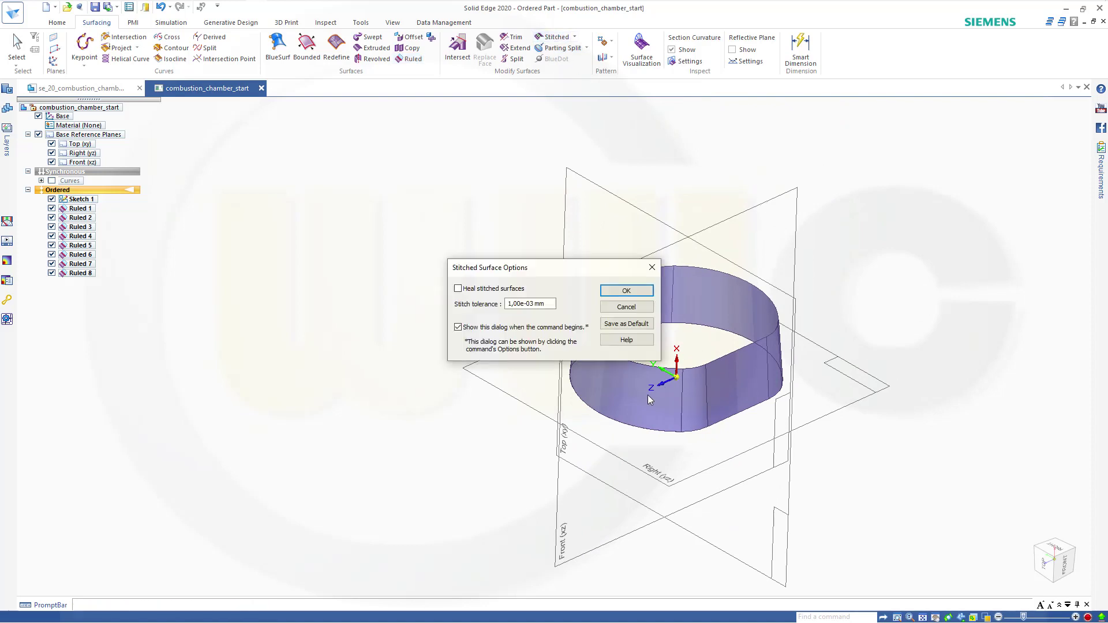
{"action": "left_click", "coordinate": [613, 297]}
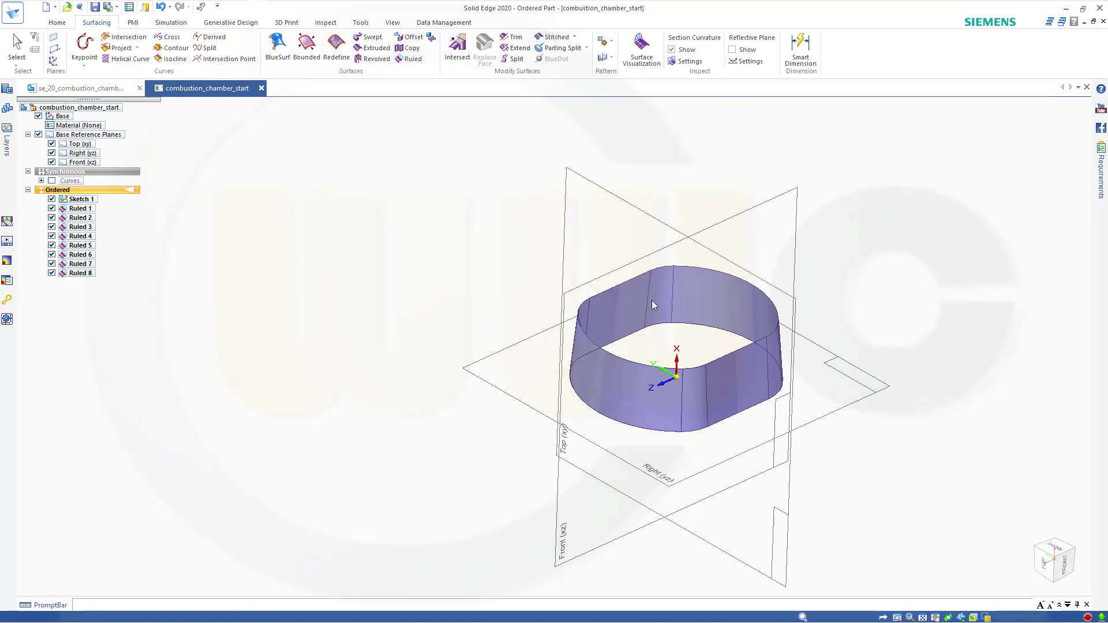
{"action": "left_click", "coordinate": [646, 397]}
{"action": "left_click", "coordinate": [697, 407]}
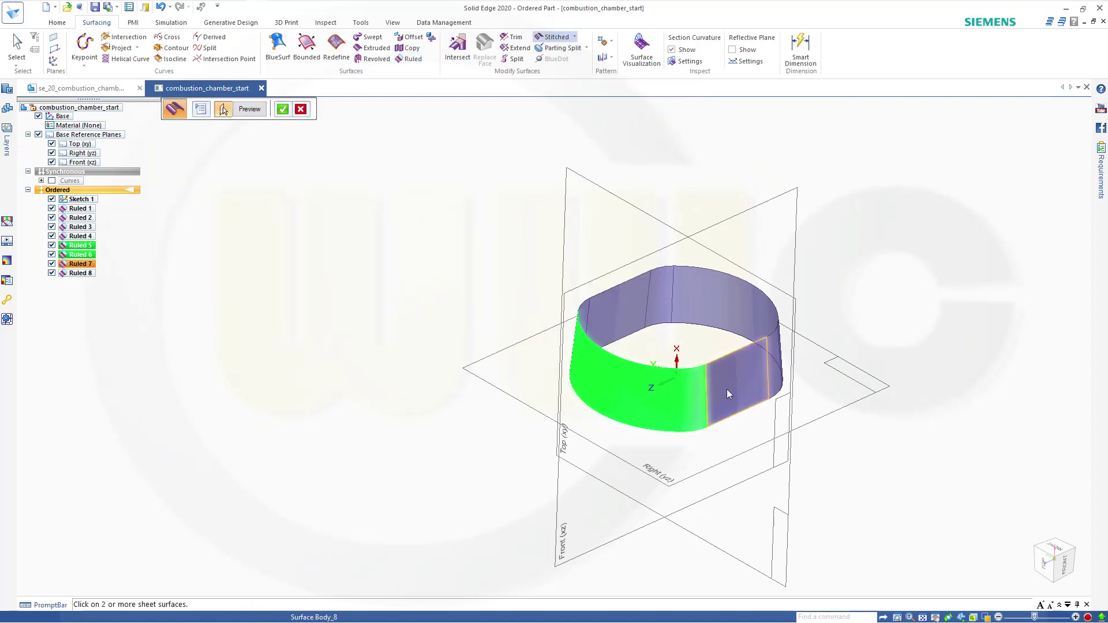
{"action": "left_click", "coordinate": [770, 372]}
{"action": "left_click", "coordinate": [767, 323]}
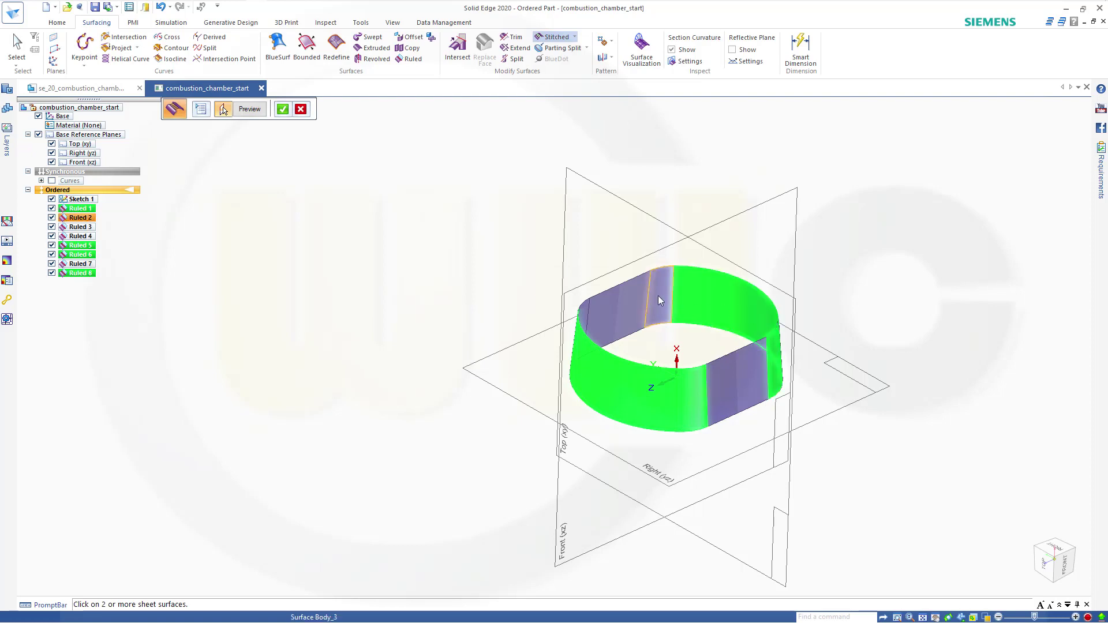
{"action": "left_click", "coordinate": [643, 299]}
{"action": "left_click", "coordinate": [611, 315]}
{"action": "left_click", "coordinate": [584, 319]}
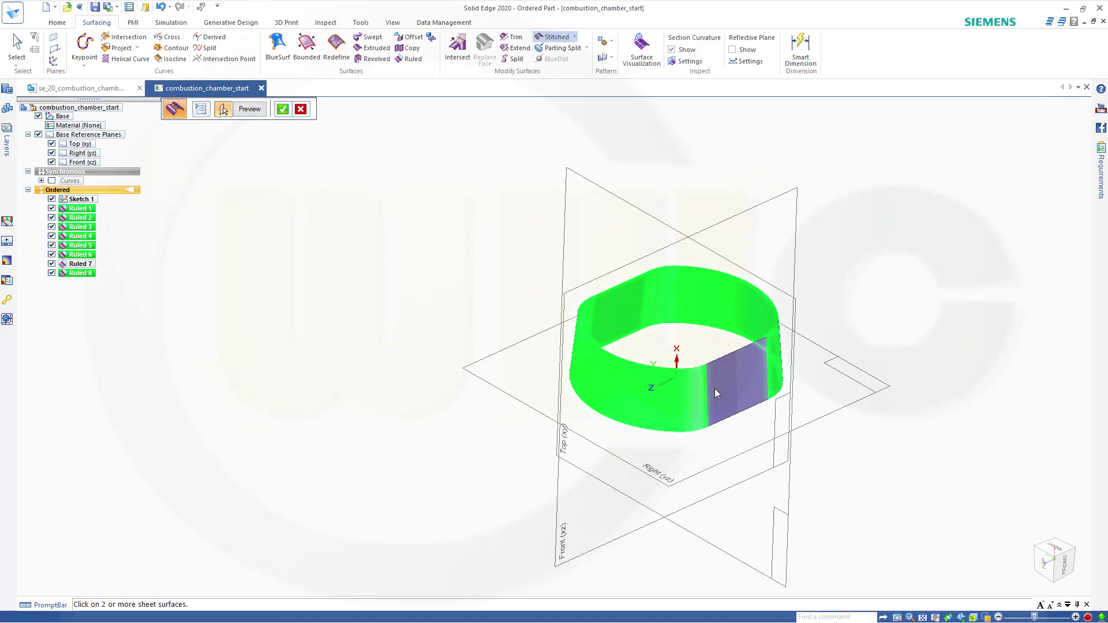
{"action": "left_click", "coordinate": [736, 395]}
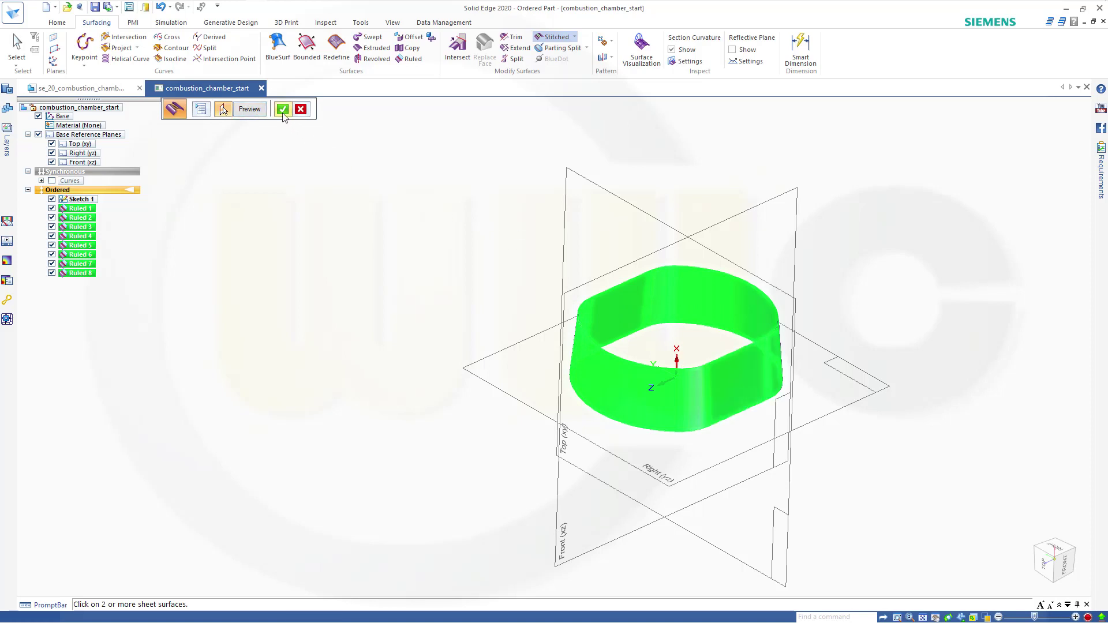
{"action": "left_click", "coordinate": [249, 109]}
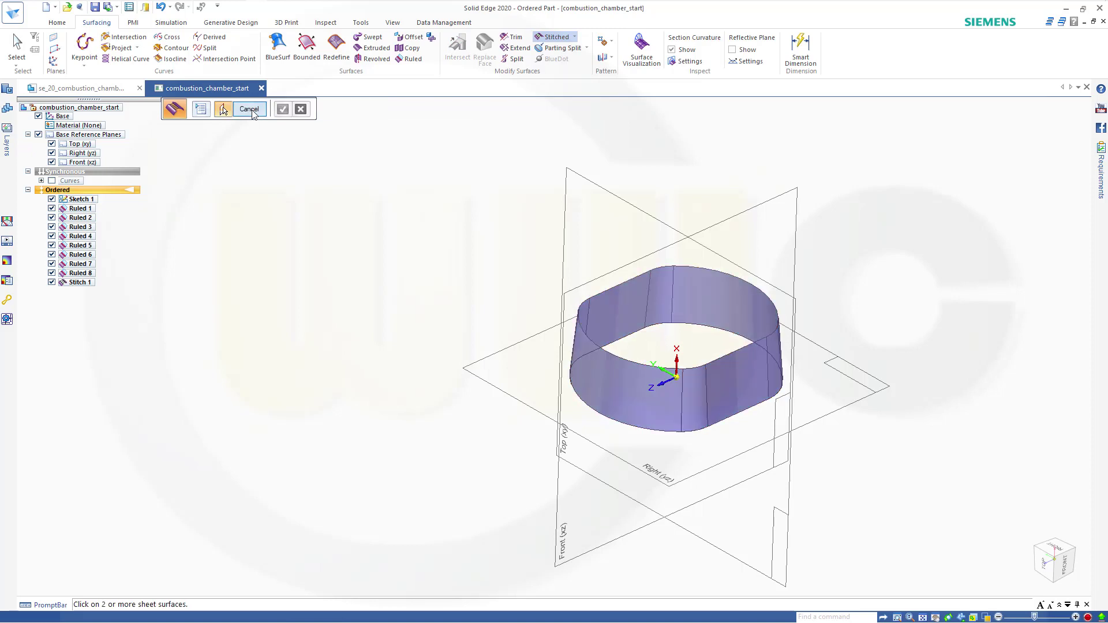
{"action": "left_click", "coordinate": [250, 109]}
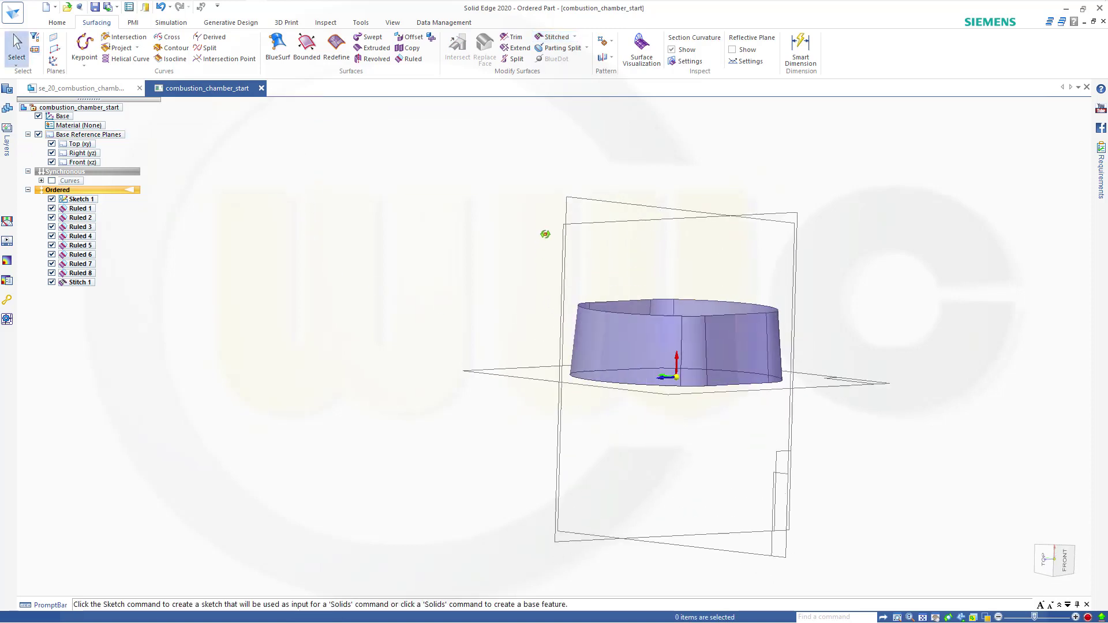
Step: Show the Curves and extrude the sketch chain 80 mm into sheet surface Extrude 1
{"action": "mouse_move", "coordinate": [550, 285]}
{"action": "middle_mouse_down"}
{"action": "mouse_move", "coordinate": [544, 235]}
{"action": "mouse_move", "coordinate": [553, 290]}
{"action": "mouse_move", "coordinate": [549, 272]}
{"action": "middle_mouse_up"}
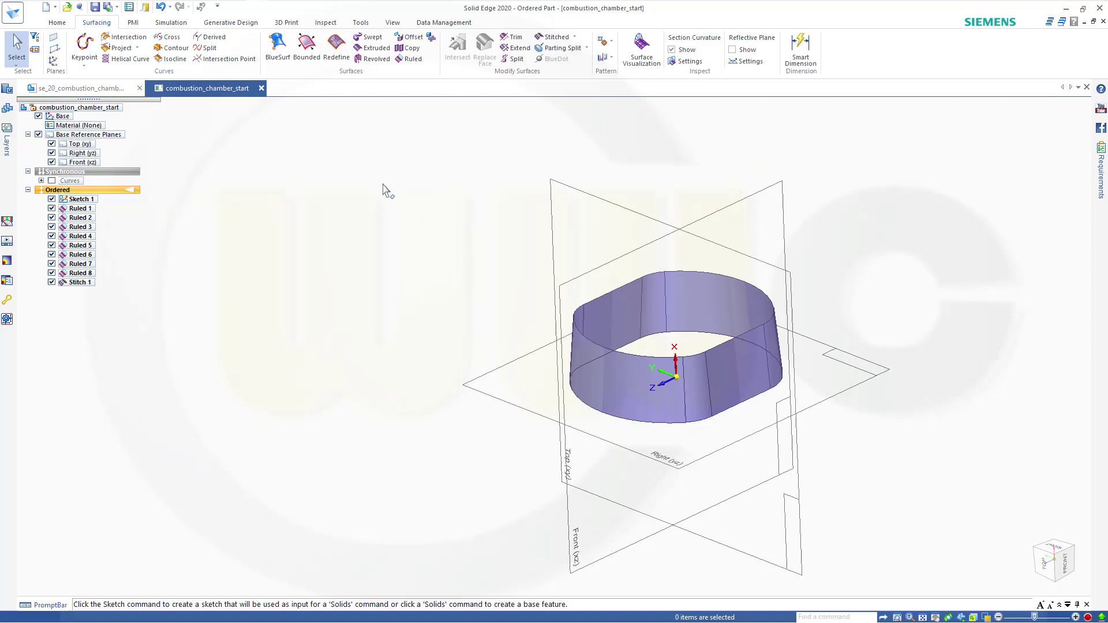
{"action": "left_click", "coordinate": [52, 181]}
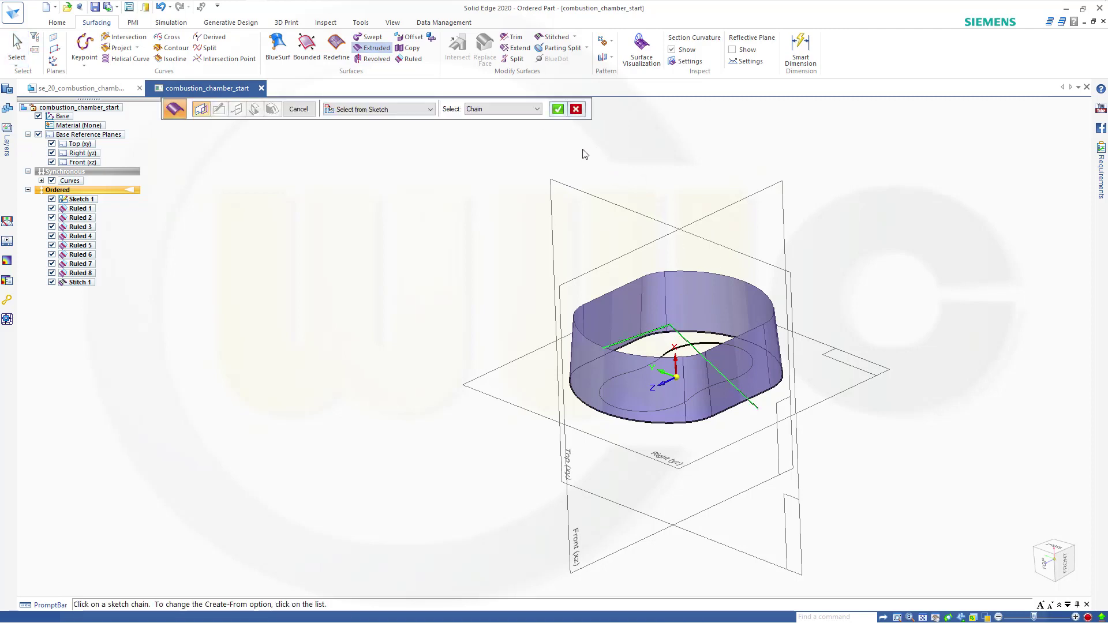
{"action": "left_click", "coordinate": [557, 110]}
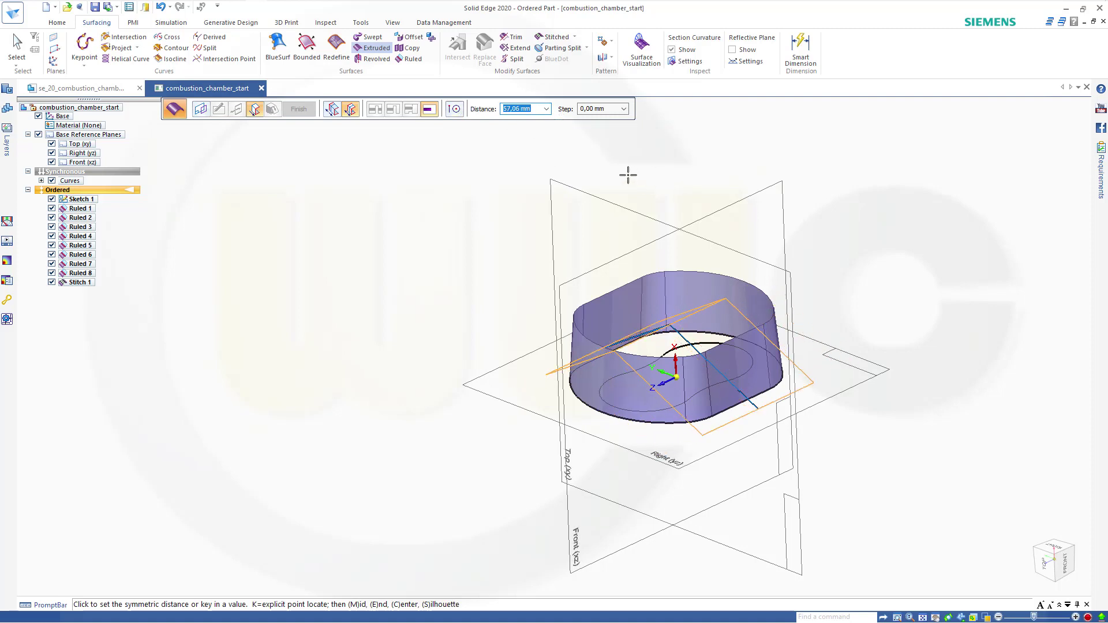
{"action": "key", "text": "Return"}
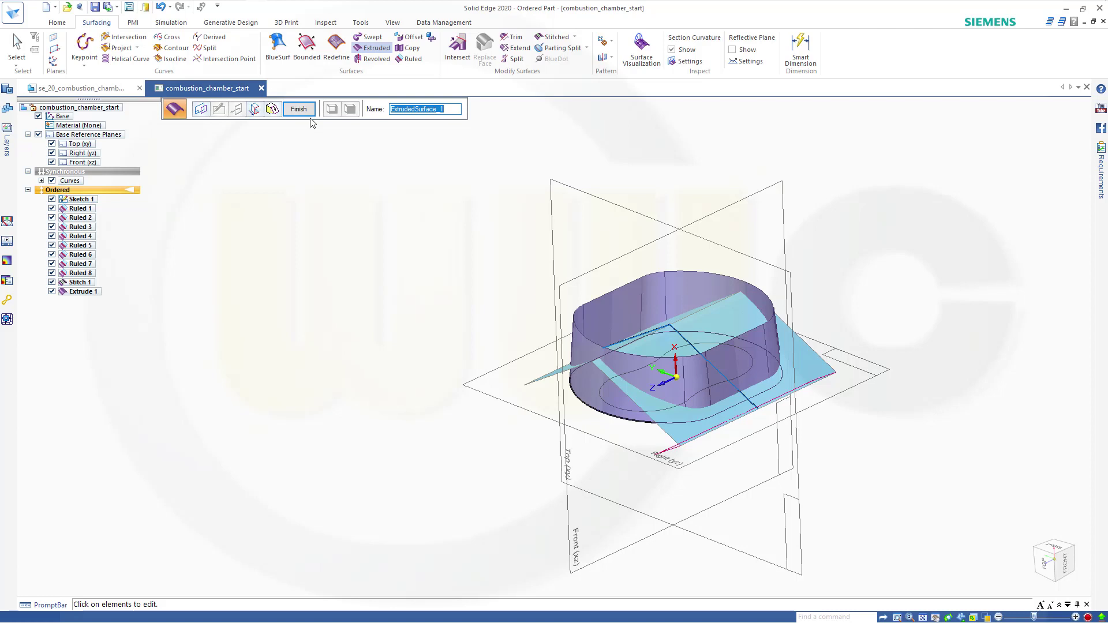
{"action": "left_click", "coordinate": [306, 112]}
{"action": "key", "text": "Escape"}
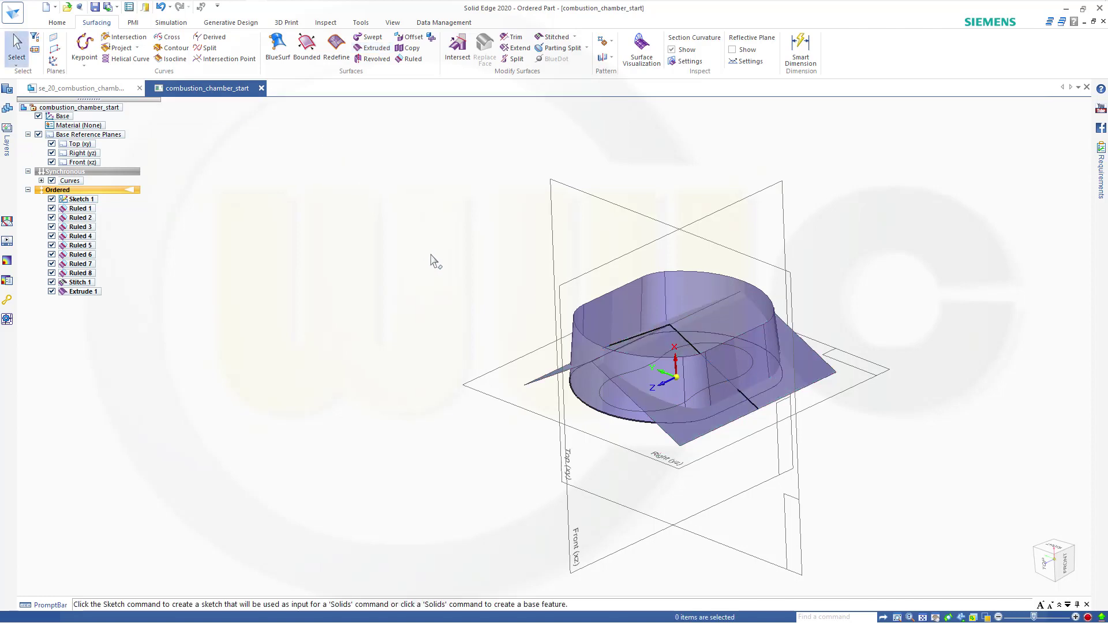
{"action": "scroll", "coordinate": [606, 355], "scroll_direction": "up", "scroll_amount": 3}
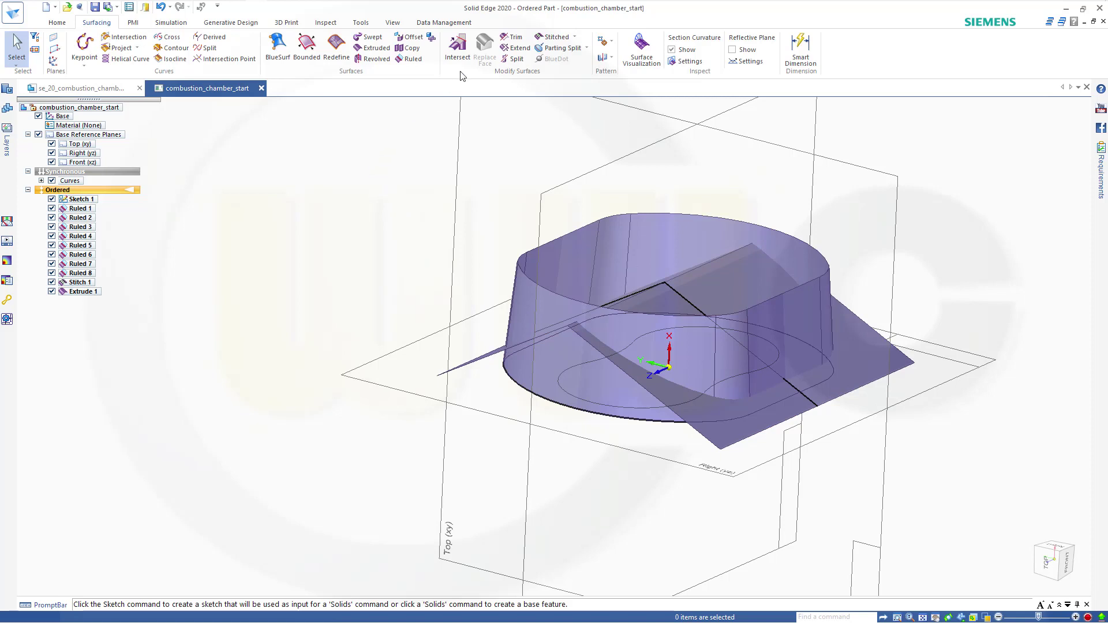
{"action": "left_click", "coordinate": [514, 38]}
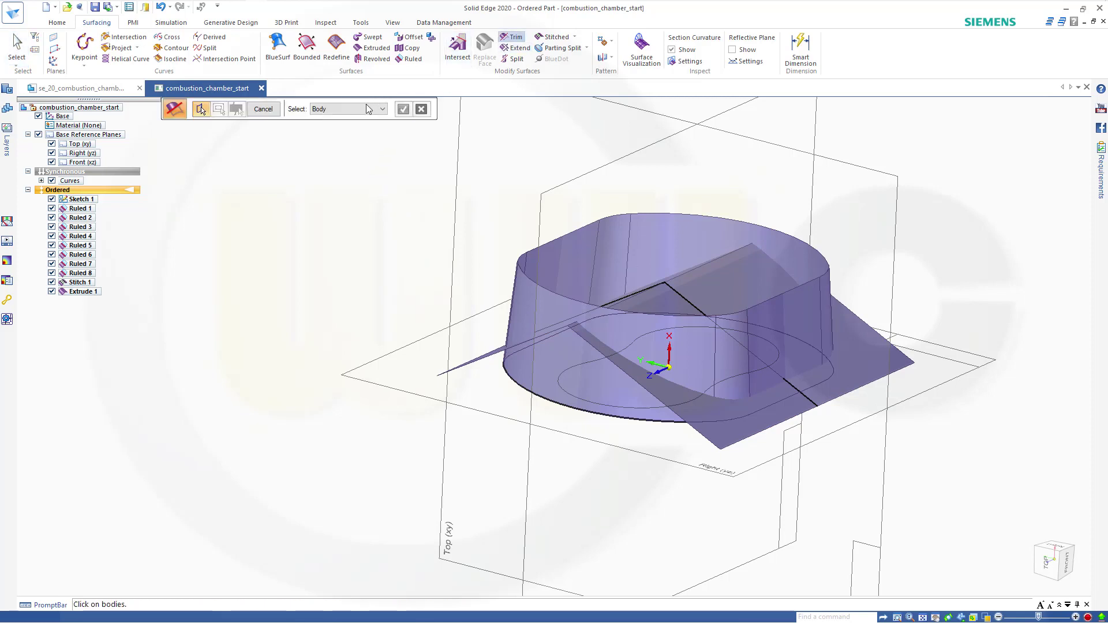
{"action": "left_click", "coordinate": [720, 289]}
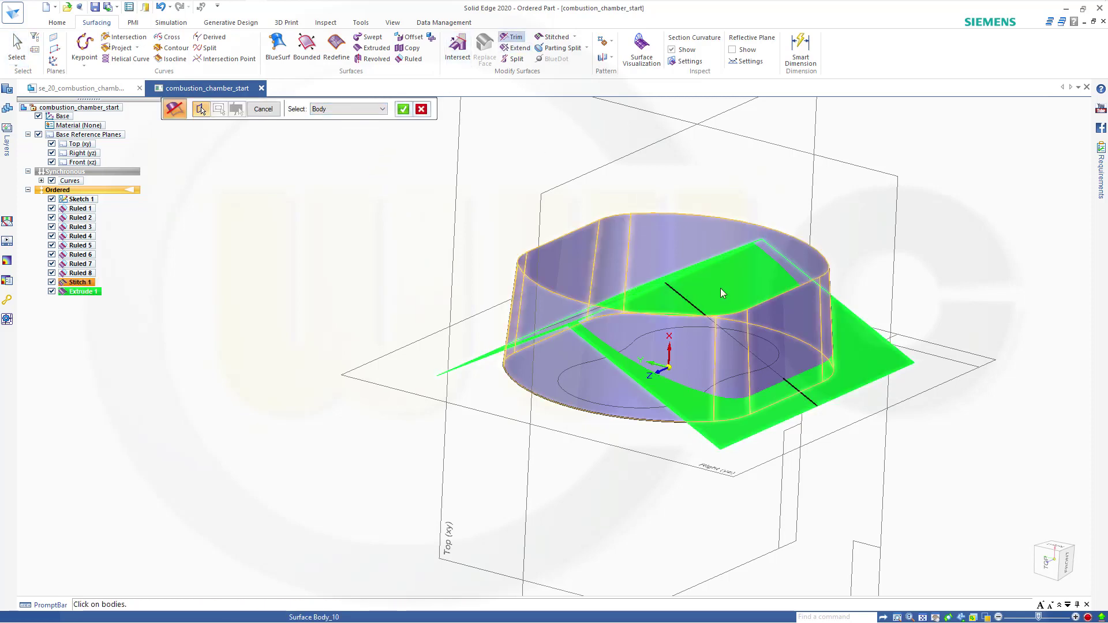
{"action": "left_click", "coordinate": [421, 110]}
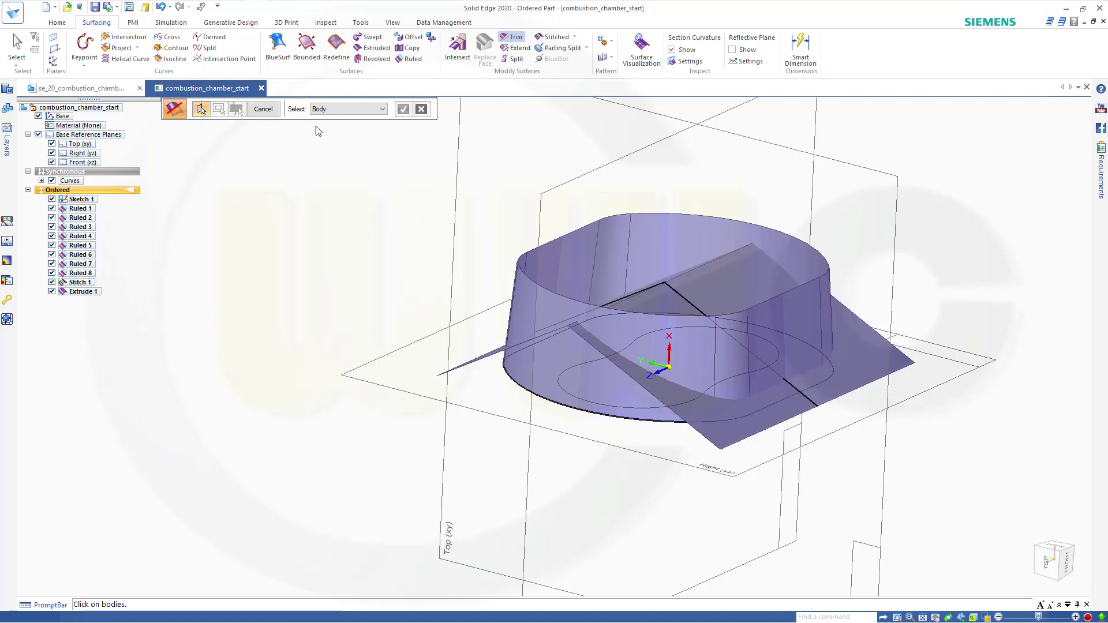
{"action": "left_click", "coordinate": [263, 109]}
Step: Round the extruded sheet's crease edge chain with a 5 mm radius
{"action": "left_click", "coordinate": [60, 24]}
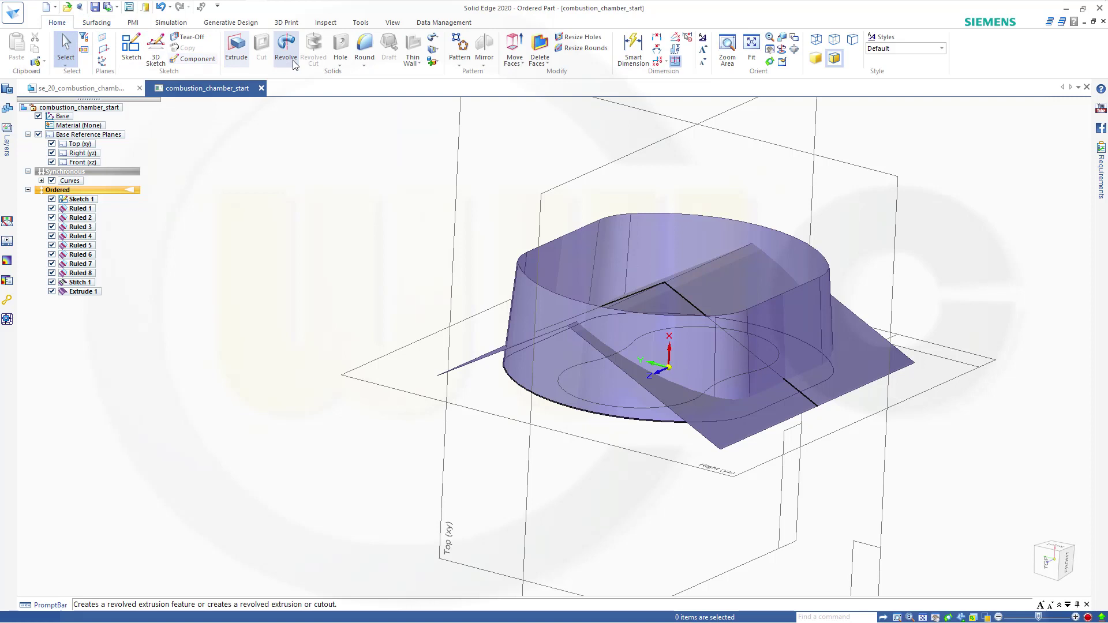
{"action": "left_click", "coordinate": [365, 50]}
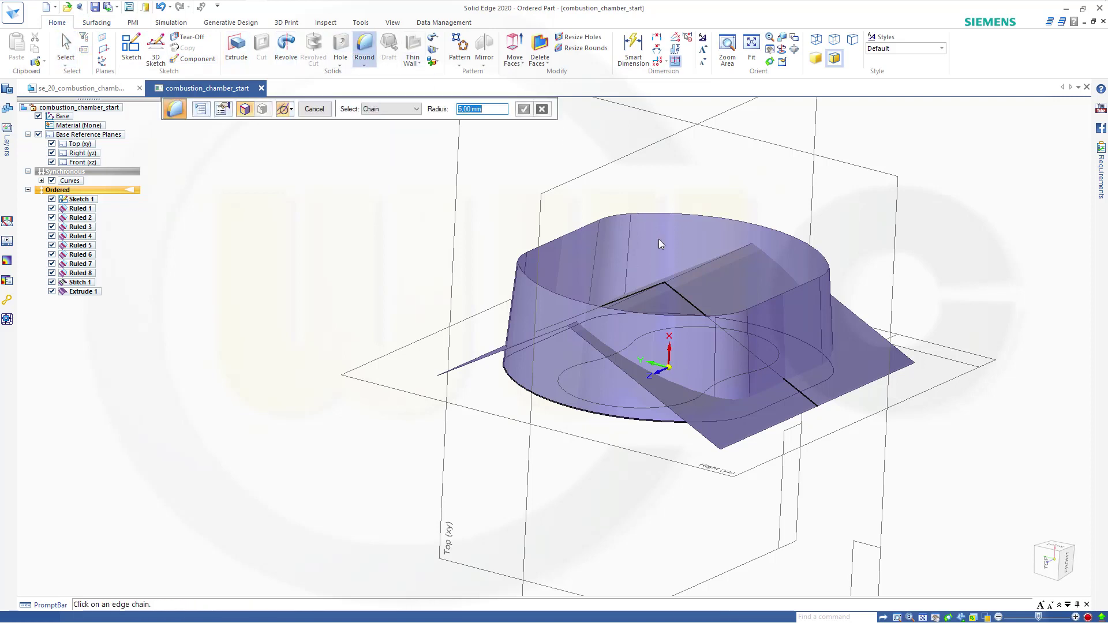
{"action": "left_click", "coordinate": [684, 275]}
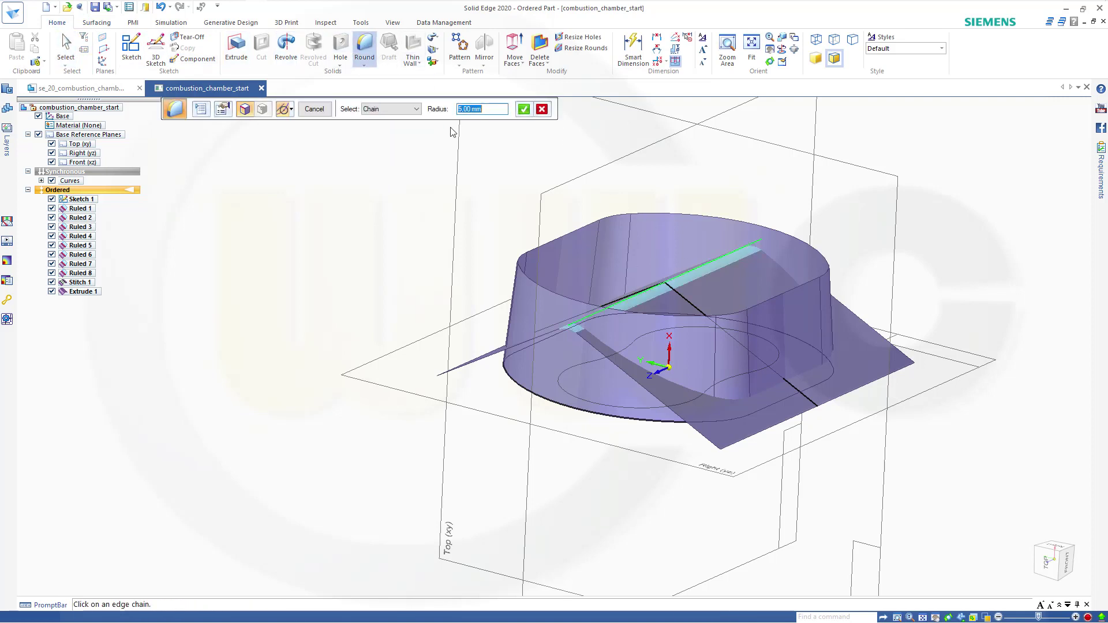
{"action": "left_click", "coordinate": [524, 110]}
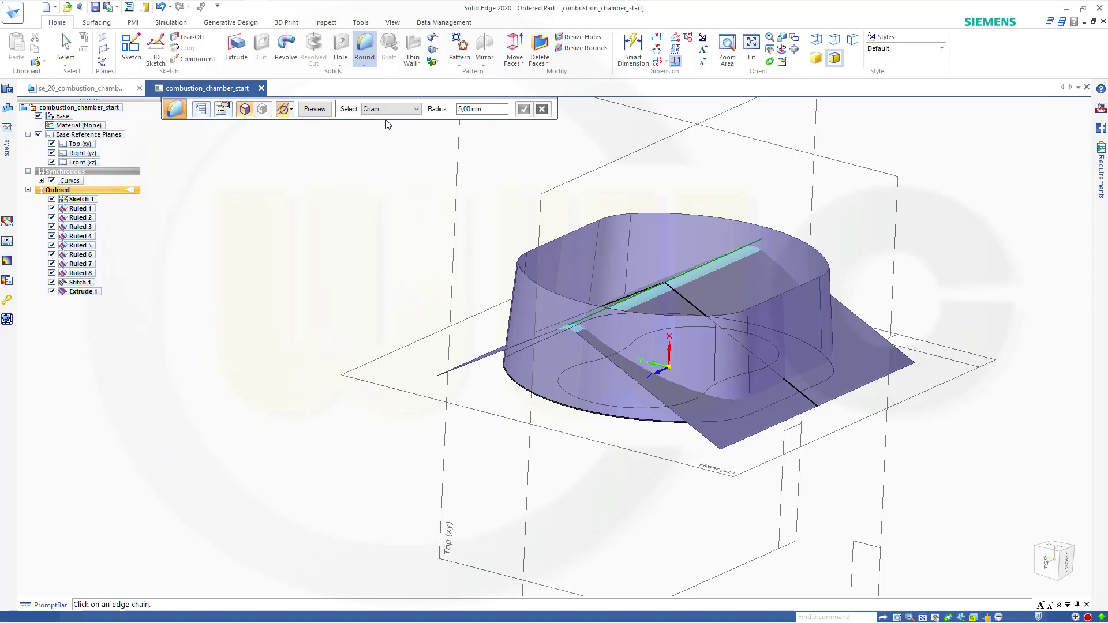
{"action": "left_click", "coordinate": [315, 109]}
{"action": "left_click", "coordinate": [314, 109]}
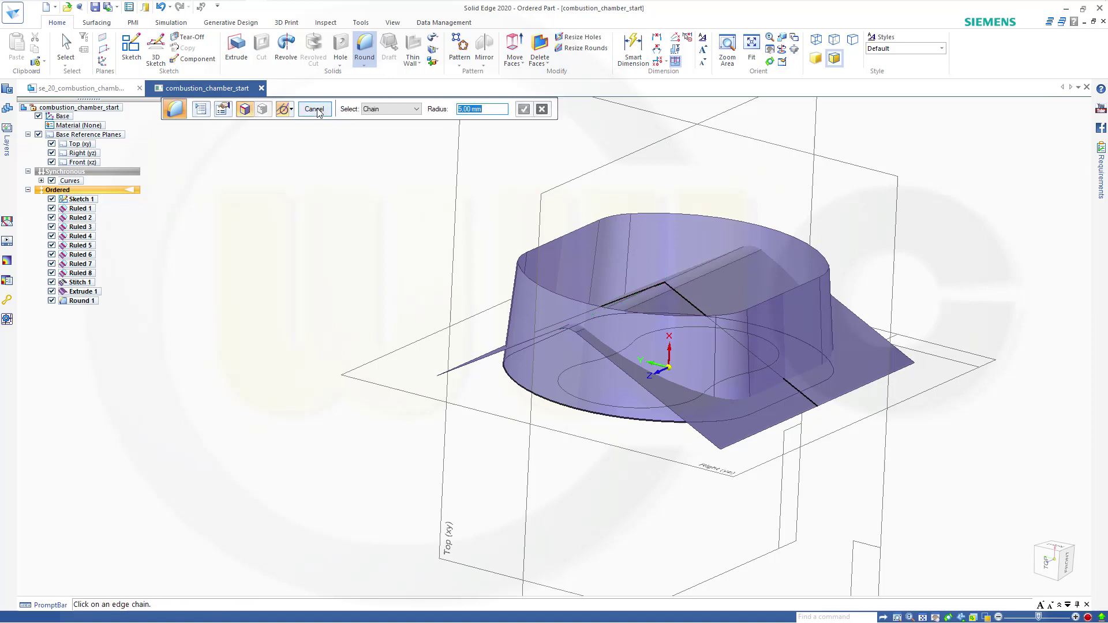
{"action": "key", "text": "Escape"}
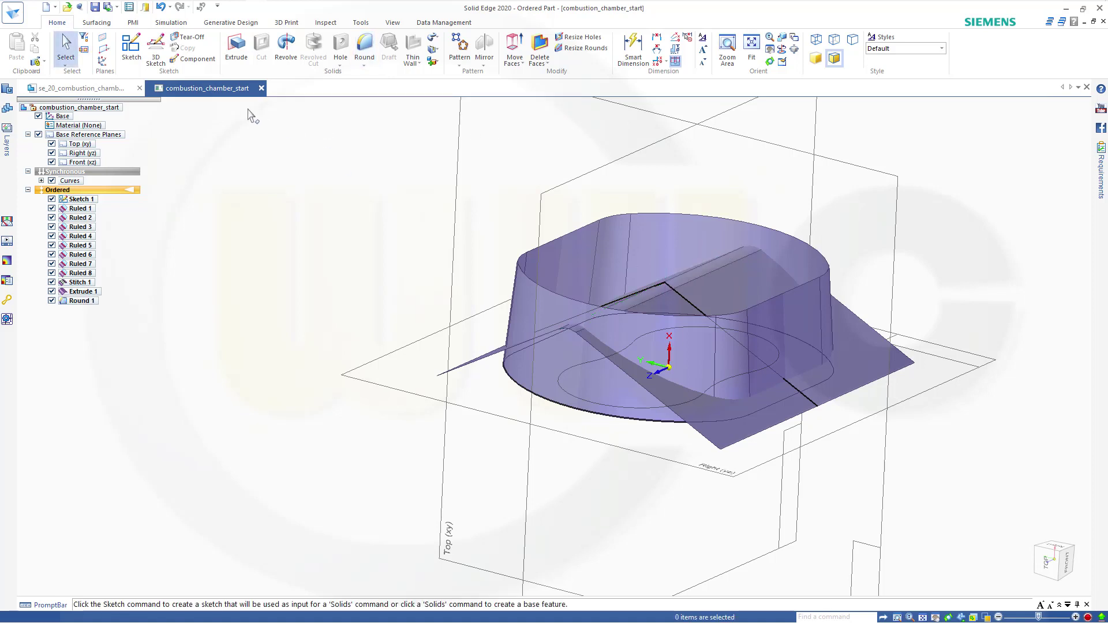
Step: Trim the extruded sheet with the stitched wall, removing the part outside the wall (Trim 1)
{"action": "left_click", "coordinate": [96, 22]}
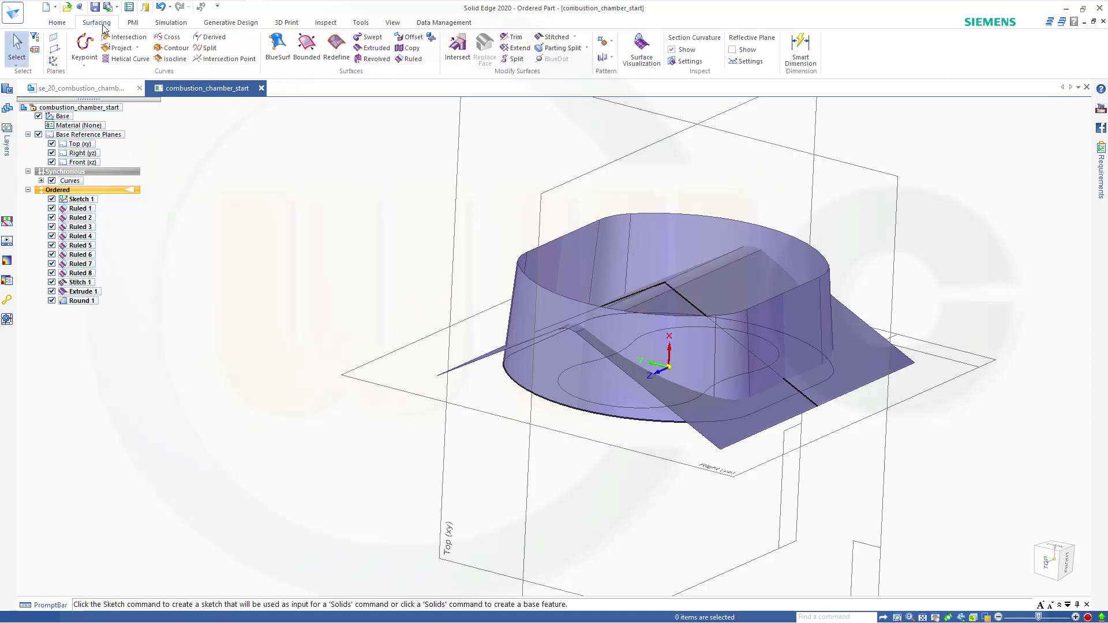
{"action": "left_click", "coordinate": [514, 37]}
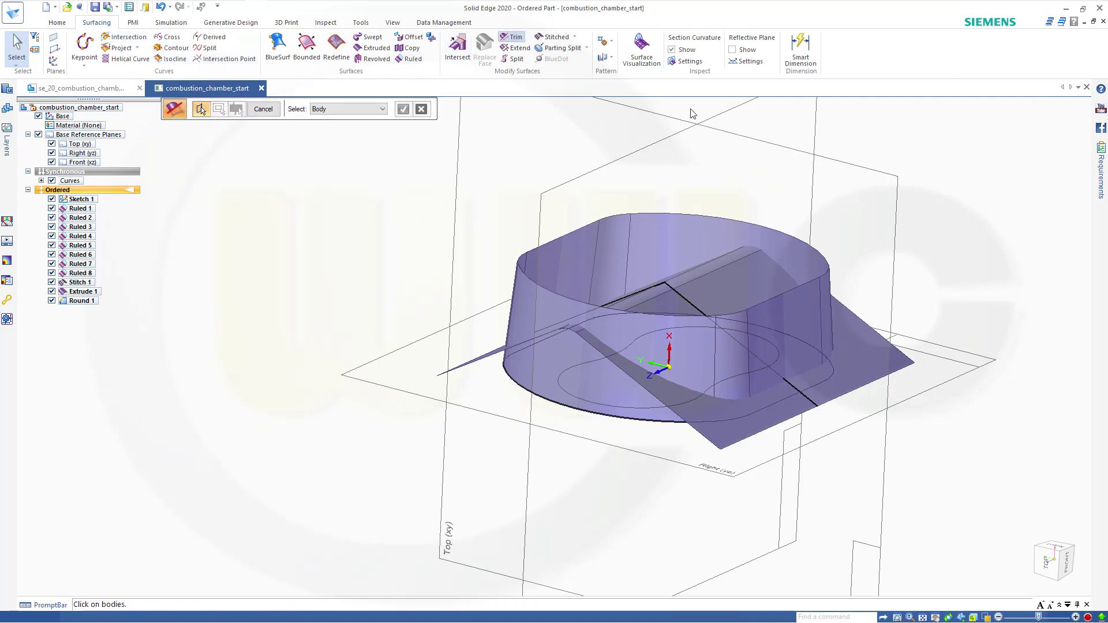
{"action": "left_click", "coordinate": [723, 290]}
{"action": "left_click", "coordinate": [402, 109]}
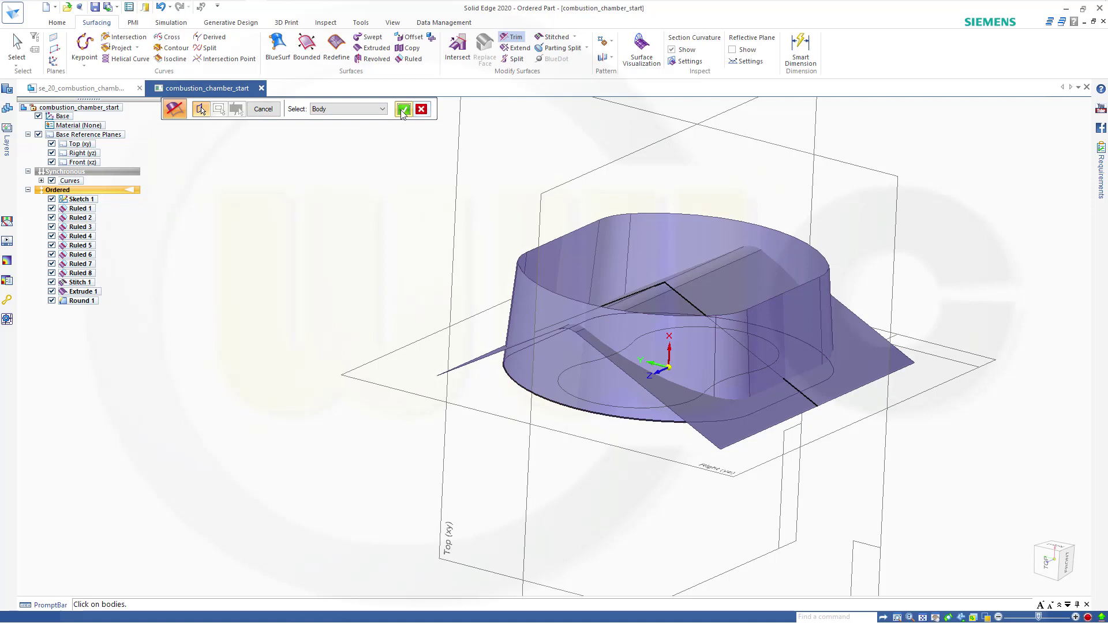
{"action": "left_click", "coordinate": [361, 109]}
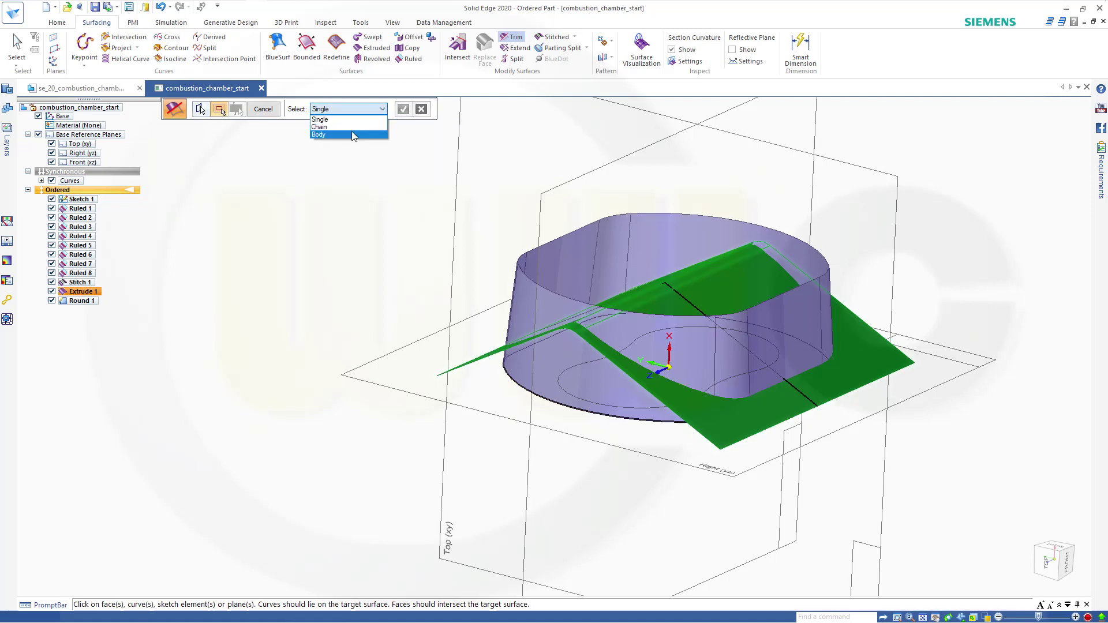
{"action": "left_click", "coordinate": [351, 134]}
{"action": "left_click", "coordinate": [527, 309]}
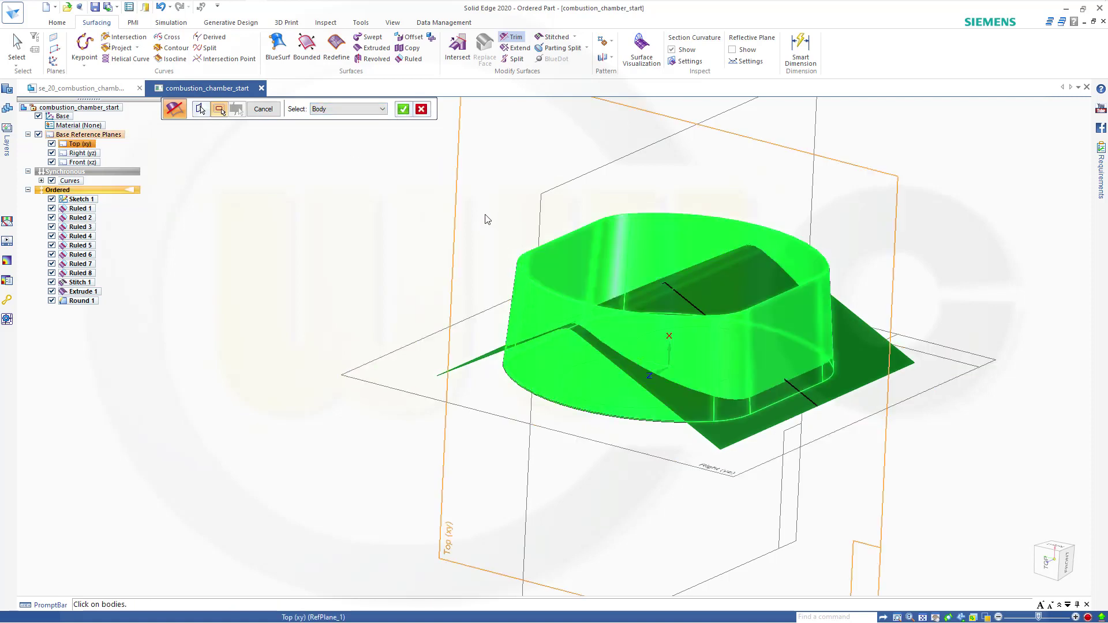
{"action": "left_click", "coordinate": [403, 110]}
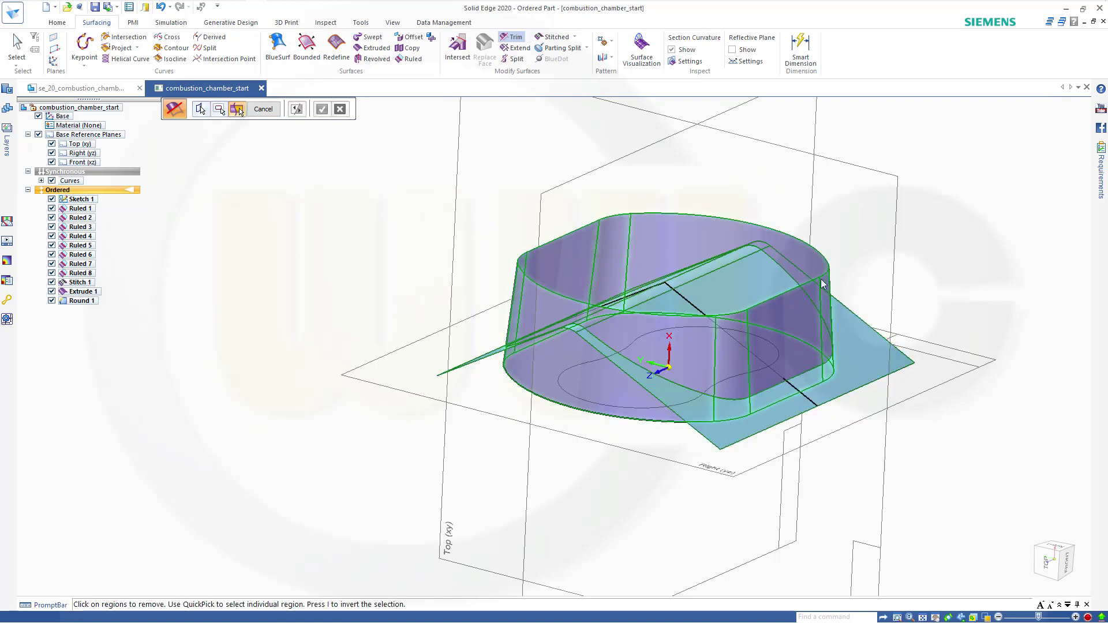
{"action": "left_click", "coordinate": [868, 367]}
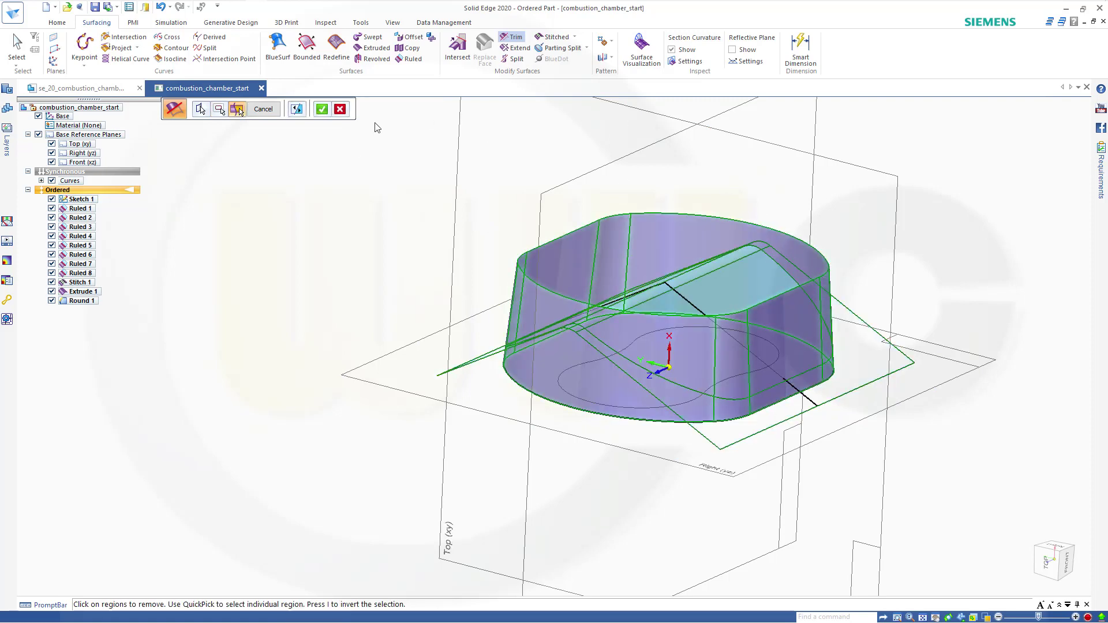
{"action": "left_click", "coordinate": [321, 110]}
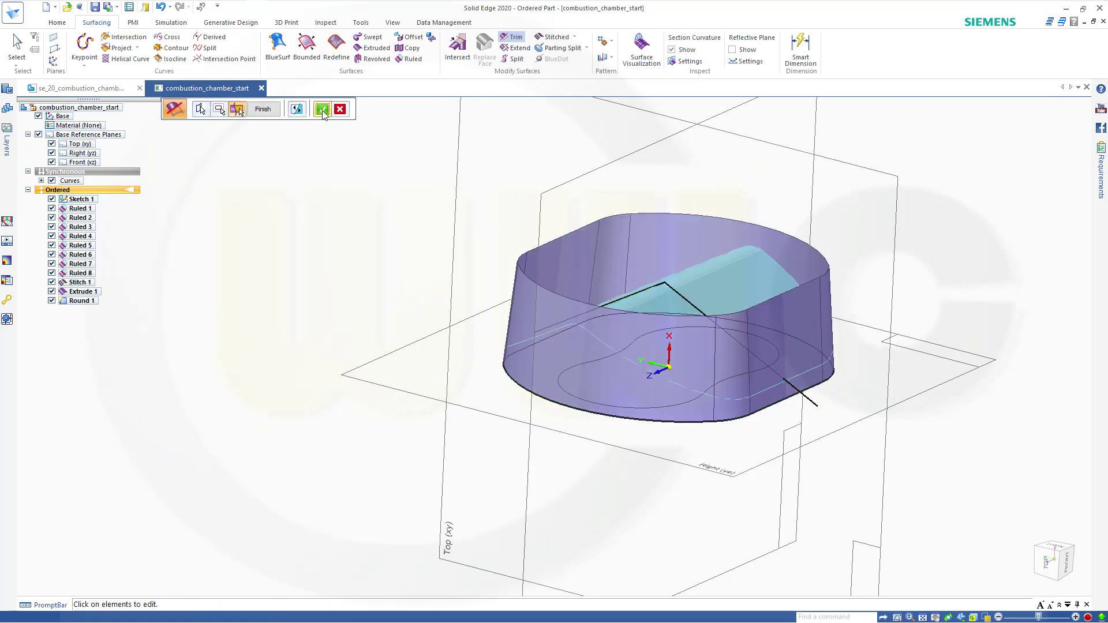
{"action": "left_click", "coordinate": [260, 110]}
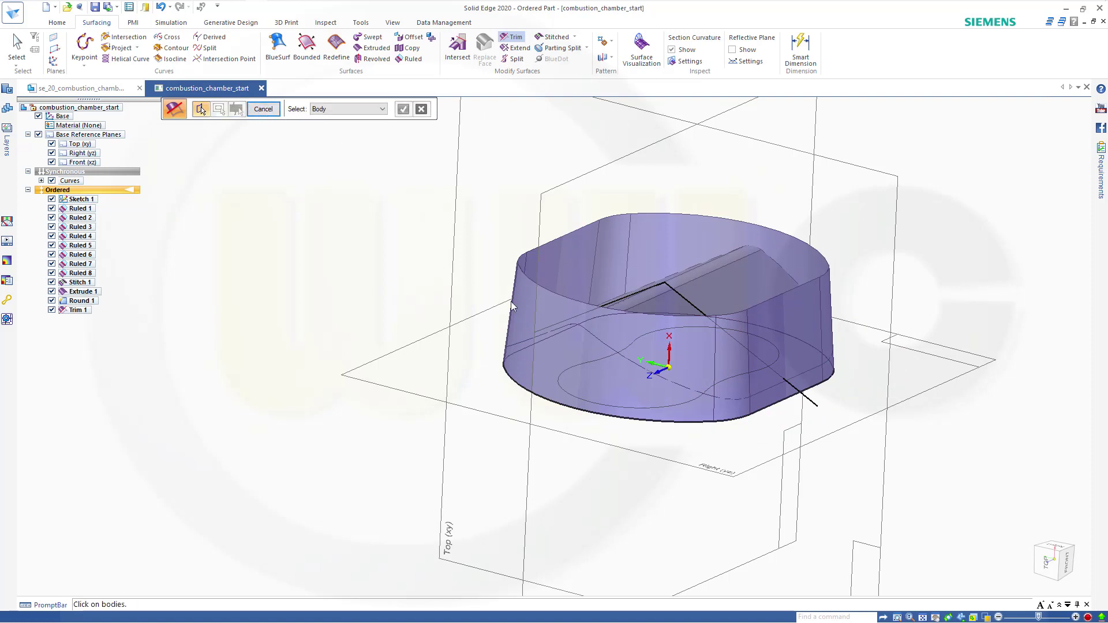
Step: Trim the stitched wall with the trimmed sheet, removing the tall outer region (Trim 2)
{"action": "left_click", "coordinate": [533, 305]}
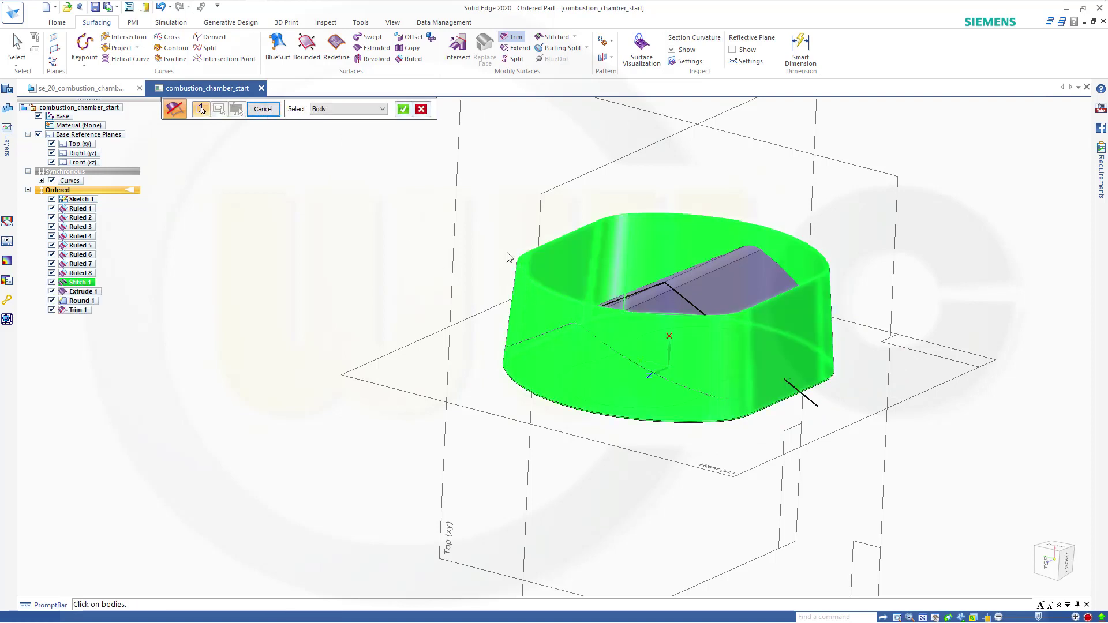
{"action": "left_click", "coordinate": [404, 113]}
{"action": "left_click", "coordinate": [385, 111]}
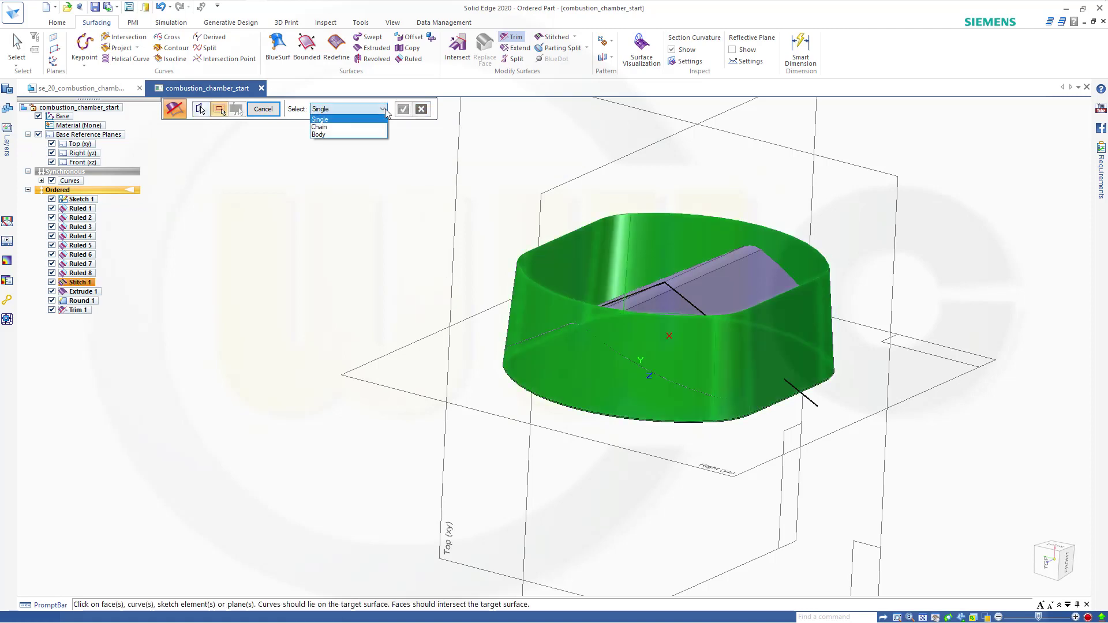
{"action": "left_click", "coordinate": [366, 134]}
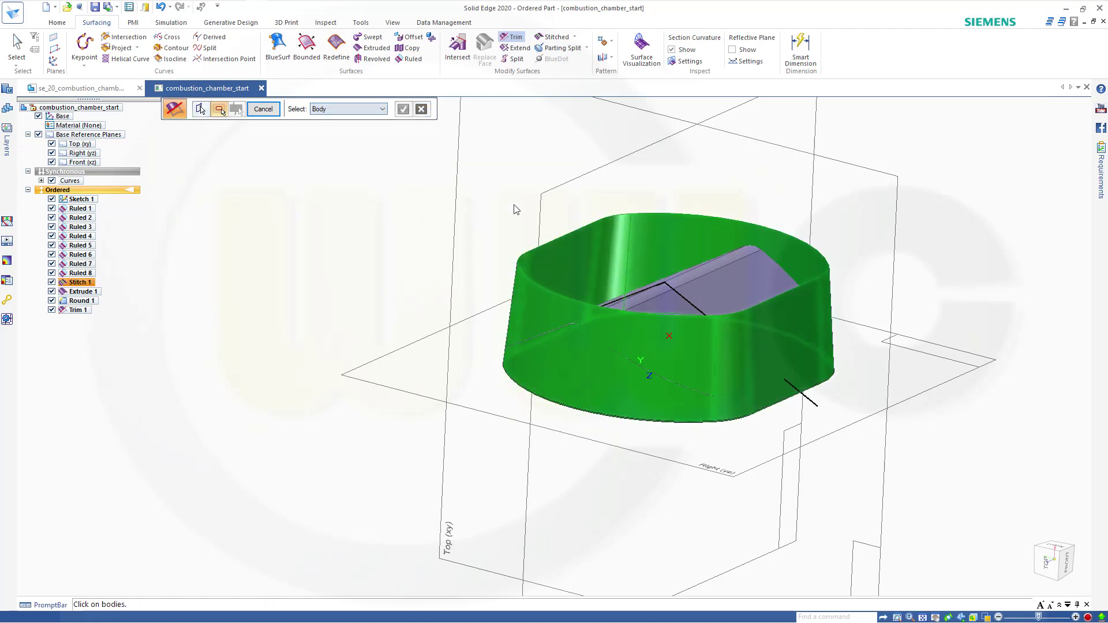
{"action": "left_click", "coordinate": [732, 287]}
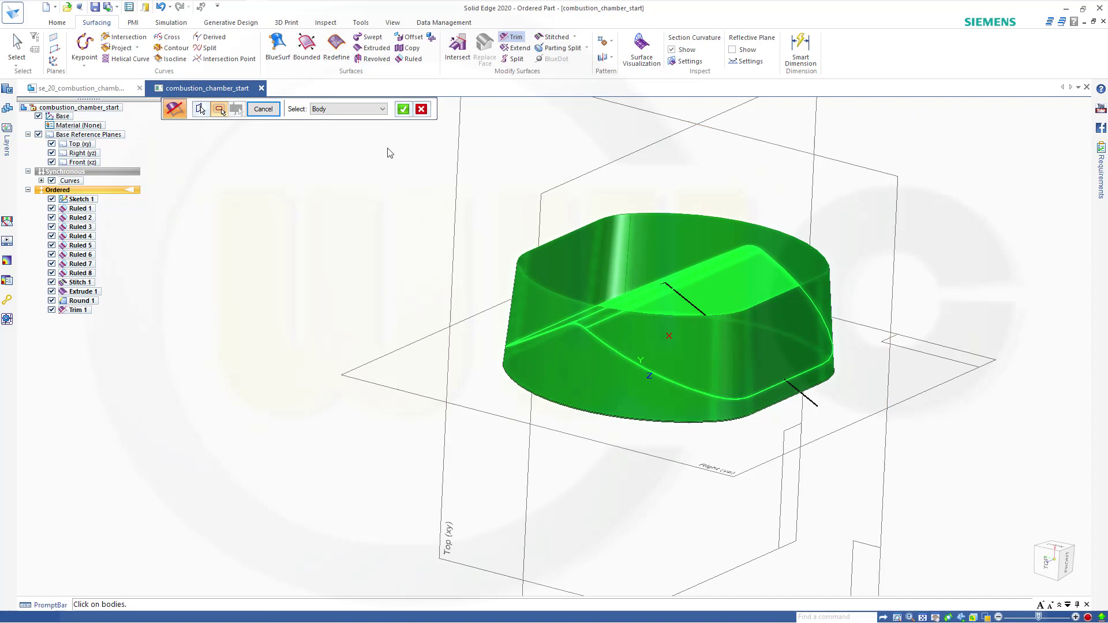
{"action": "left_click", "coordinate": [404, 110]}
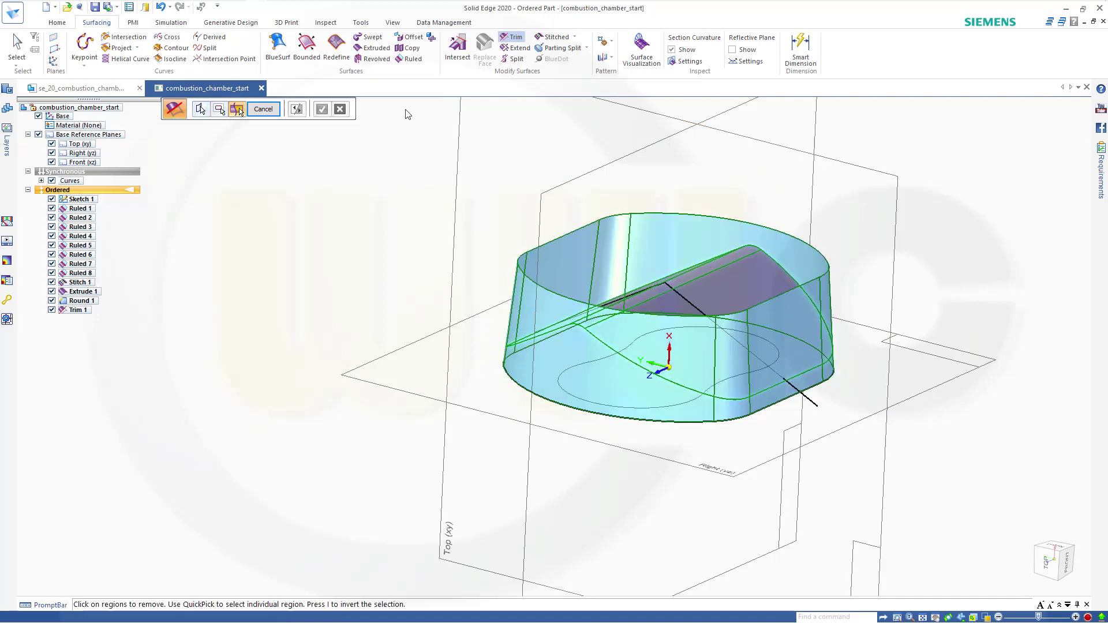
{"action": "left_click", "coordinate": [542, 300]}
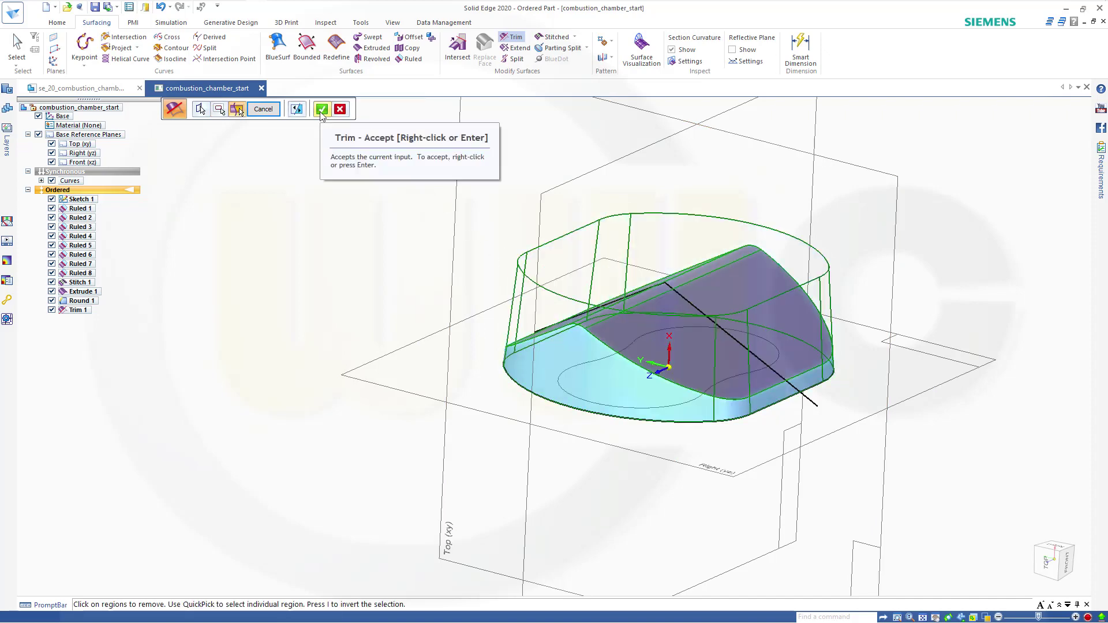
{"action": "left_click", "coordinate": [322, 110]}
{"action": "left_click", "coordinate": [263, 109]}
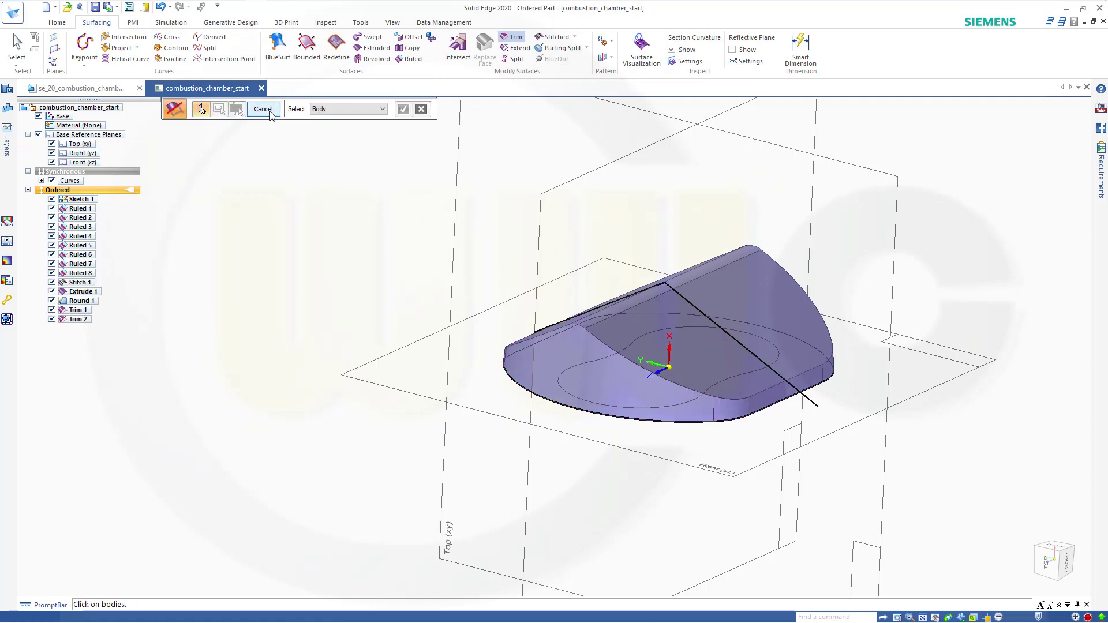
Step: Hide the sketch curves and the base reference planes
{"action": "scroll", "coordinate": [384, 178], "scroll_direction": "down", "scroll_amount": 2}
{"action": "scroll", "coordinate": [398, 194], "scroll_direction": "up", "scroll_amount": 2}
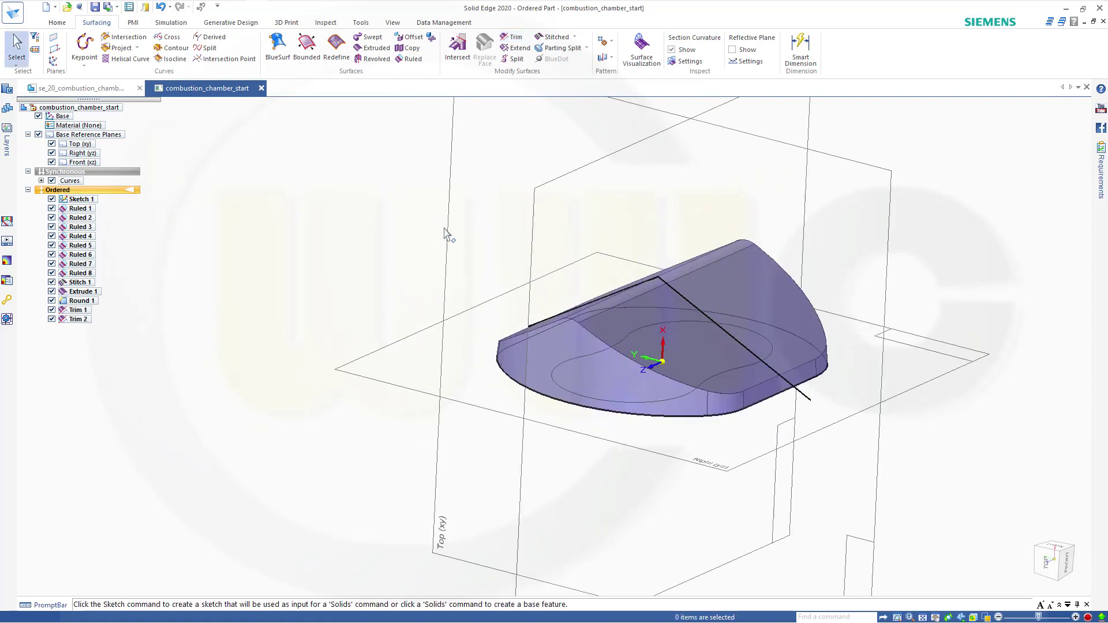
{"action": "middle_click_drag", "start_coordinate": [445, 232], "coordinate": [519, 251]}
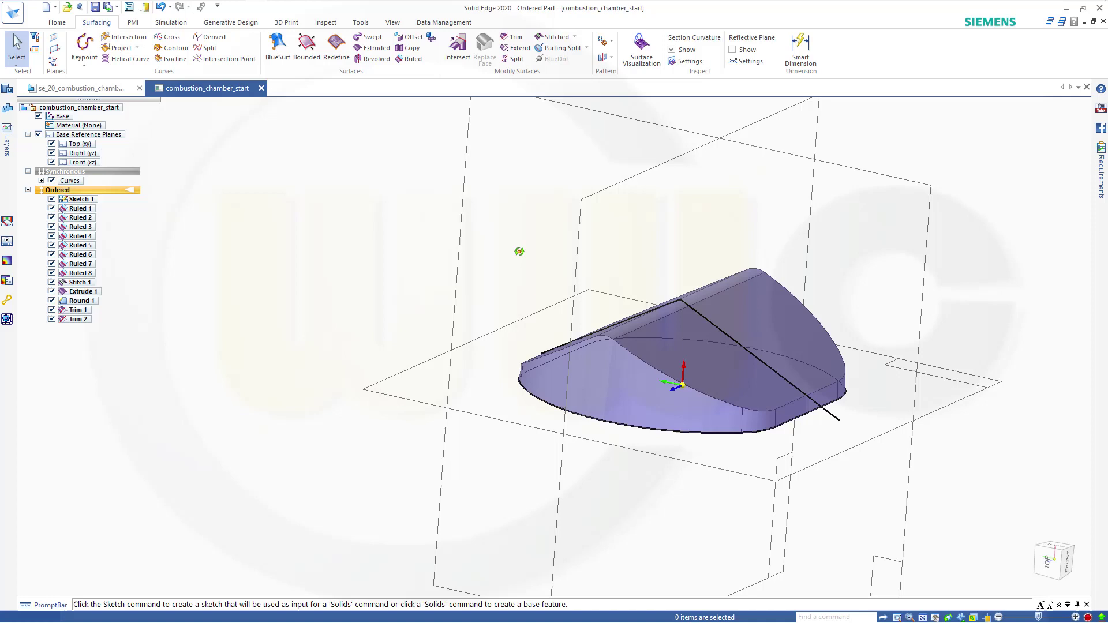
{"action": "left_click", "coordinate": [52, 181]}
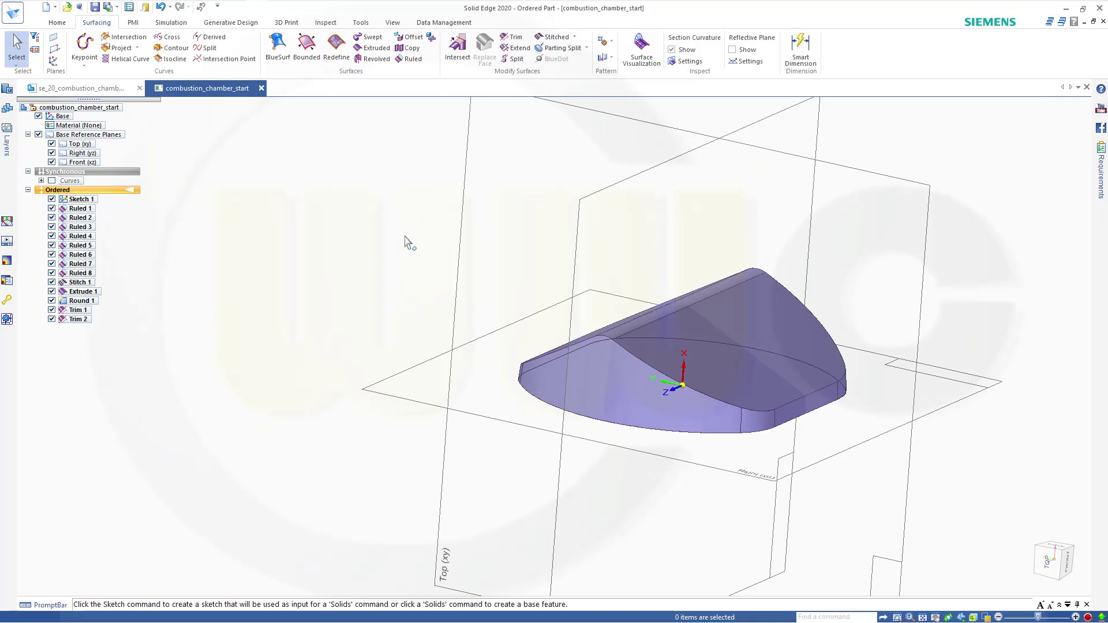
{"action": "mouse_move", "coordinate": [409, 241]}
{"action": "middle_mouse_down"}
{"action": "mouse_move", "coordinate": [375, 265]}
{"action": "mouse_move", "coordinate": [388, 263]}
{"action": "middle_mouse_up"}
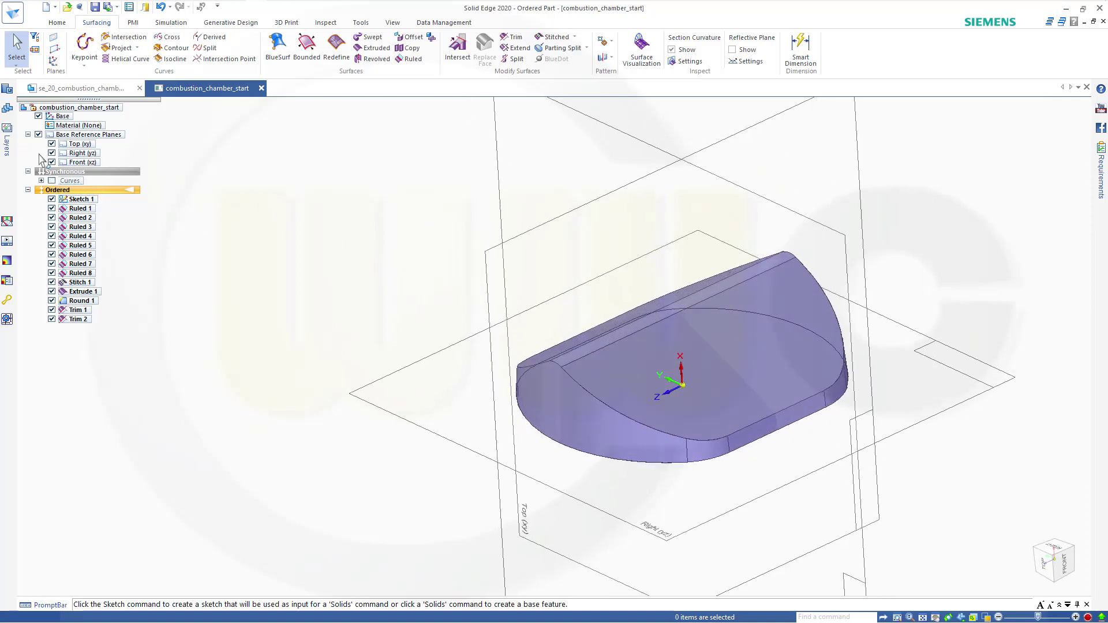
{"action": "left_click", "coordinate": [38, 135]}
{"action": "middle_click_drag", "start_coordinate": [354, 267], "coordinate": [442, 159]}
Step: Stitch the trimmed roof and Extrude 1 surfaces into Stitch 2
{"action": "left_click", "coordinate": [555, 37]}
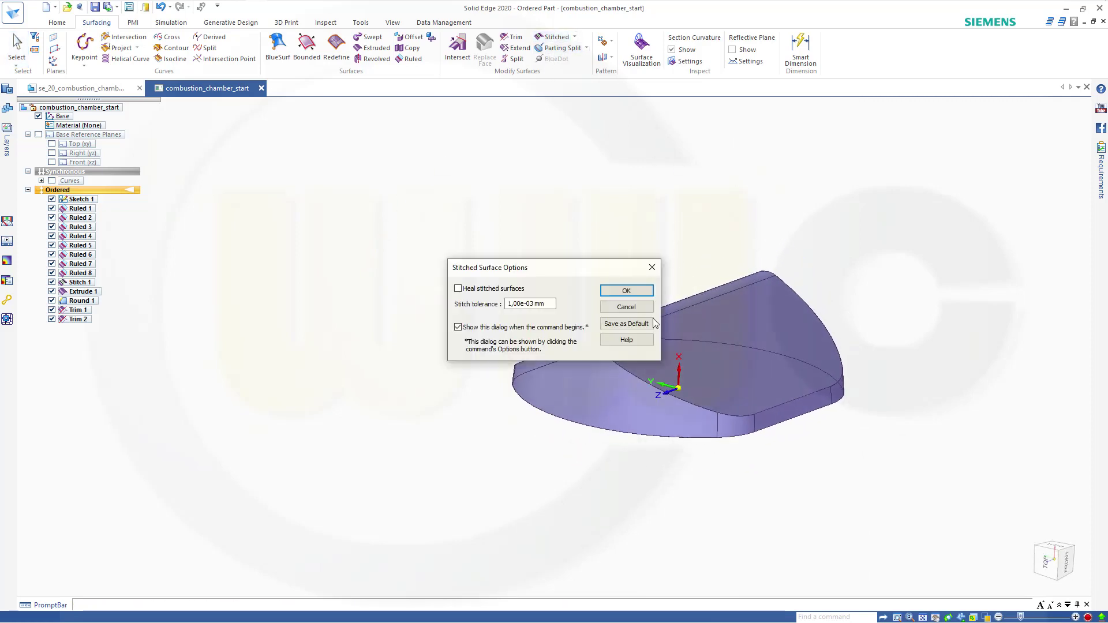
{"action": "left_click", "coordinate": [627, 291]}
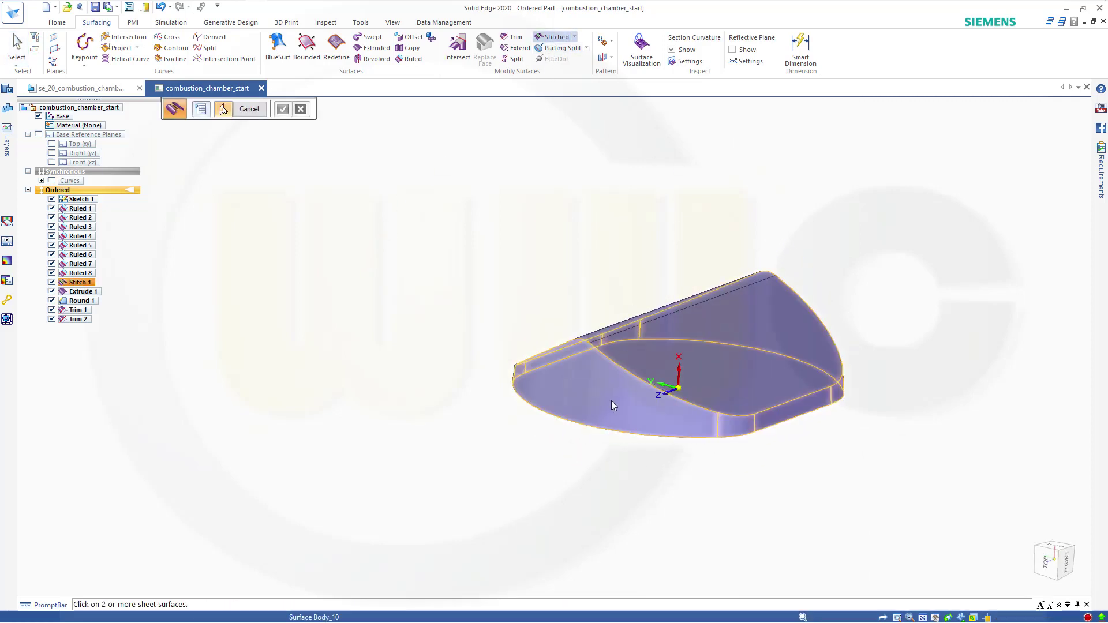
{"action": "left_click", "coordinate": [611, 401]}
{"action": "left_click", "coordinate": [713, 341]}
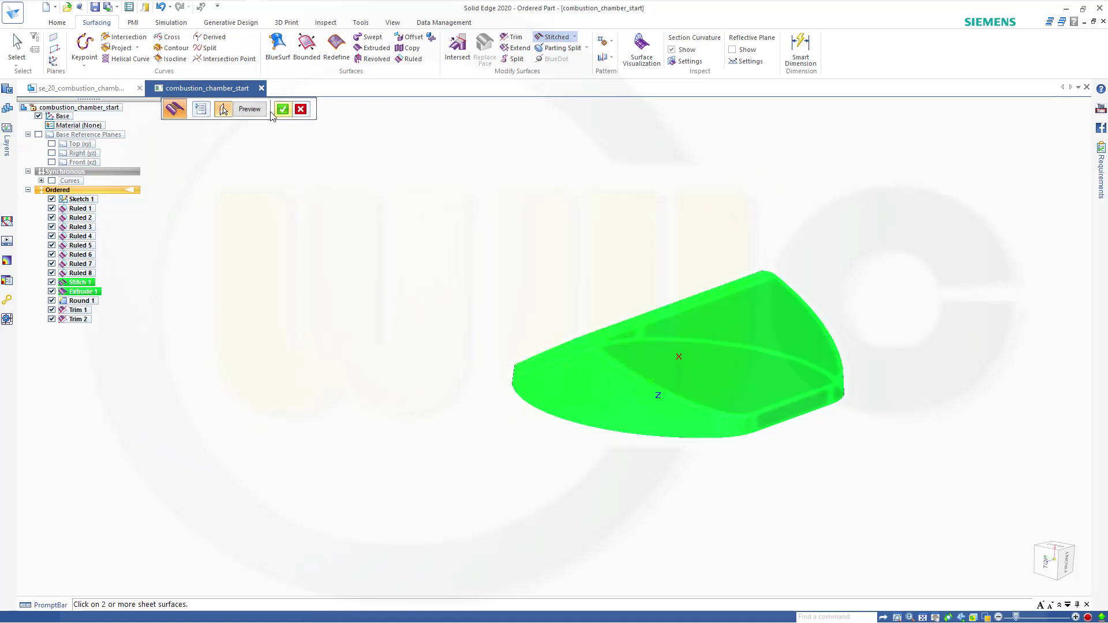
{"action": "left_click", "coordinate": [249, 109]}
{"action": "left_click", "coordinate": [250, 109]}
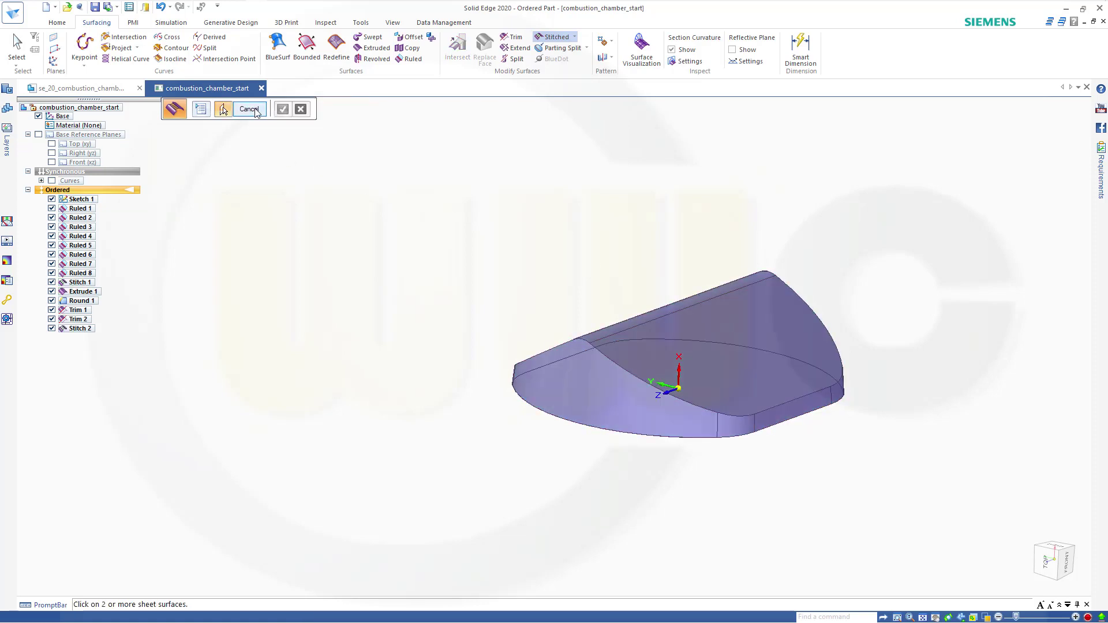
{"action": "left_click", "coordinate": [255, 113]}
Step: Start a variable-radius Round and select the stitched body's top outer edge chain
{"action": "scroll", "coordinate": [684, 329], "scroll_direction": "up", "scroll_amount": 2}
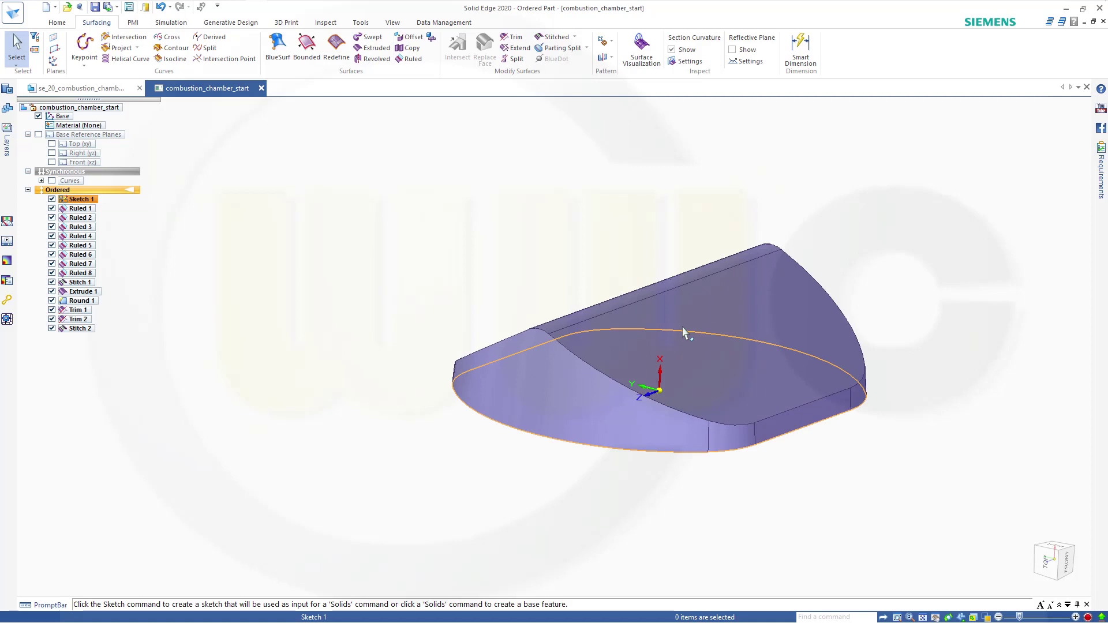
{"action": "scroll", "coordinate": [684, 331], "scroll_direction": "down", "scroll_amount": 2}
{"action": "middle_click_drag", "start_coordinate": [514, 274], "coordinate": [502, 298]}
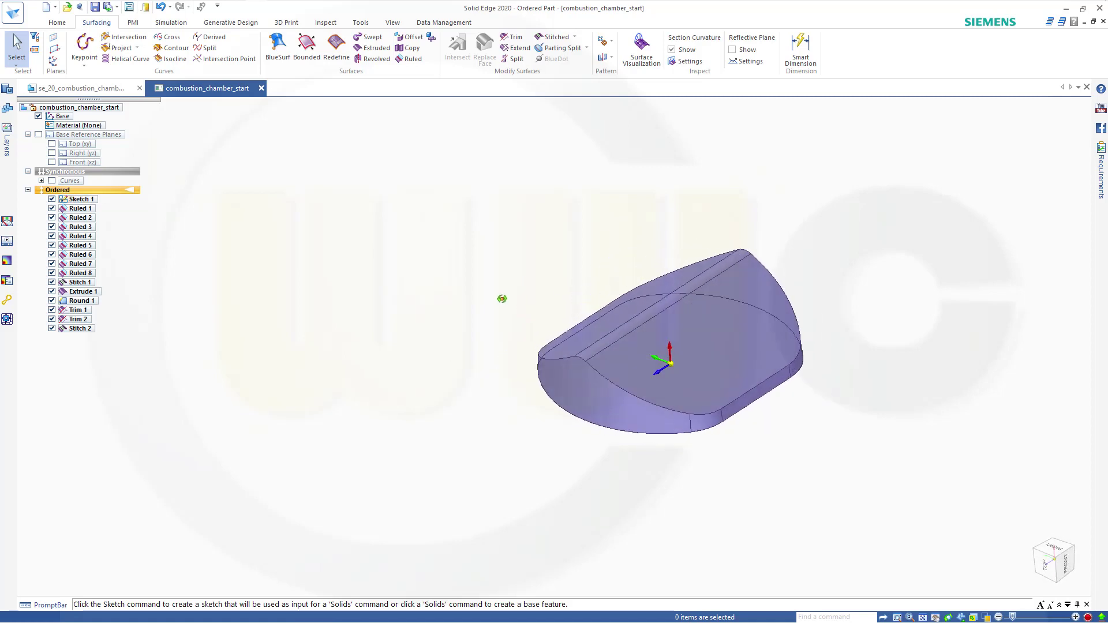
{"action": "left_click", "coordinate": [57, 24]}
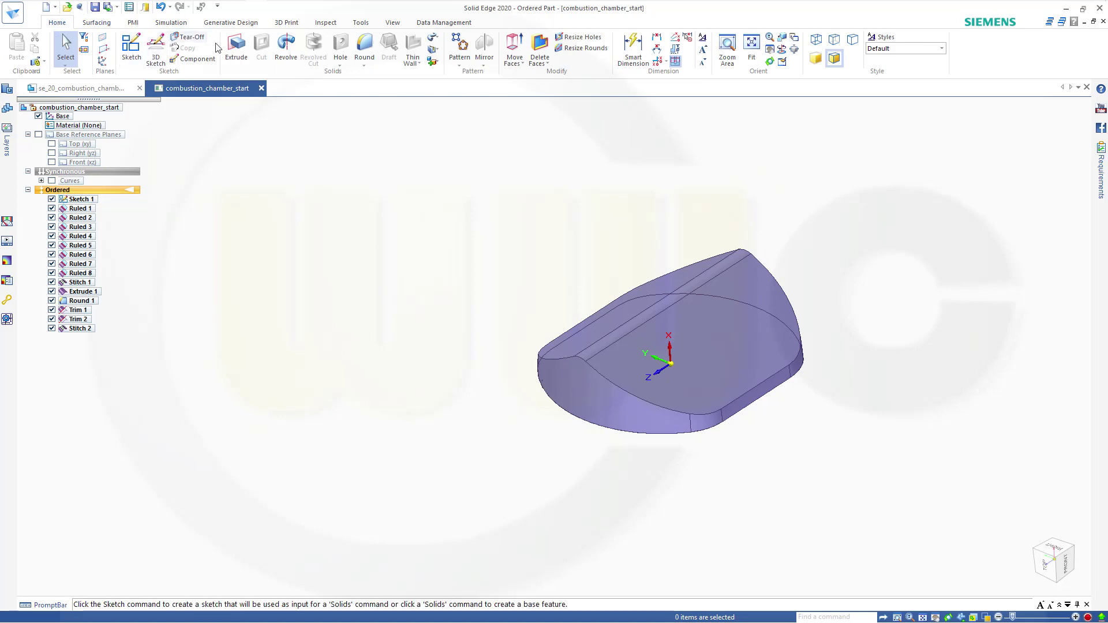
{"action": "left_click", "coordinate": [365, 51]}
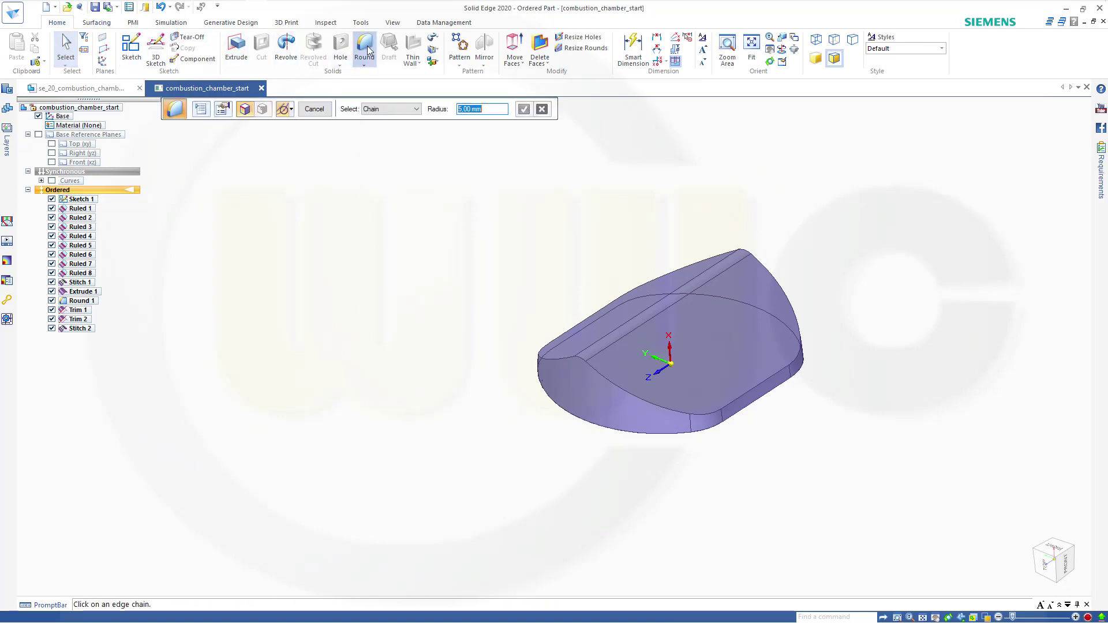
{"action": "left_click", "coordinate": [201, 109]}
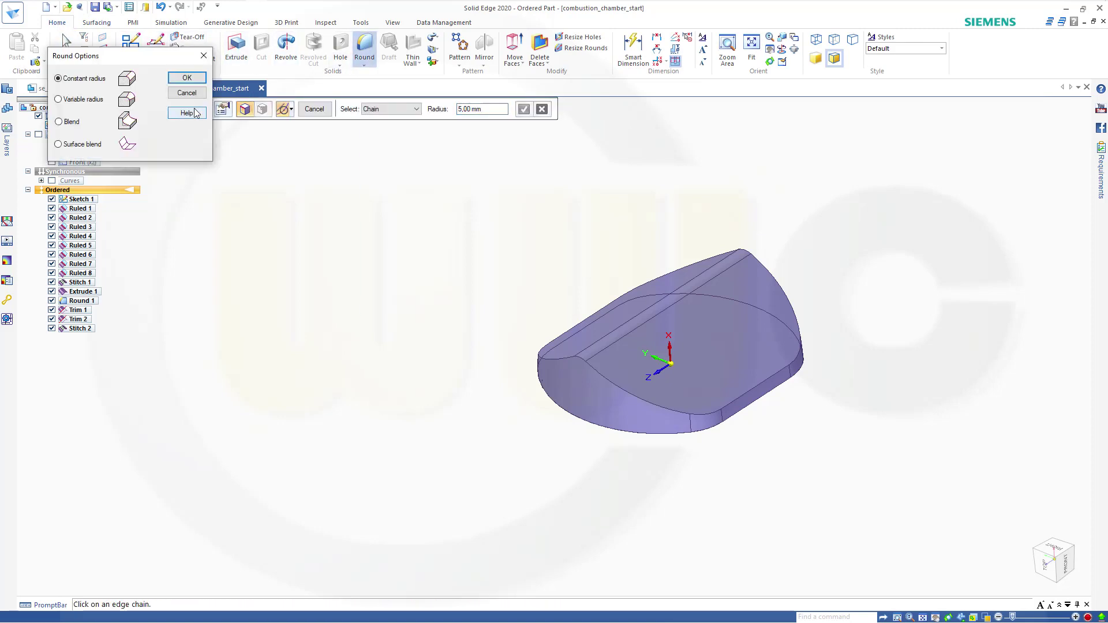
{"action": "left_click", "coordinate": [177, 79]}
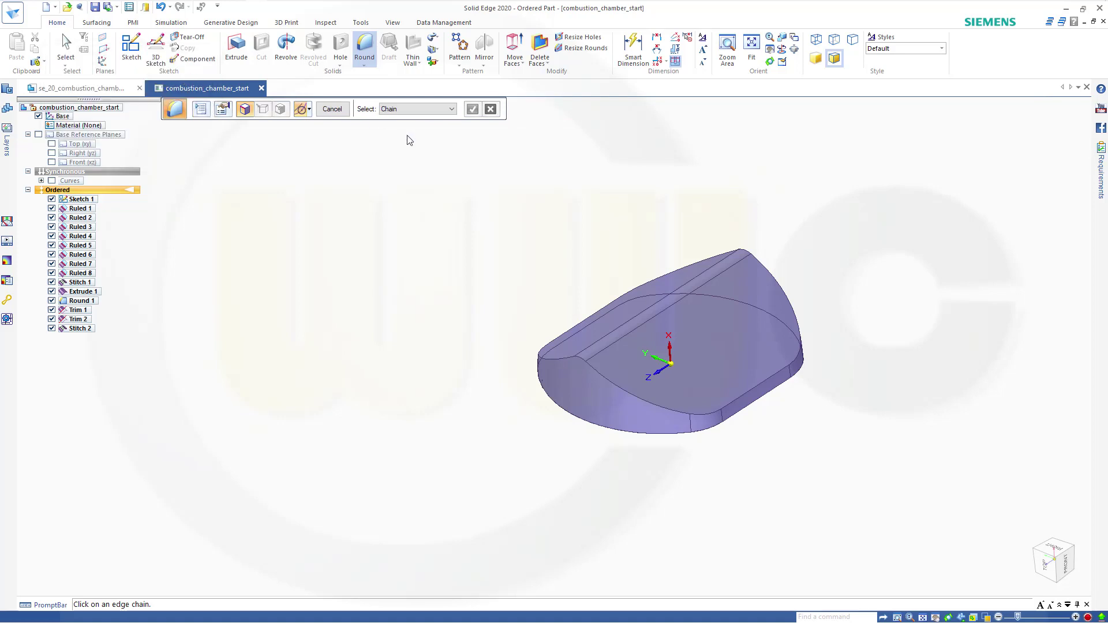
{"action": "left_click", "coordinate": [610, 385]}
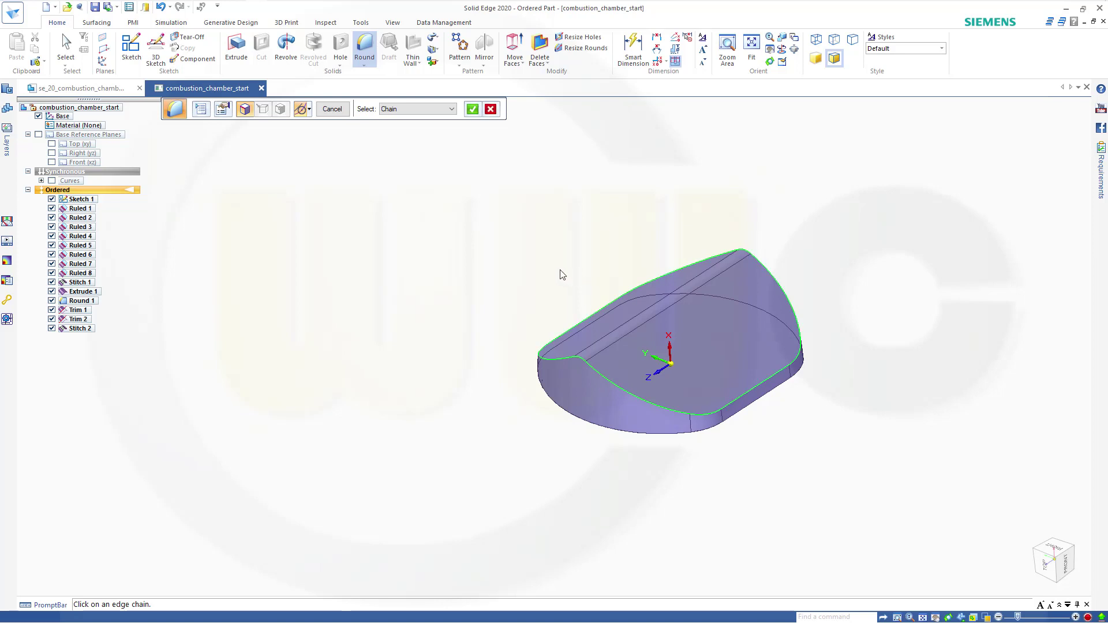
Step: Accept the top edge chain and give its edge vertex a 1 mm radius point
{"action": "right_click", "coordinate": [467, 134]}
{"action": "middle_click_drag", "start_coordinate": [433, 237], "coordinate": [410, 217]}
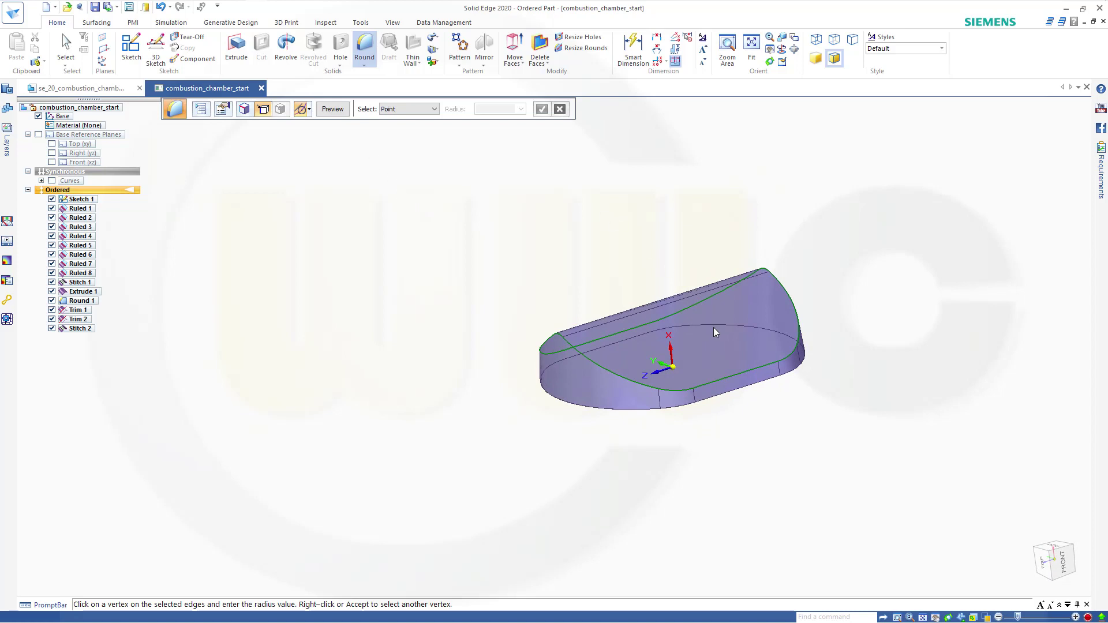
{"action": "left_click", "coordinate": [694, 390]}
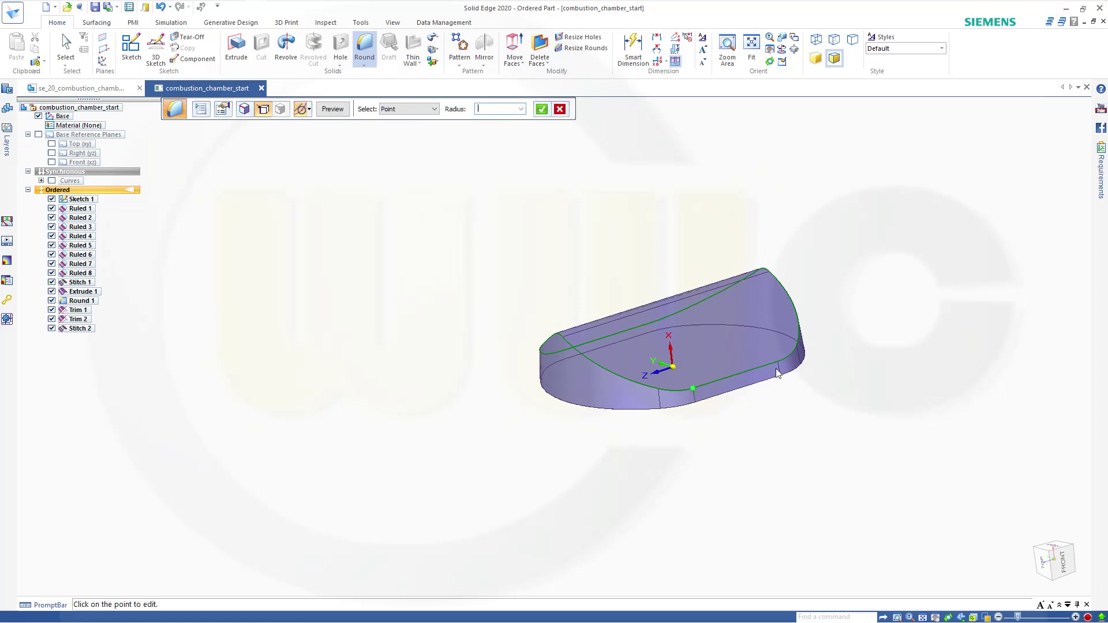
{"action": "middle_click_drag", "start_coordinate": [780, 367], "coordinate": [718, 411]}
{"action": "scroll", "coordinate": [716, 409], "scroll_direction": "up", "scroll_amount": 5}
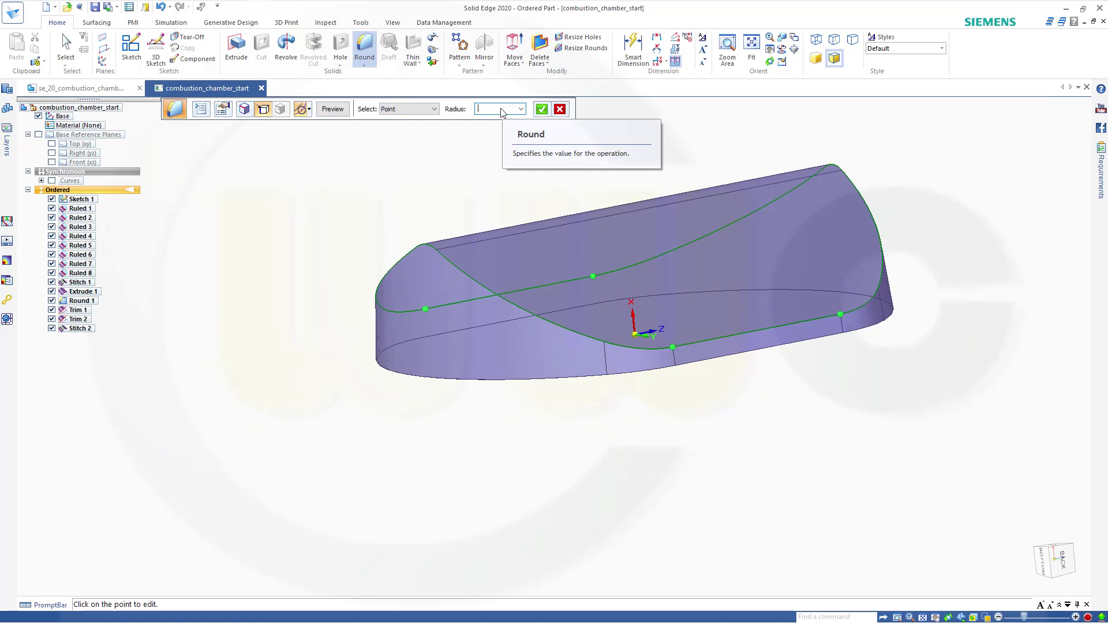
{"action": "key", "text": "Return"}
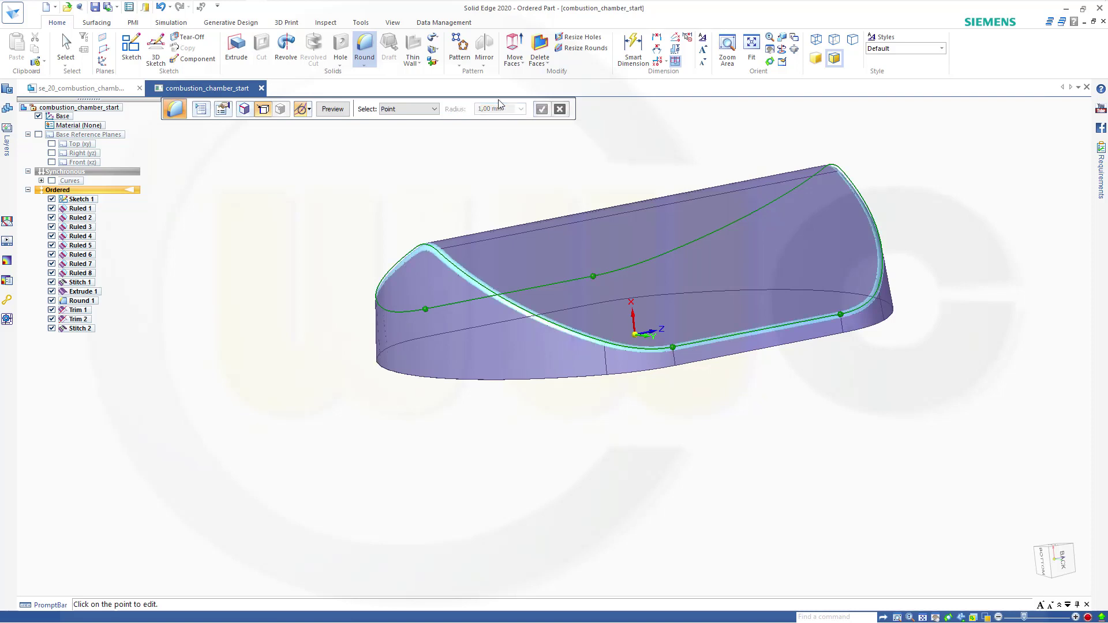
Step: Add radius points along the edge up to the ridge vertex at 10 mm, then finish Round 2
{"action": "middle_click_drag", "start_coordinate": [340, 198], "coordinate": [452, 305]}
{"action": "left_click", "coordinate": [262, 109]}
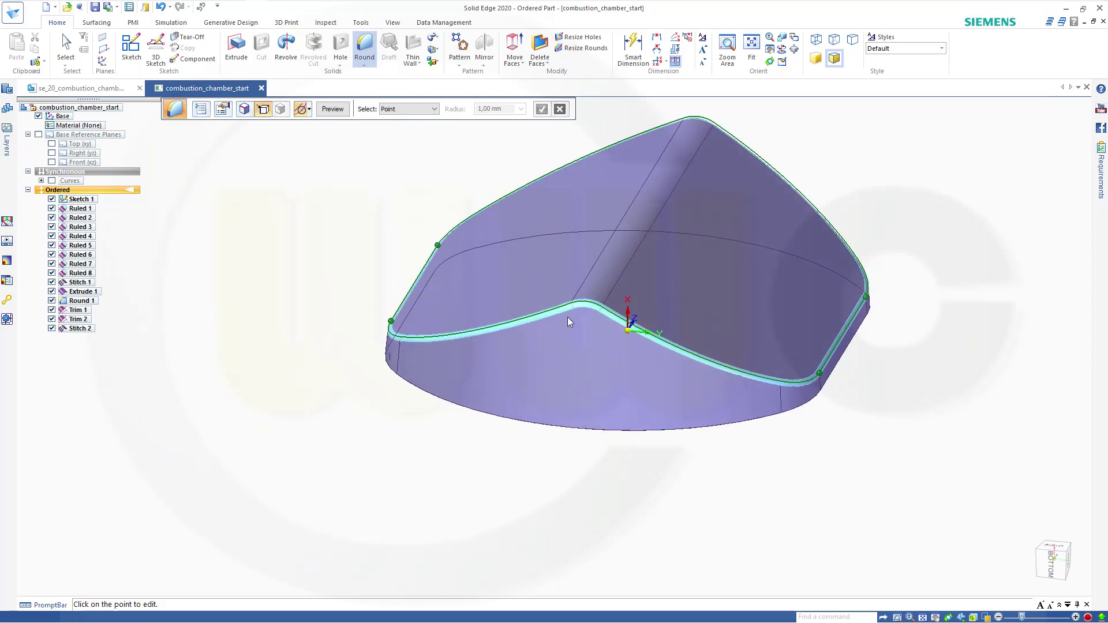
{"action": "left_click", "coordinate": [603, 308]}
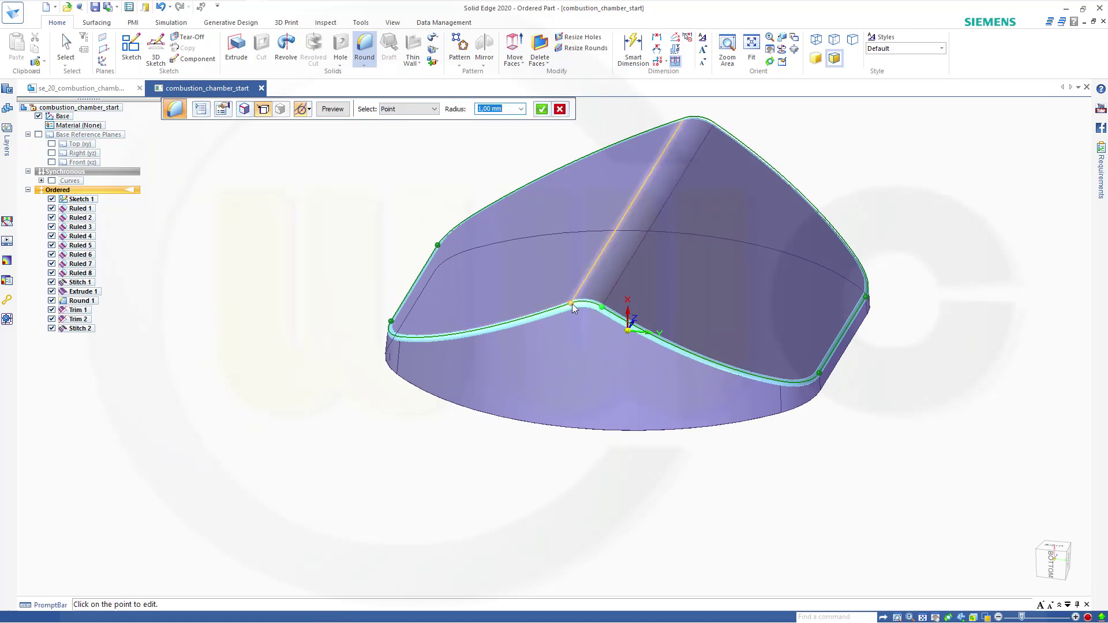
{"action": "middle_click_drag", "start_coordinate": [738, 306], "coordinate": [626, 404]}
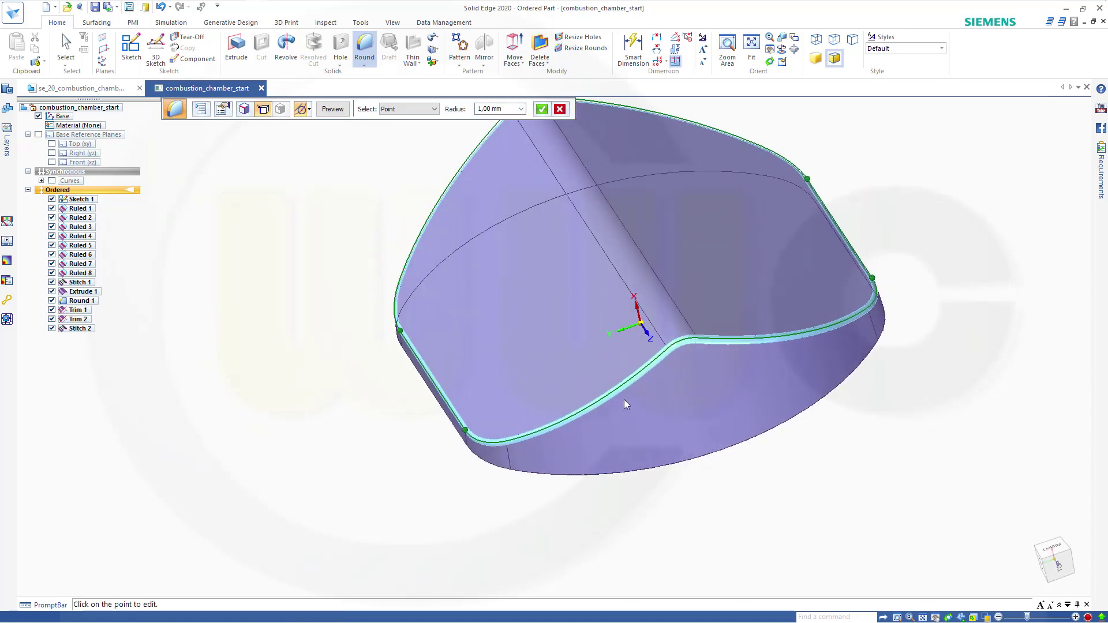
{"action": "left_click", "coordinate": [668, 348]}
{"action": "left_click", "coordinate": [696, 340]}
{"action": "type", "text": "1"}
{"action": "left_click", "coordinate": [342, 109]}
{"action": "left_click", "coordinate": [337, 110]}
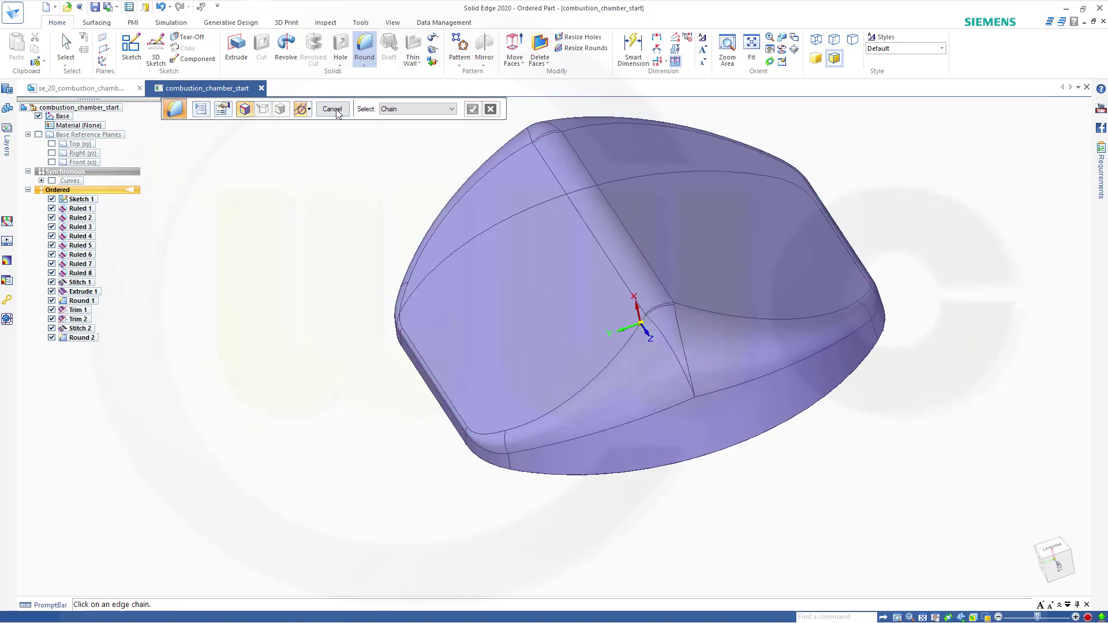
{"action": "left_click", "coordinate": [338, 111]}
Step: Hide the finished chamber body features, Ruled 1 through Round 2
{"action": "middle_click_drag", "start_coordinate": [698, 347], "coordinate": [496, 458]}
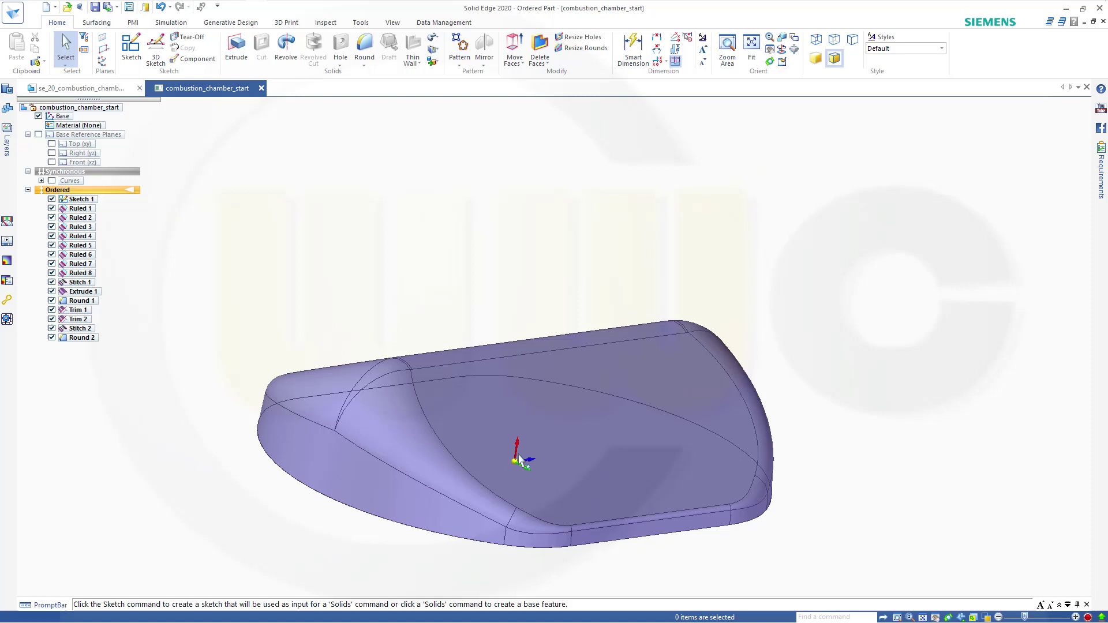
{"action": "middle_click_drag", "start_coordinate": [519, 460], "coordinate": [497, 479]}
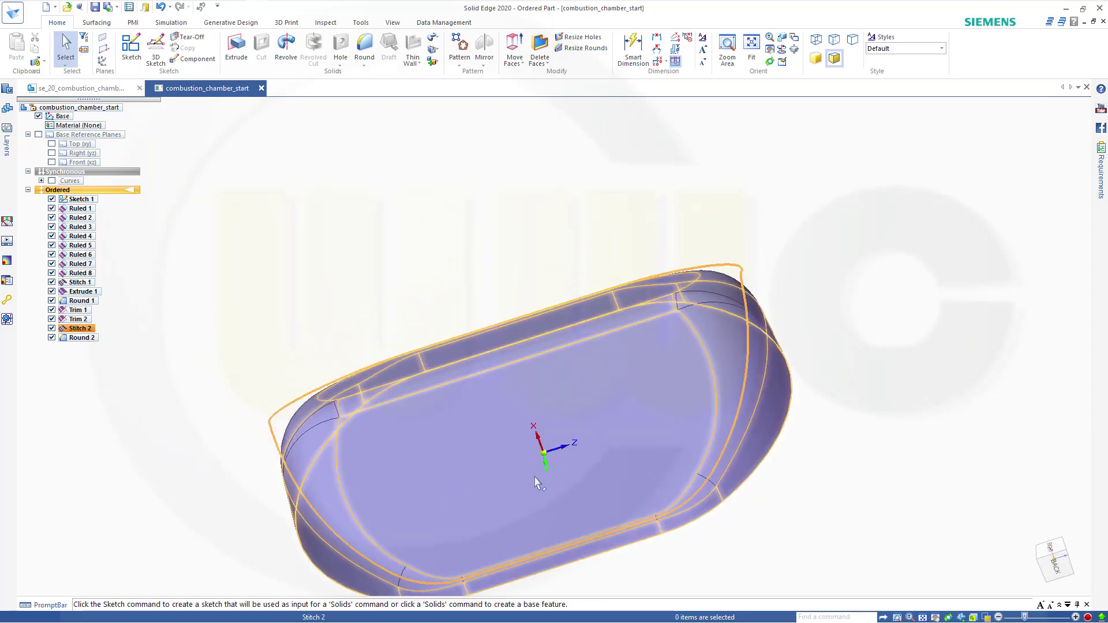
{"action": "scroll", "coordinate": [591, 473], "scroll_direction": "down", "scroll_amount": 2}
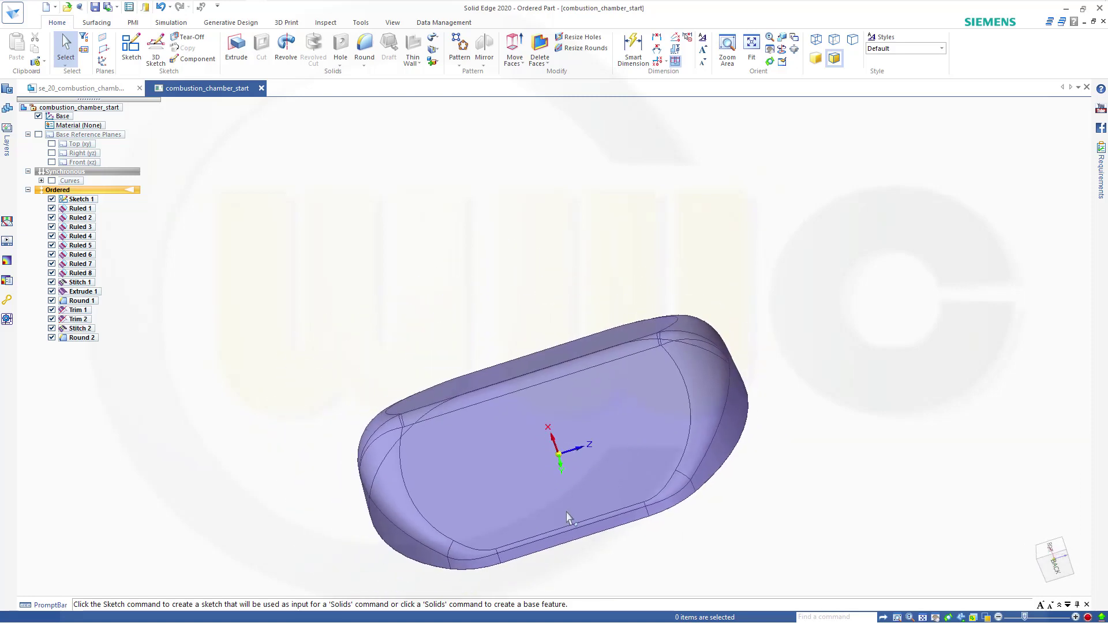
{"action": "scroll", "coordinate": [568, 516], "scroll_direction": "down", "scroll_amount": 2}
{"action": "scroll", "coordinate": [681, 473], "scroll_direction": "up", "scroll_amount": 2}
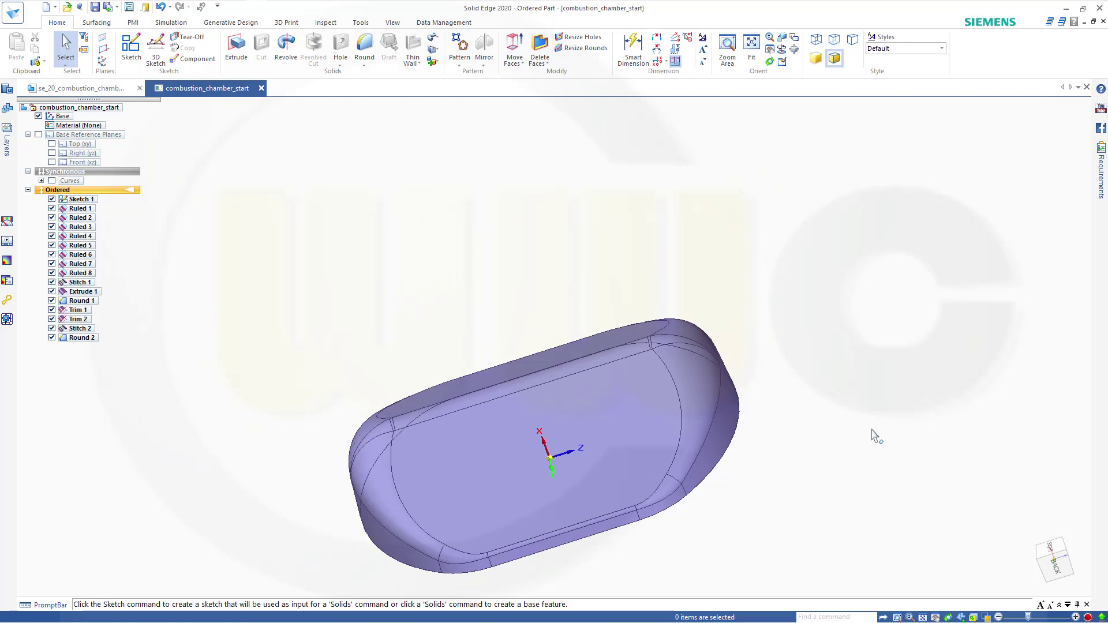
{"action": "middle_click_drag", "start_coordinate": [877, 437], "coordinate": [907, 363], "text": "shift"}
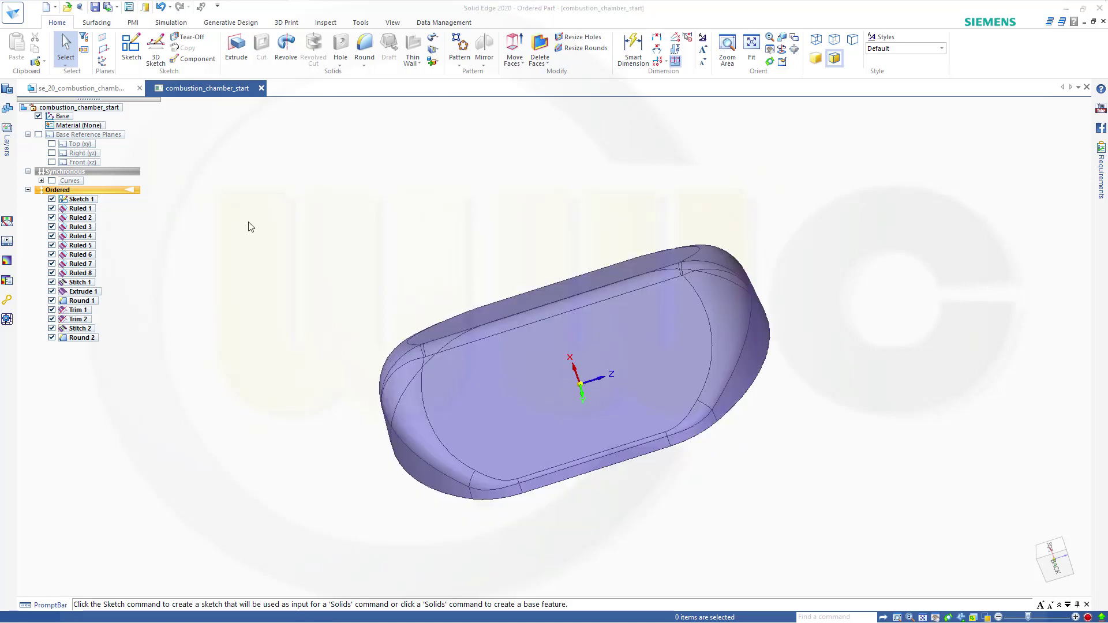
{"action": "left_click", "coordinate": [52, 338]}
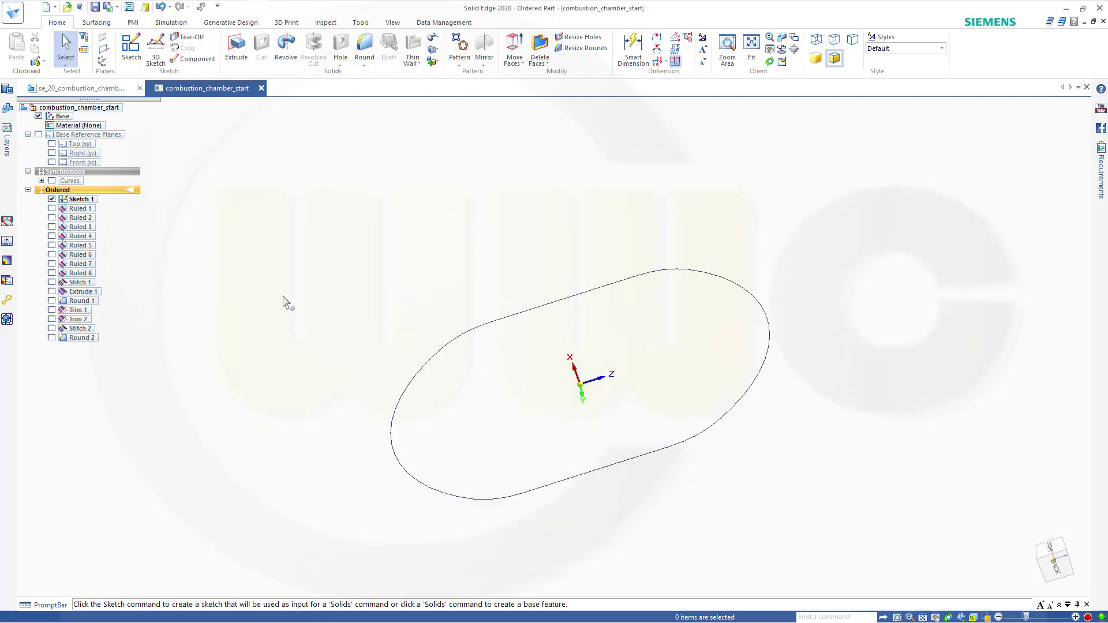
Step: Show Curves and Sketch 1 so only the outline, inner curve and roof line remain
{"action": "middle_click_drag", "start_coordinate": [288, 303], "coordinate": [297, 254]}
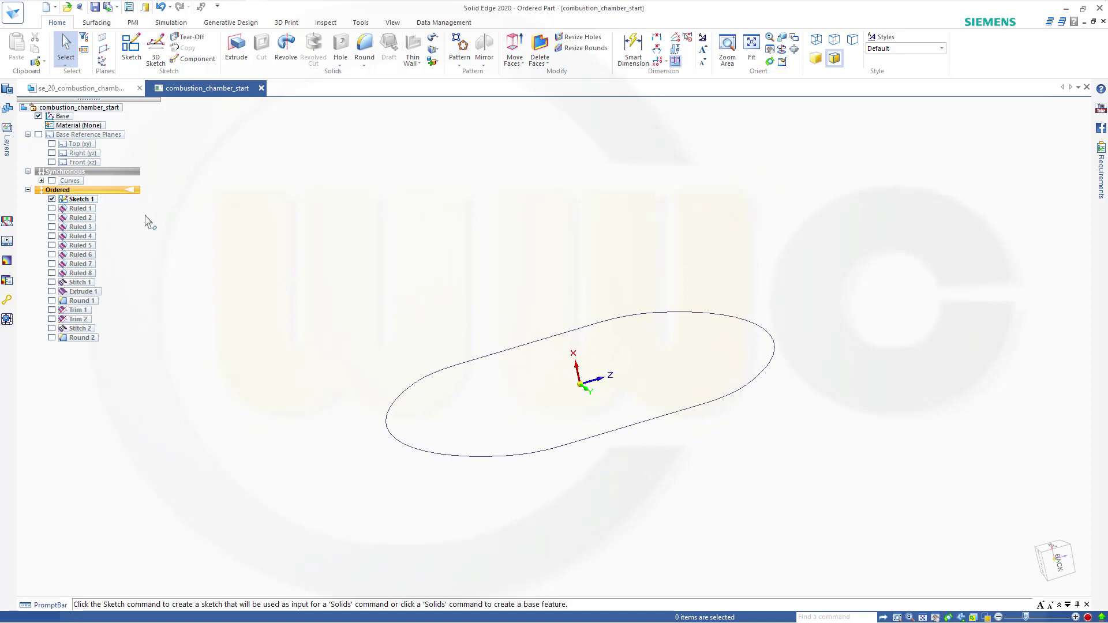
{"action": "left_click", "coordinate": [51, 181]}
{"action": "left_click", "coordinate": [52, 200]}
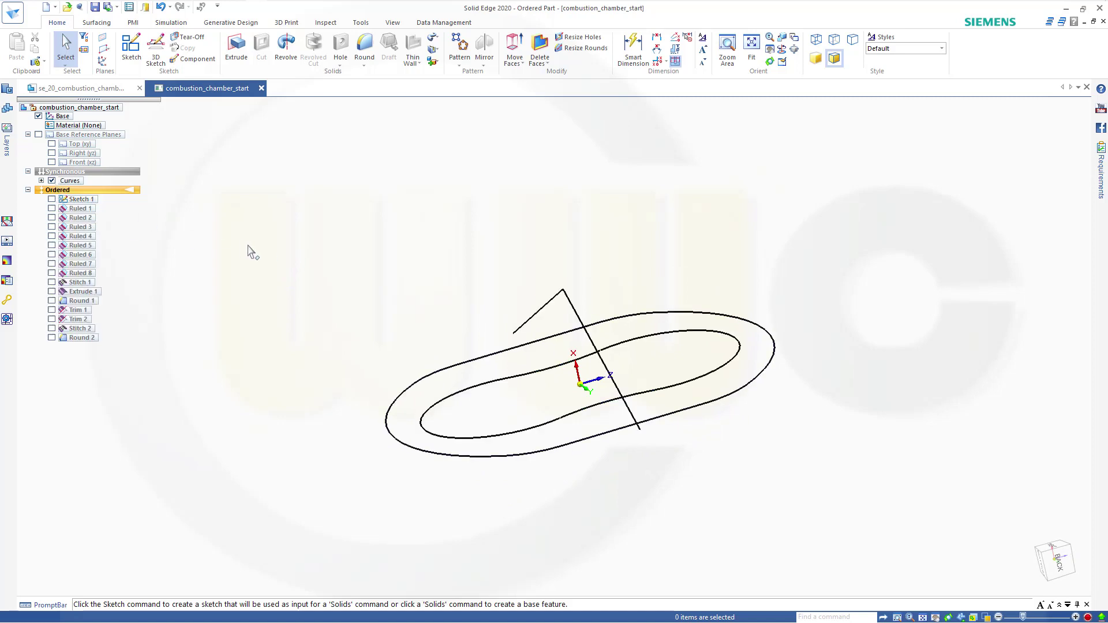
{"action": "mouse_move", "coordinate": [253, 253]}
{"action": "middle_mouse_down"}
{"action": "mouse_move", "coordinate": [379, 248]}
{"action": "mouse_move", "coordinate": [372, 225]}
{"action": "mouse_move", "coordinate": [362, 236]}
{"action": "middle_mouse_up"}
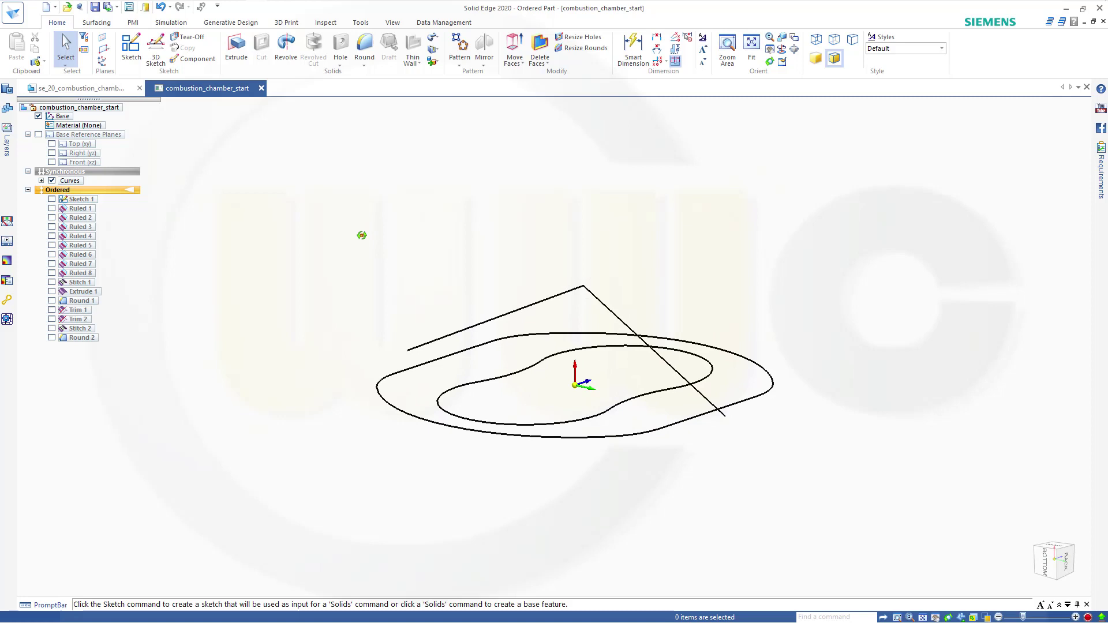
Step: Set up a ruled surface referenced to the Right plane, with curves selected by chain
{"action": "scroll", "coordinate": [326, 286], "scroll_direction": "down", "scroll_amount": 3}
{"action": "left_click", "coordinate": [104, 28]}
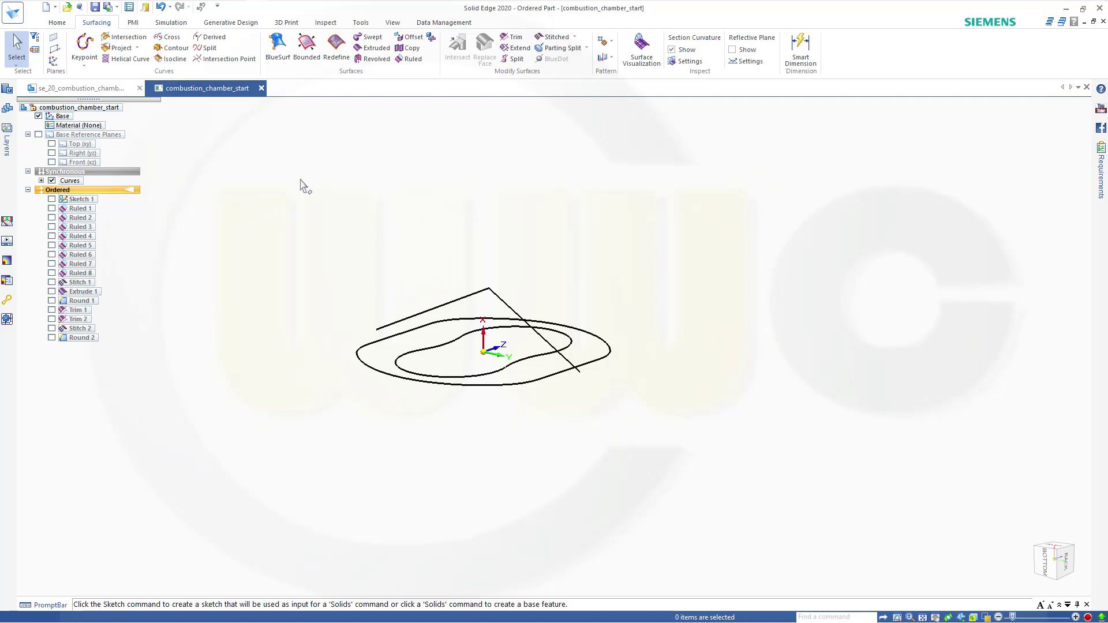
{"action": "left_click", "coordinate": [413, 58]}
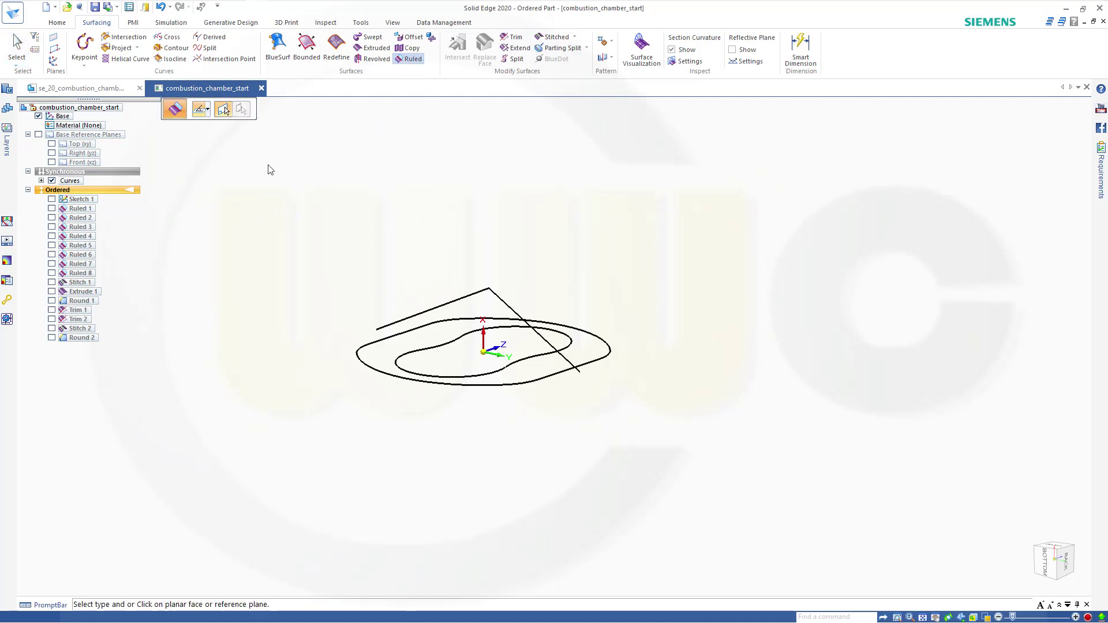
{"action": "left_click", "coordinate": [38, 135]}
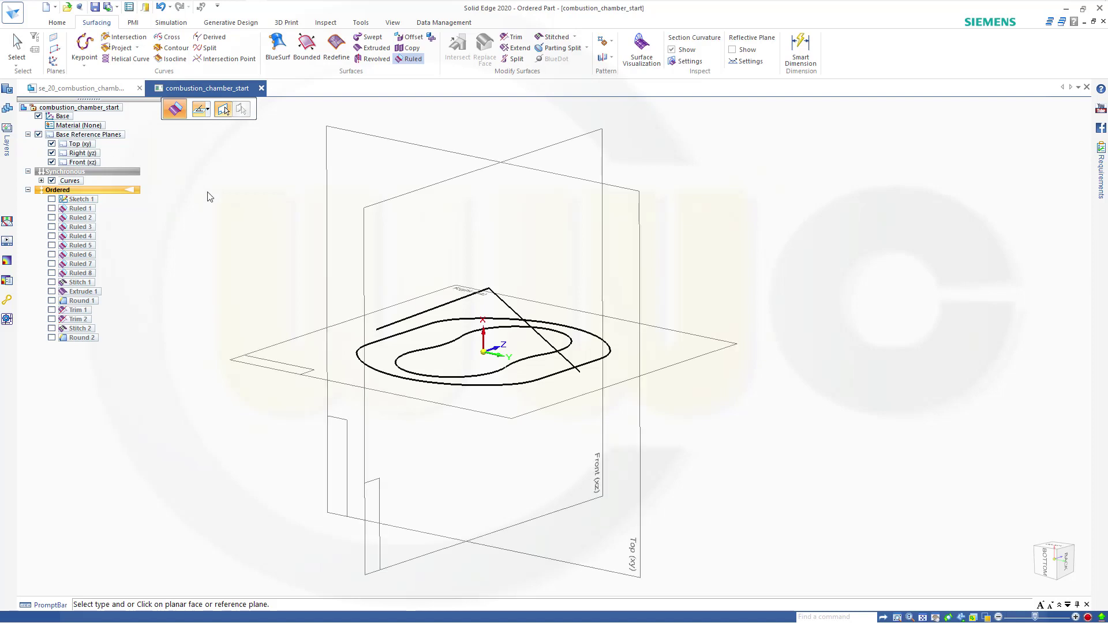
{"action": "left_click", "coordinate": [259, 366]}
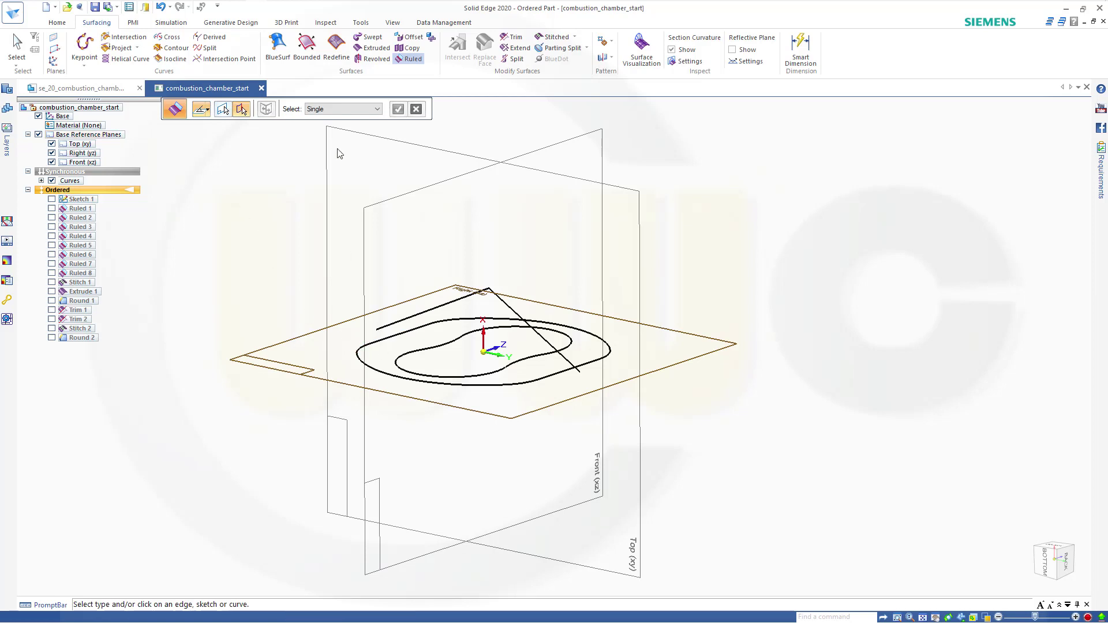
{"action": "left_click", "coordinate": [377, 111]}
{"action": "left_click", "coordinate": [352, 127]}
Step: Grow a 25 mm, 5° tapered wall downward from the outer outline chain as Ruled 9
{"action": "left_click", "coordinate": [420, 330]}
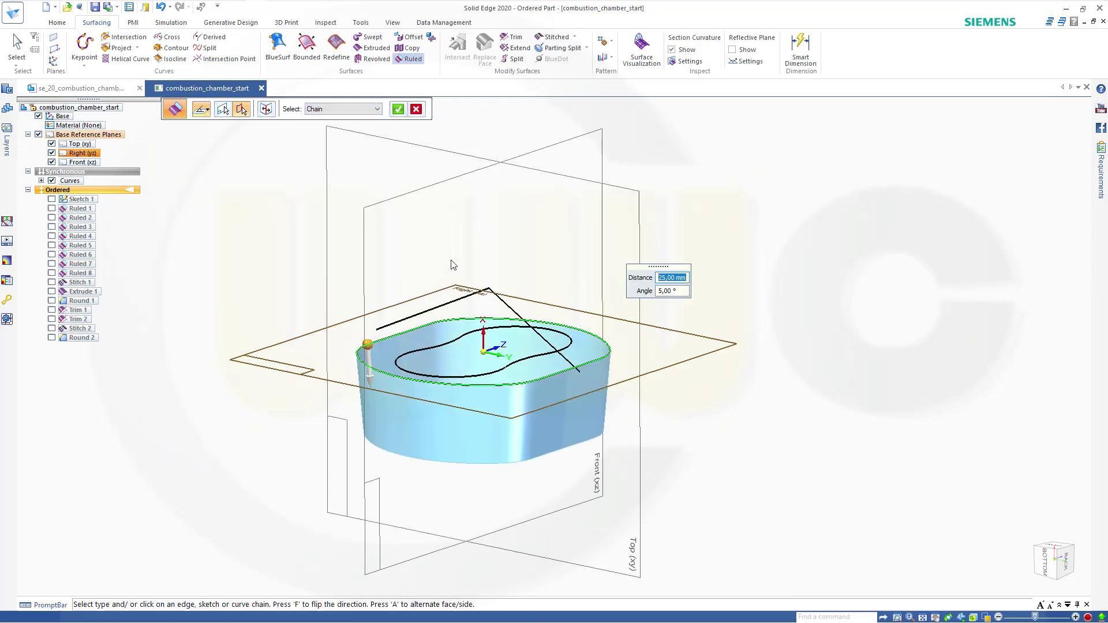
{"action": "left_click", "coordinate": [367, 378]}
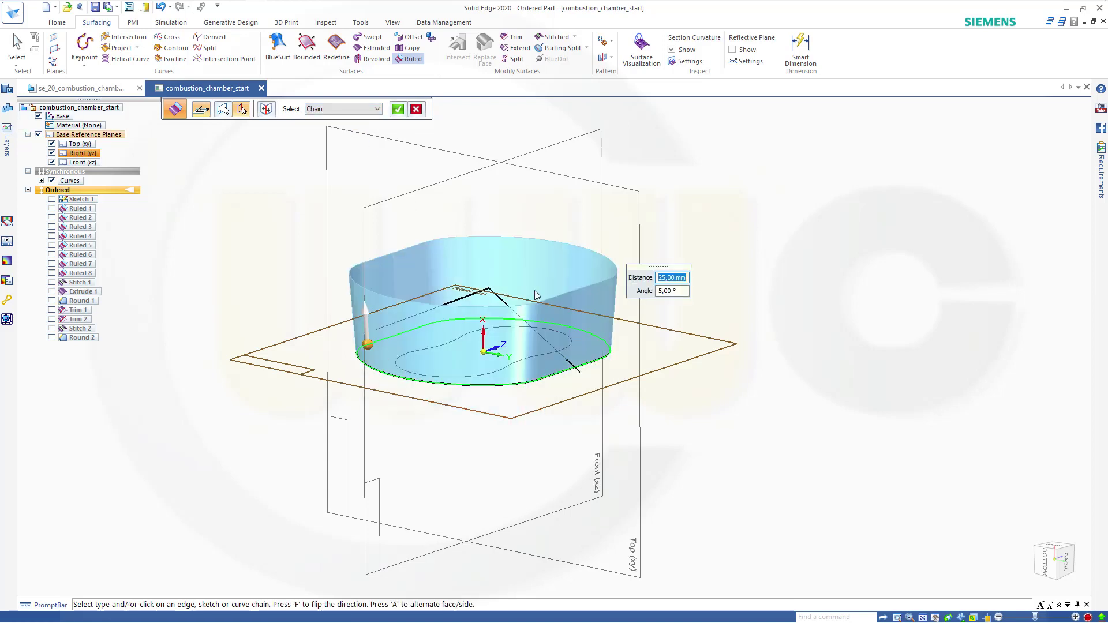
{"action": "left_click", "coordinate": [266, 110]}
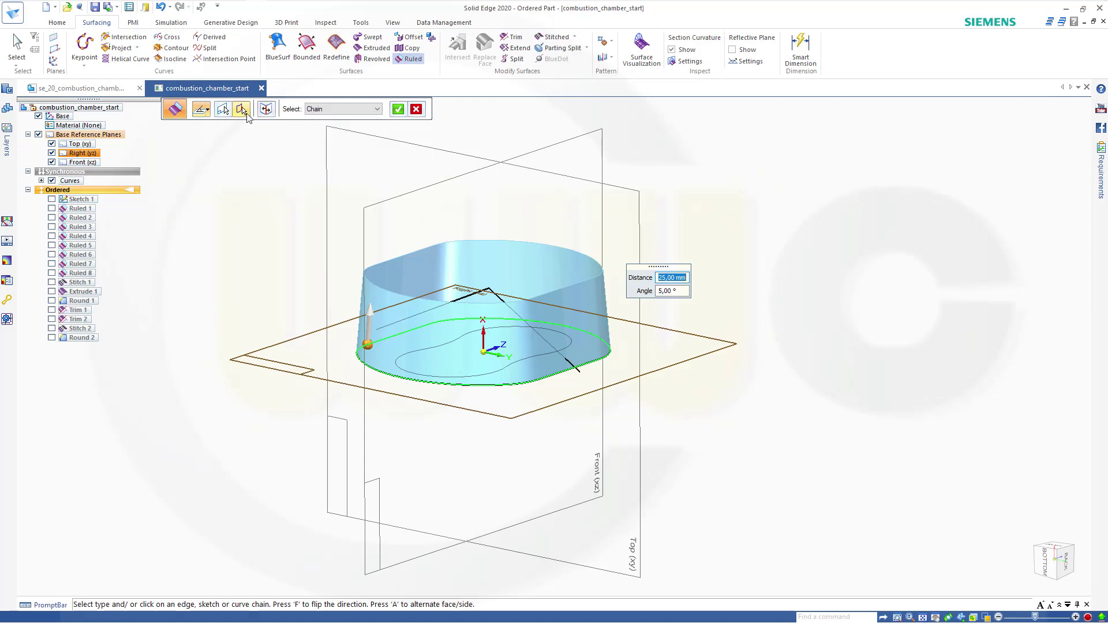
{"action": "left_click", "coordinate": [370, 315]}
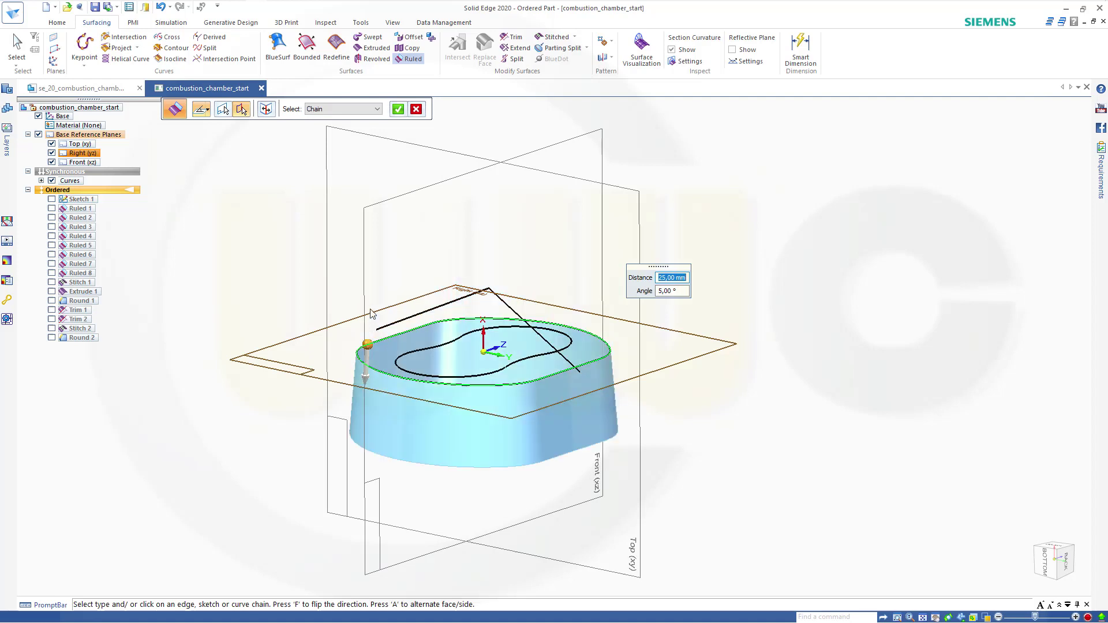
{"action": "middle_click_drag", "start_coordinate": [501, 317], "coordinate": [525, 239]}
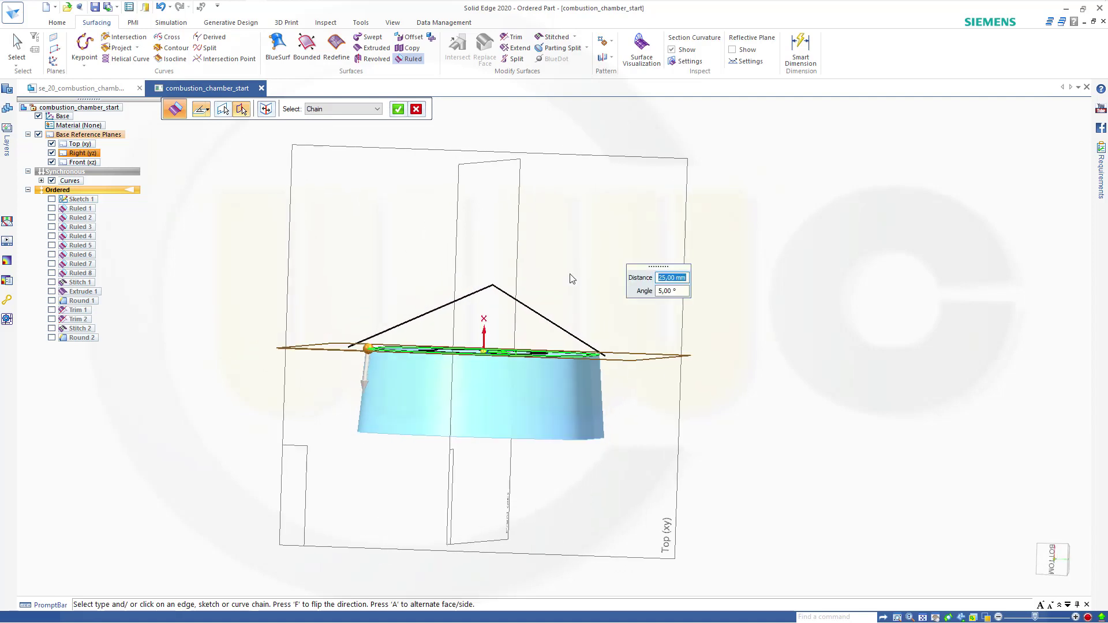
{"action": "key", "text": "Escape"}
{"action": "middle_click_drag", "start_coordinate": [389, 260], "coordinate": [363, 289]}
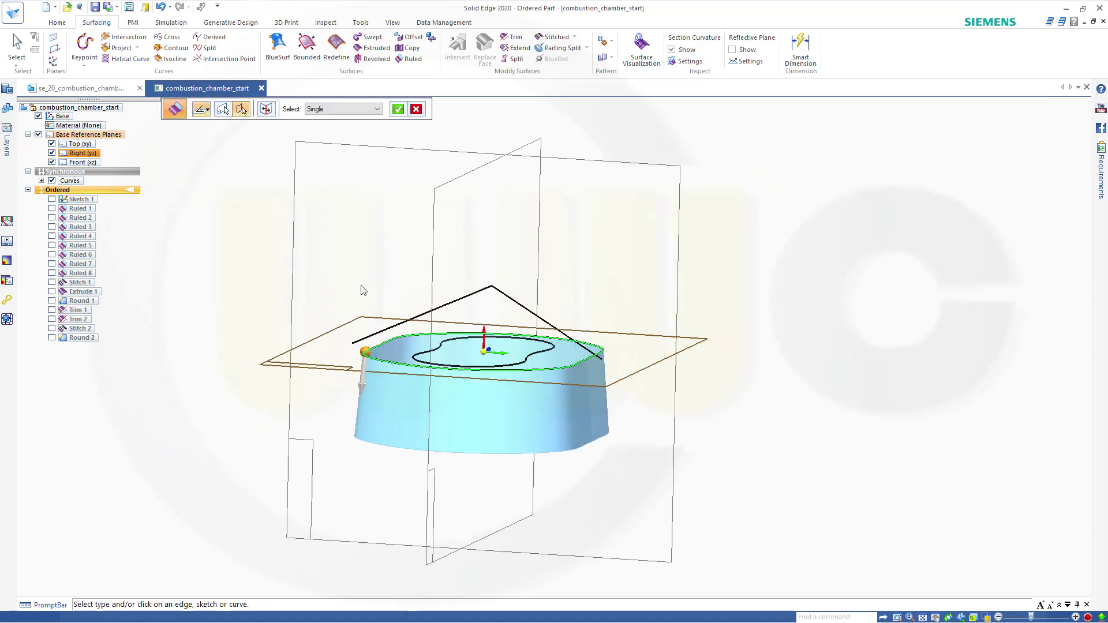
{"action": "left_click", "coordinate": [397, 110]}
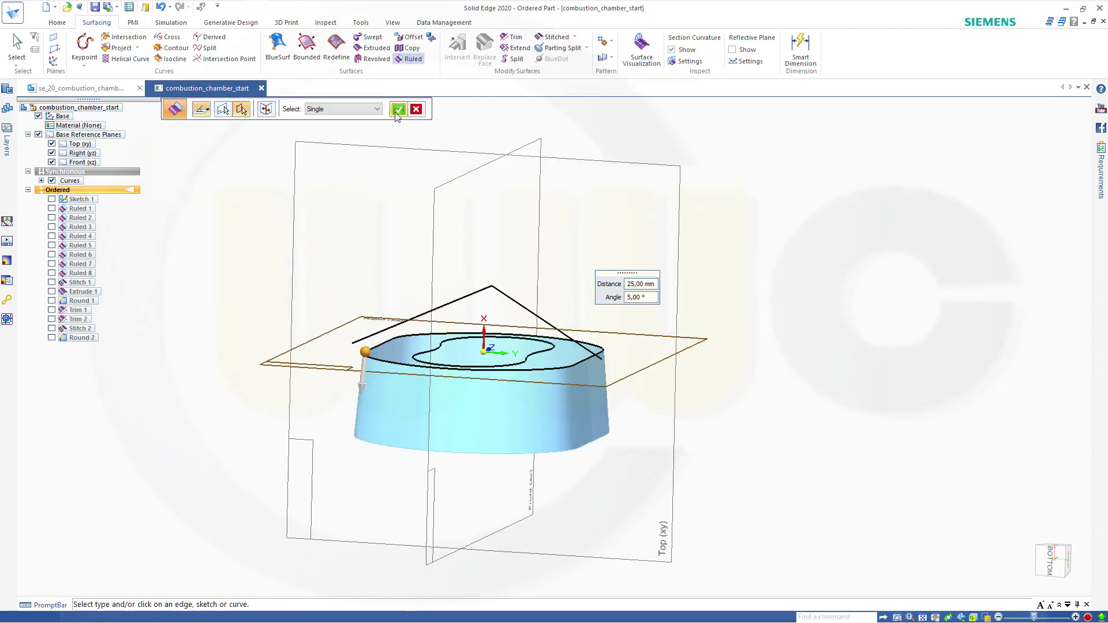
{"action": "middle_click_drag", "start_coordinate": [371, 247], "coordinate": [329, 254]}
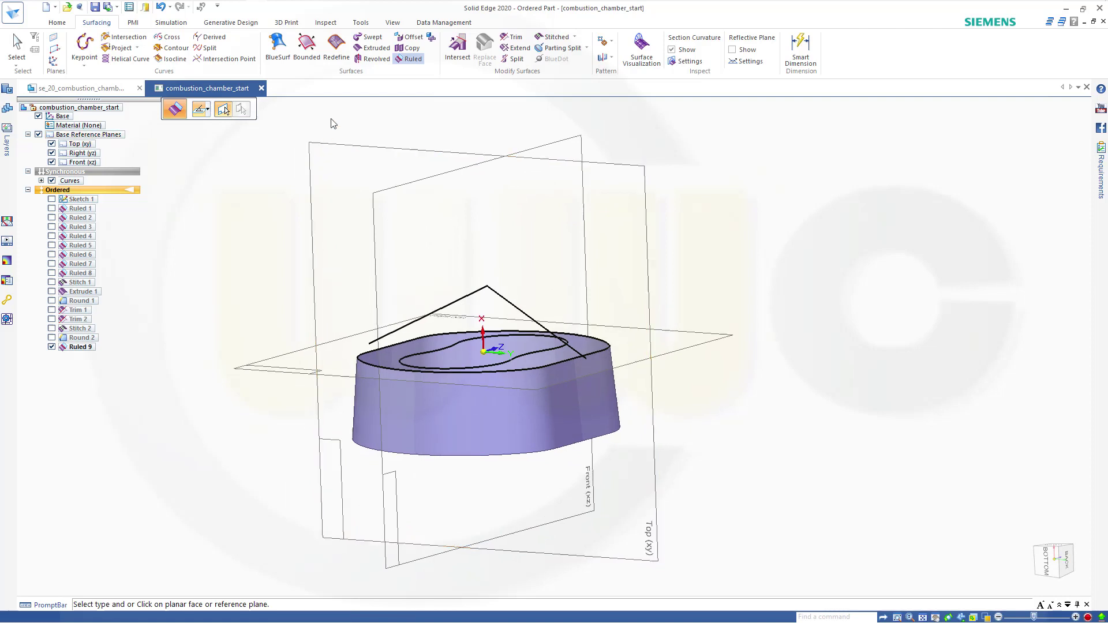
Step: Extrude the V-shaped roof line chain into the peaked roof sheet Extrude 2, crossing the wall
{"action": "left_click", "coordinate": [374, 48]}
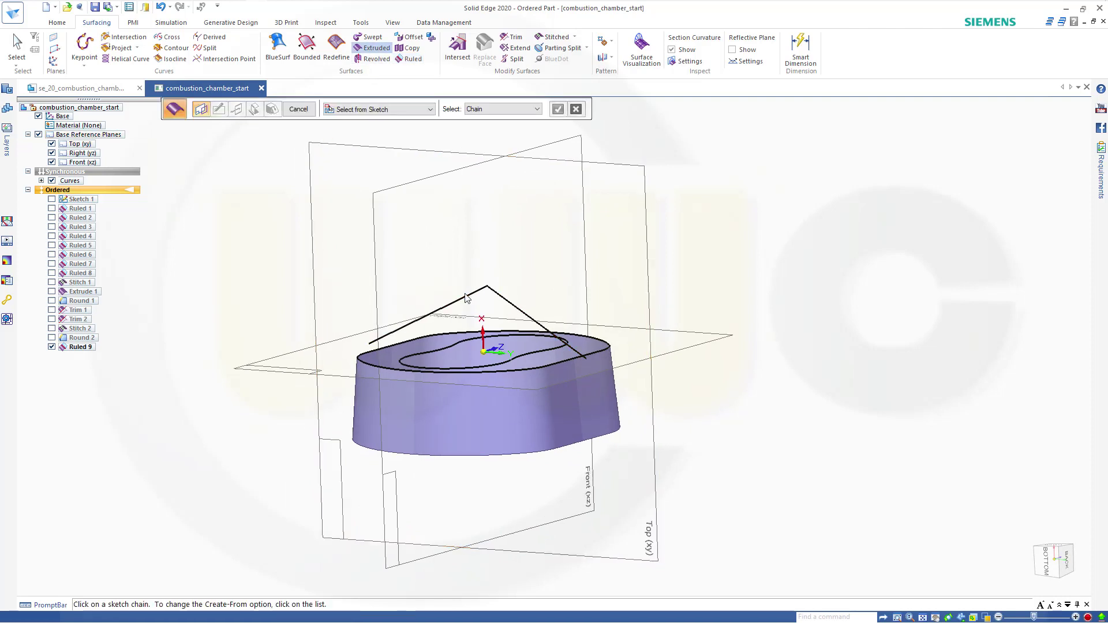
{"action": "left_click", "coordinate": [468, 298]}
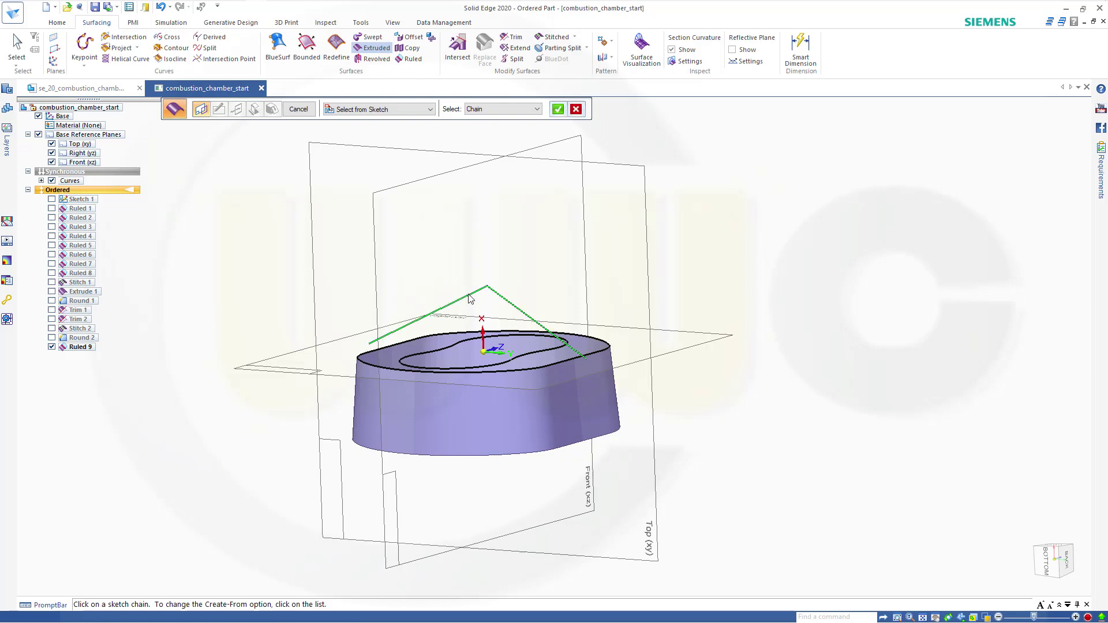
{"action": "right_click", "coordinate": [511, 261]}
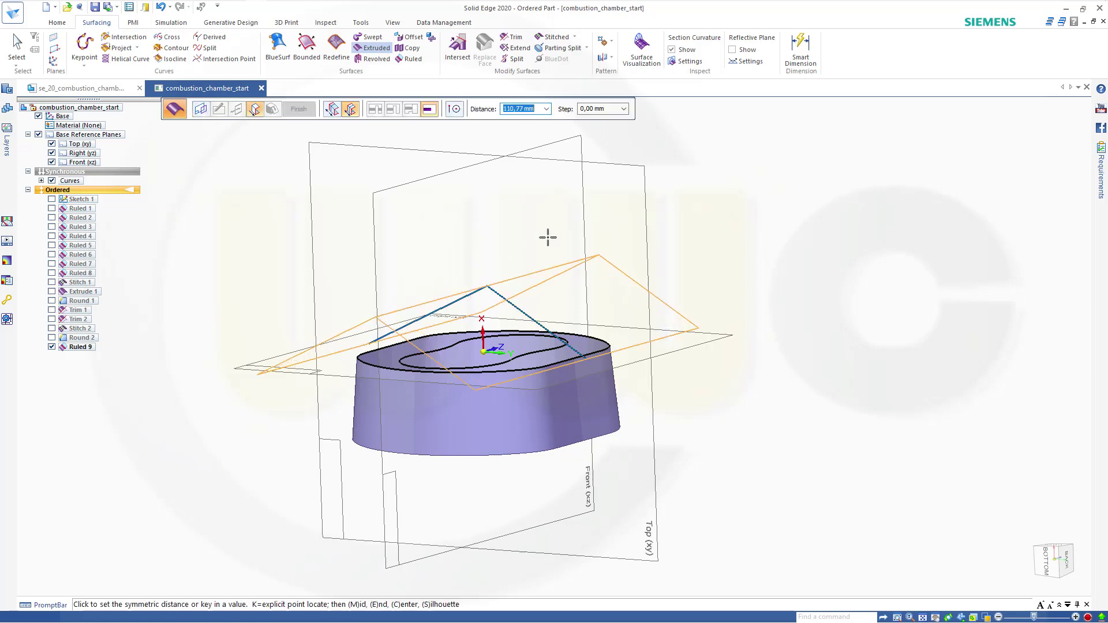
{"action": "type", "text": "100"}
{"action": "key", "text": "Return"}
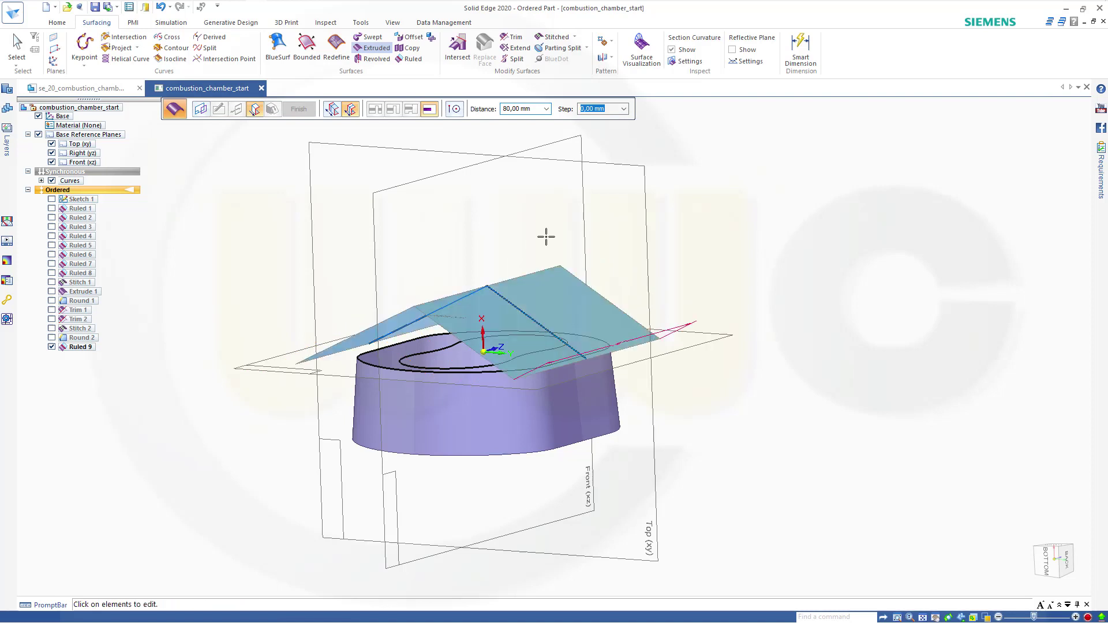
{"action": "left_click", "coordinate": [526, 199]}
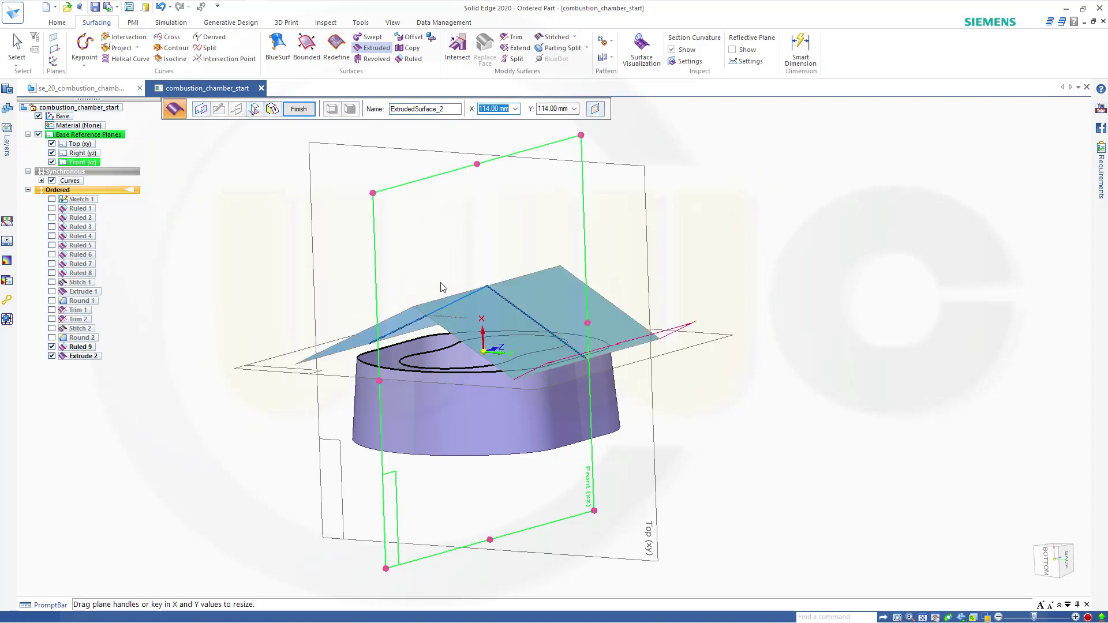
{"action": "left_click", "coordinate": [230, 296]}
{"action": "middle_click_drag", "start_coordinate": [235, 295], "coordinate": [220, 224]}
{"action": "left_click", "coordinate": [299, 110]}
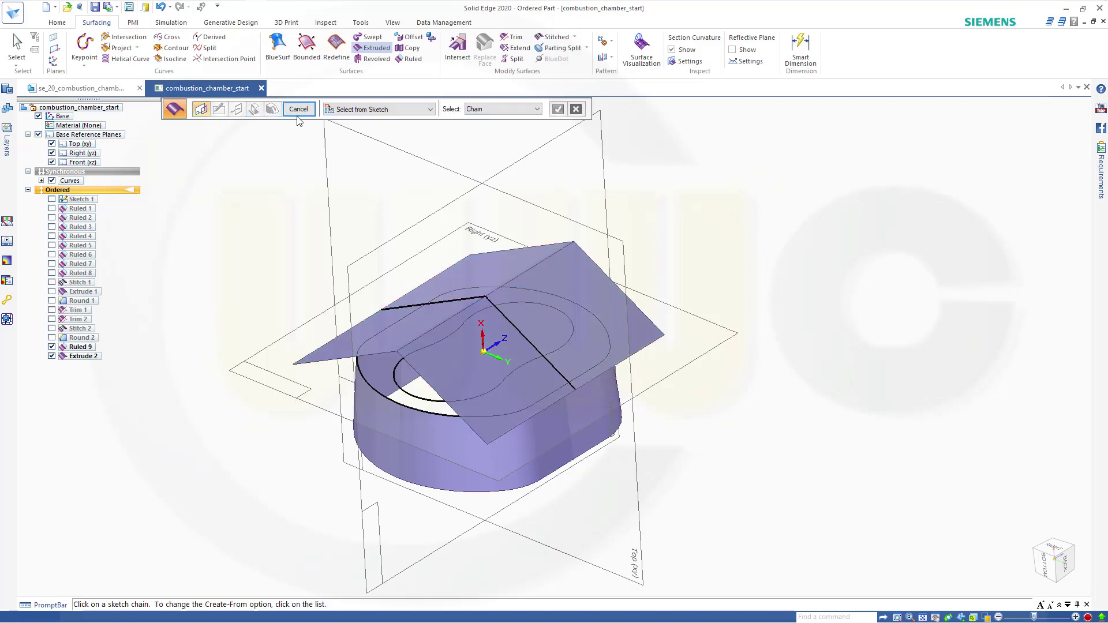
{"action": "key", "text": "Escape"}
{"action": "middle_click_drag", "start_coordinate": [303, 231], "coordinate": [307, 260]}
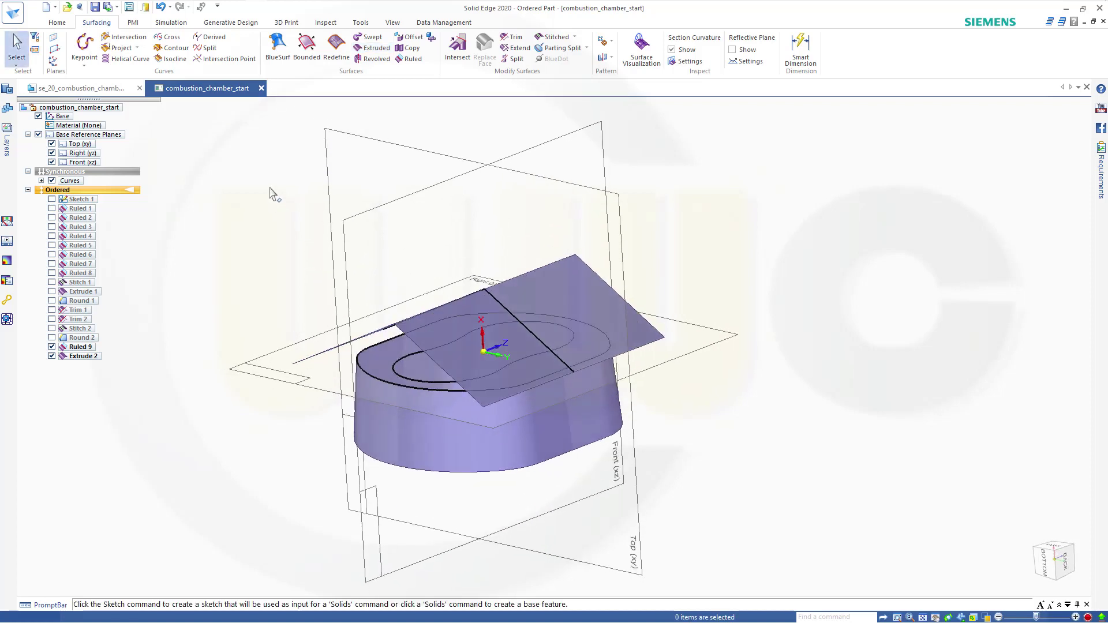
Step: Round the roof sheet's ridge edge chain with a 5 mm radius as Round 3
{"action": "left_click", "coordinate": [57, 22]}
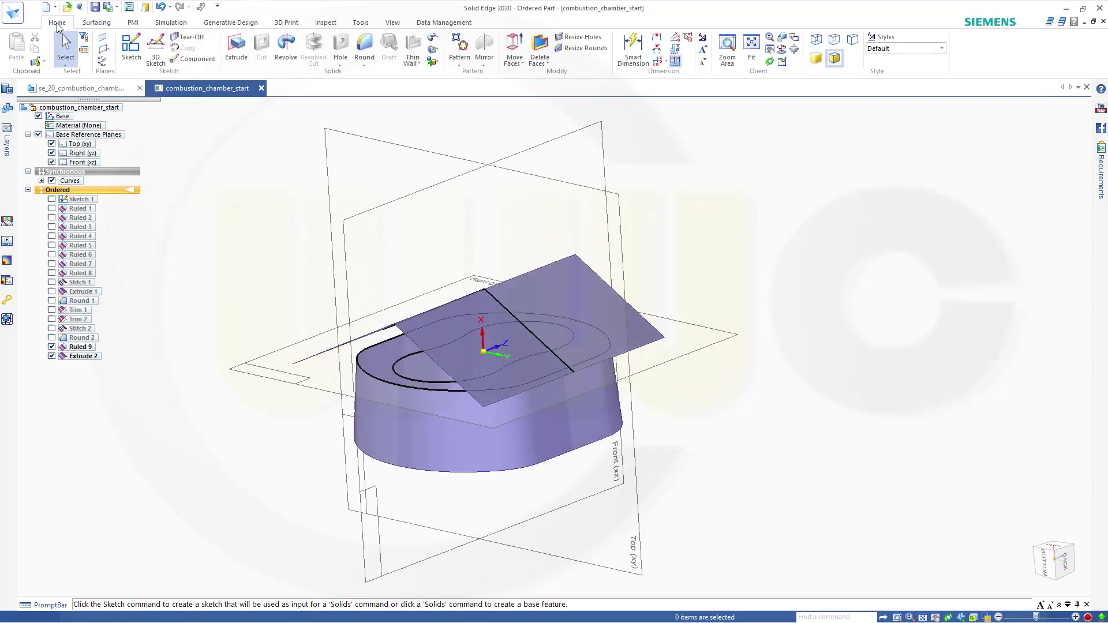
{"action": "left_click", "coordinate": [364, 47]}
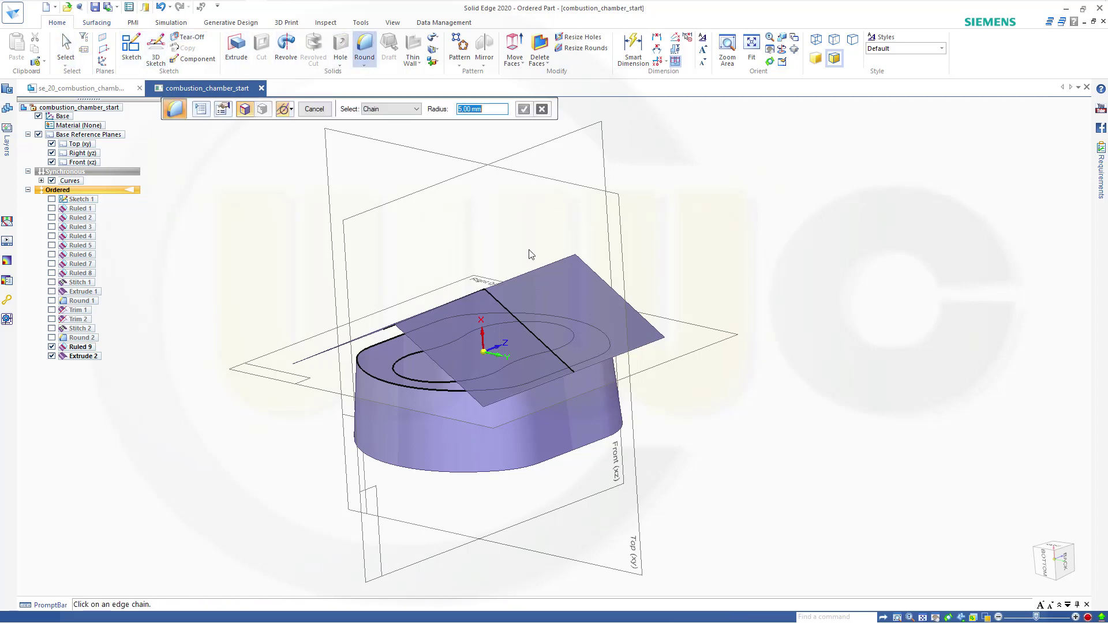
{"action": "left_click", "coordinate": [525, 274]}
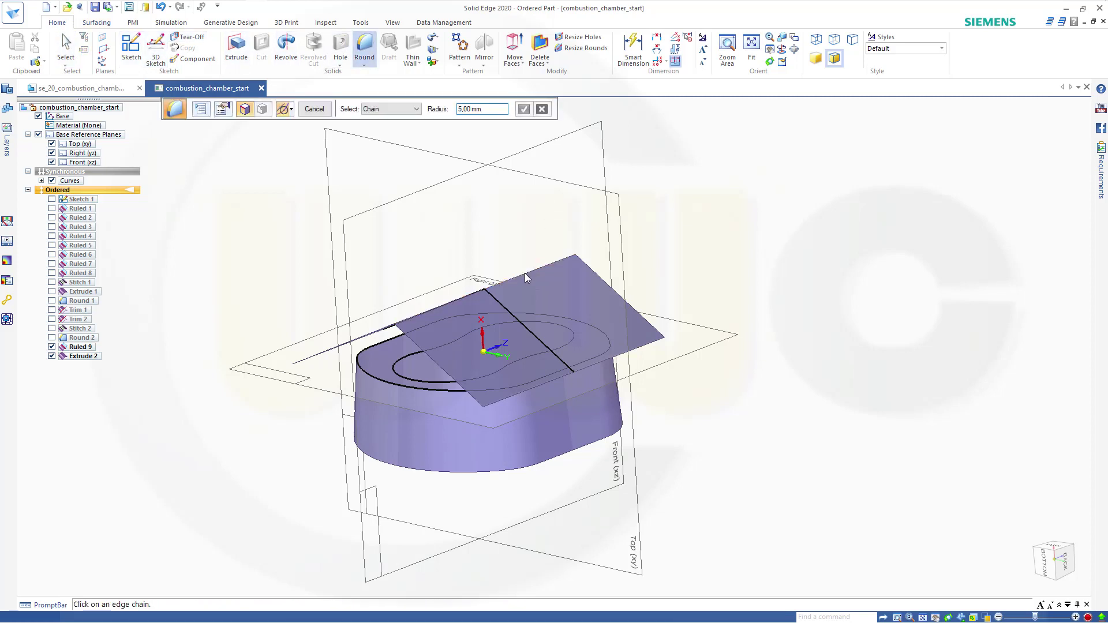
{"action": "left_click", "coordinate": [524, 111]}
{"action": "left_click", "coordinate": [314, 109]}
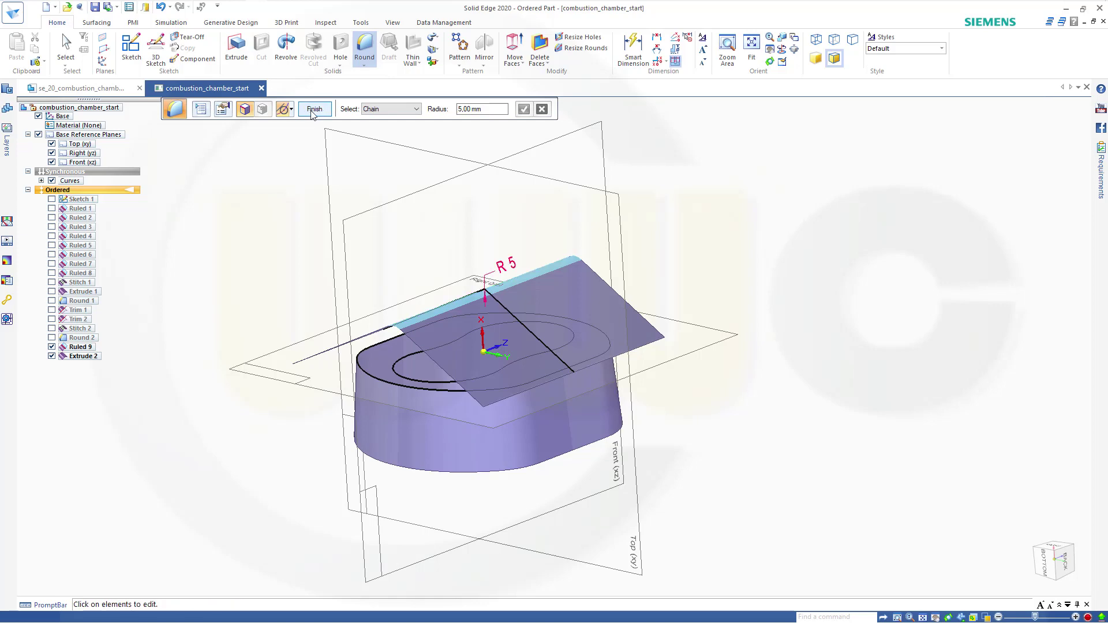
{"action": "left_click", "coordinate": [314, 110]}
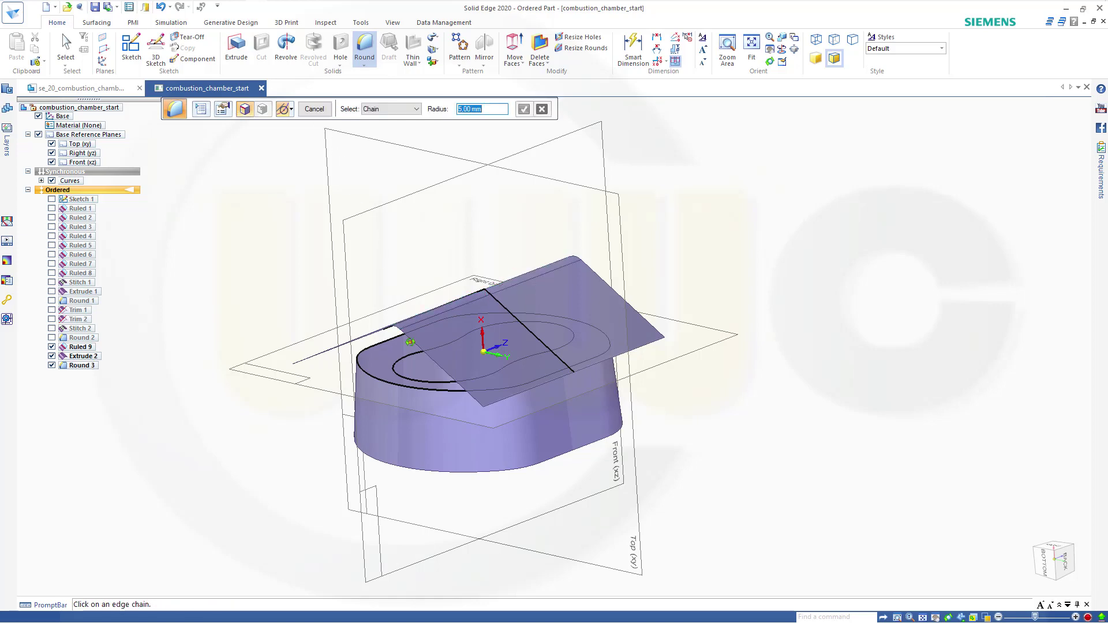
{"action": "middle_click_drag", "start_coordinate": [410, 341], "coordinate": [430, 428]}
{"action": "scroll", "coordinate": [430, 427], "scroll_direction": "down", "scroll_amount": 2}
{"action": "scroll", "coordinate": [430, 427], "scroll_direction": "up", "scroll_amount": 3}
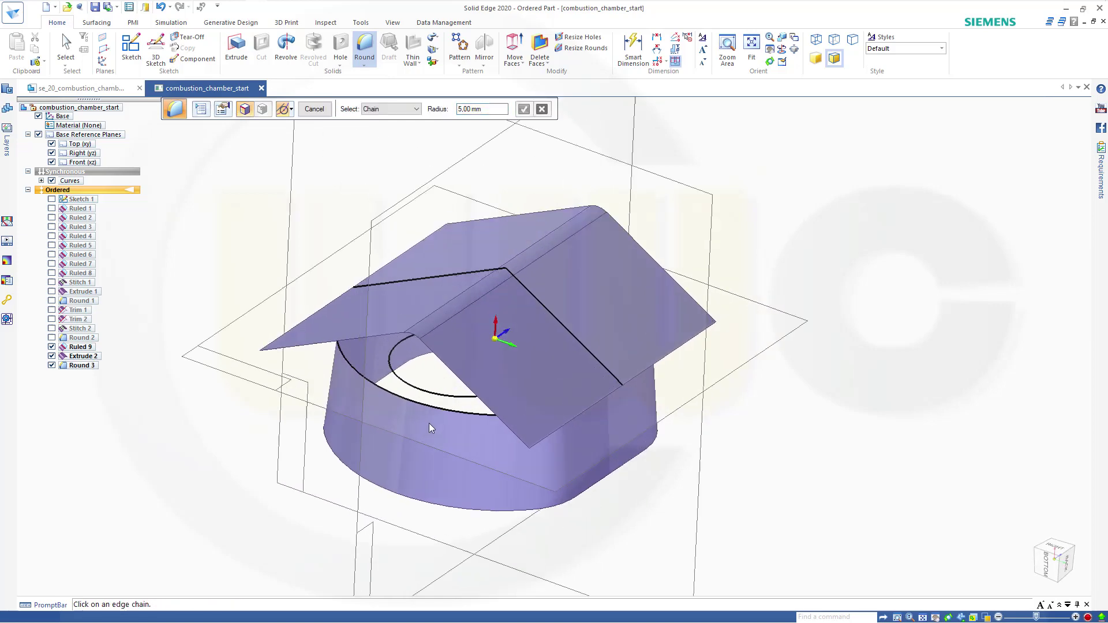
{"action": "scroll", "coordinate": [429, 427], "scroll_direction": "up", "scroll_amount": 1}
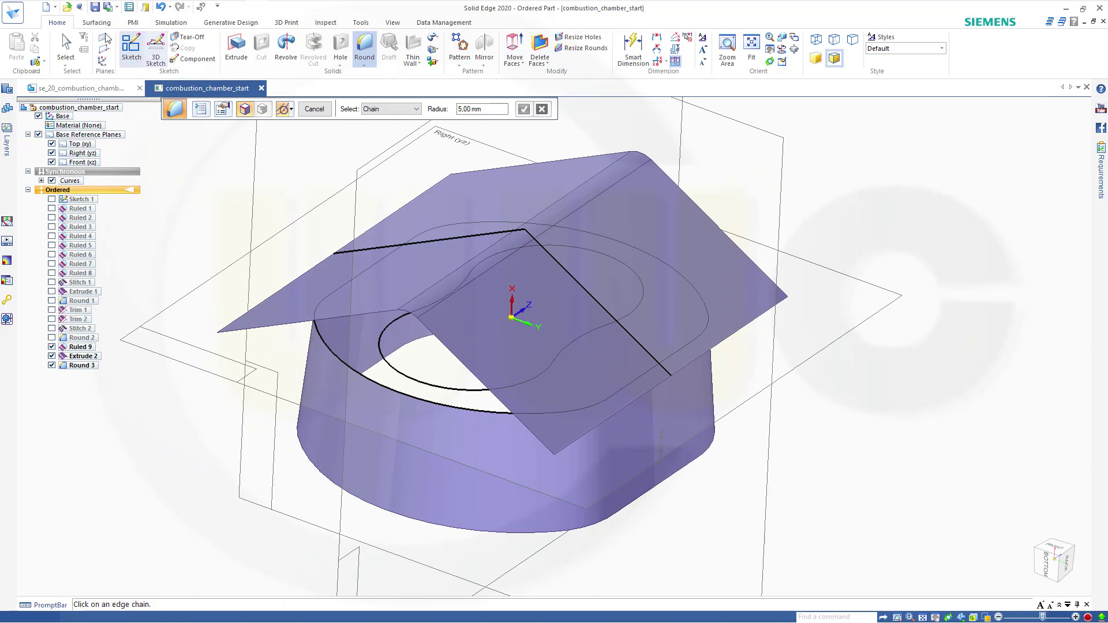
Step: Project the lobed sketch curve onto the roof surface along the Right-plane vector as Projection 1
{"action": "left_click", "coordinate": [95, 23]}
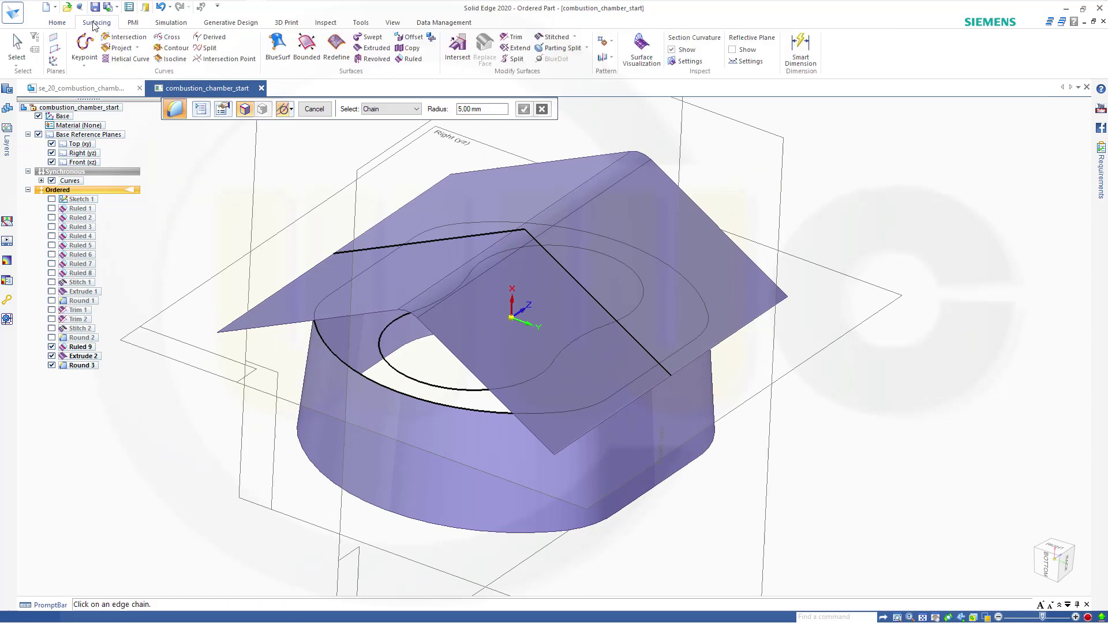
{"action": "left_click", "coordinate": [126, 51]}
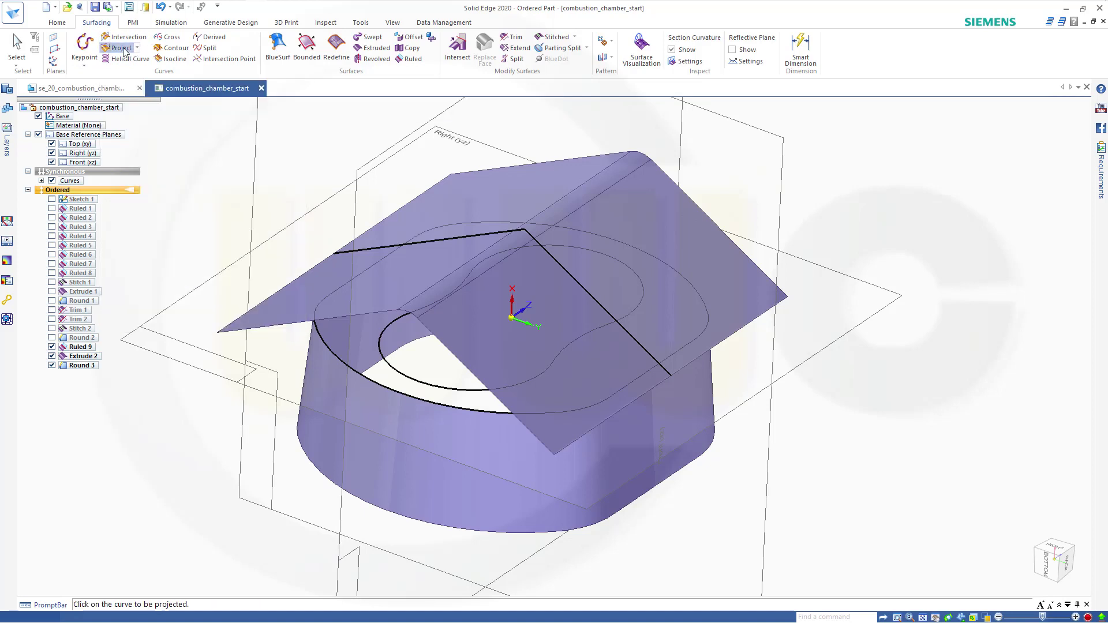
{"action": "left_click", "coordinate": [201, 110]}
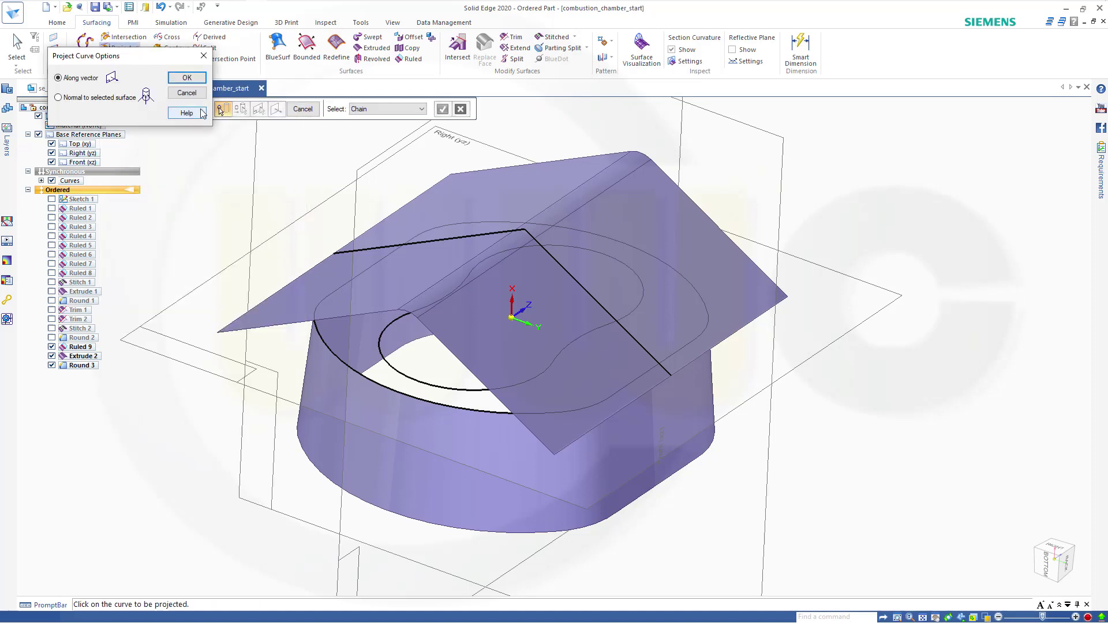
{"action": "left_click", "coordinate": [178, 77]}
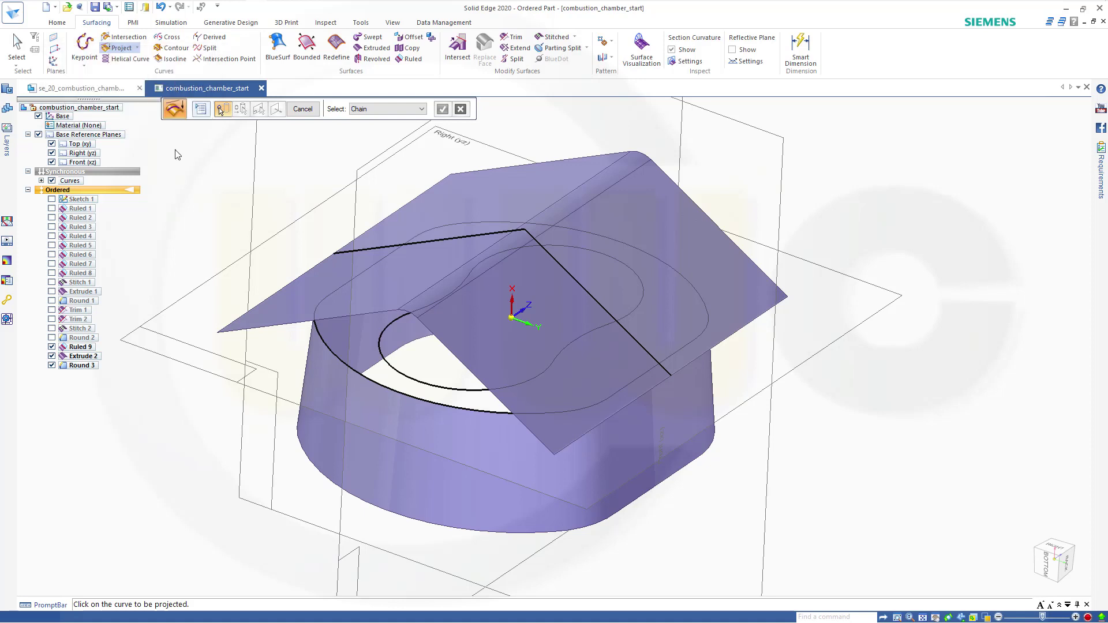
{"action": "left_click", "coordinate": [415, 384]}
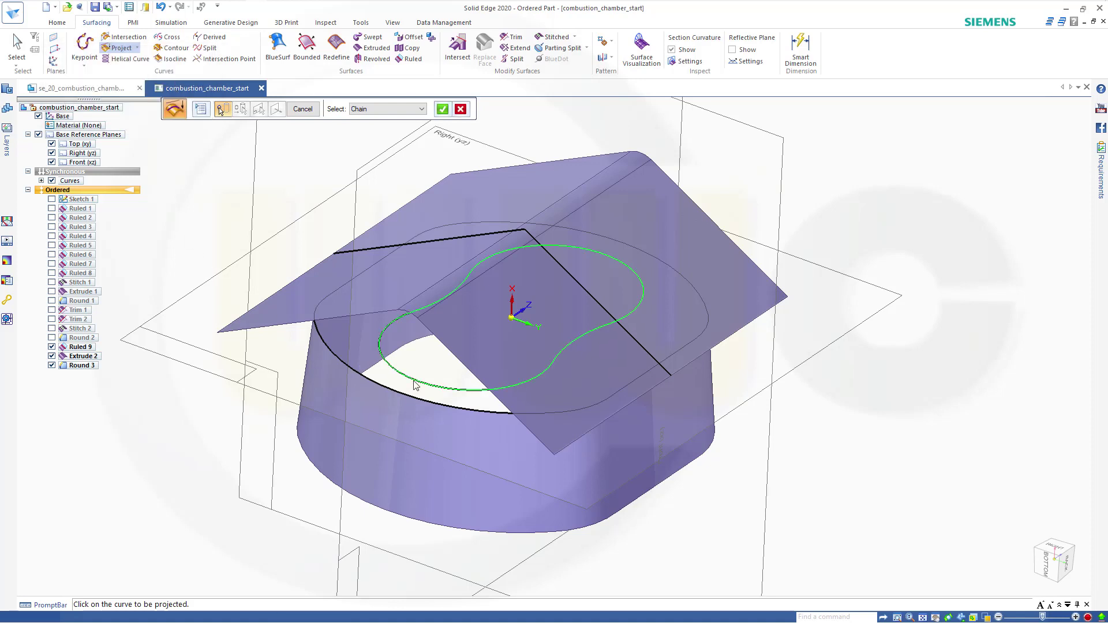
{"action": "left_click", "coordinate": [443, 109]}
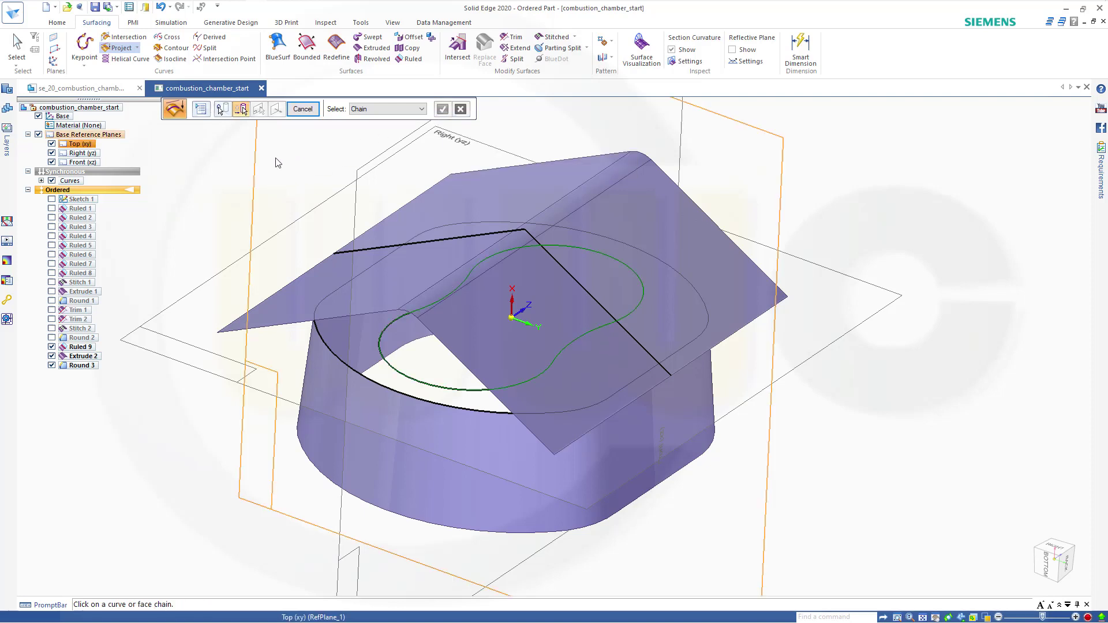
{"action": "left_click", "coordinate": [517, 192]}
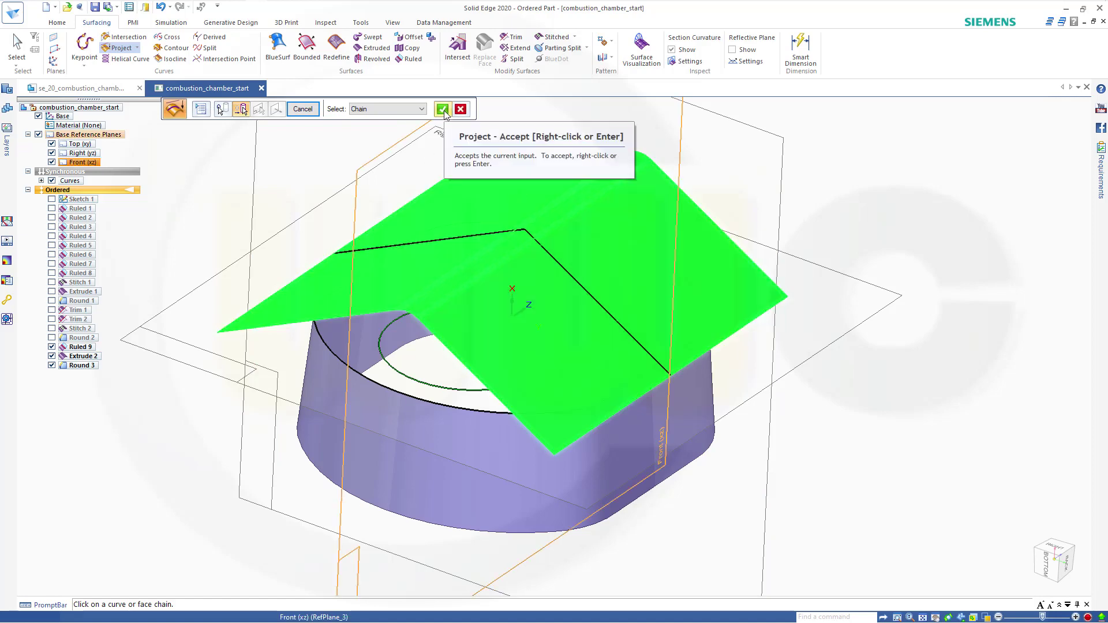
{"action": "left_click", "coordinate": [443, 110]}
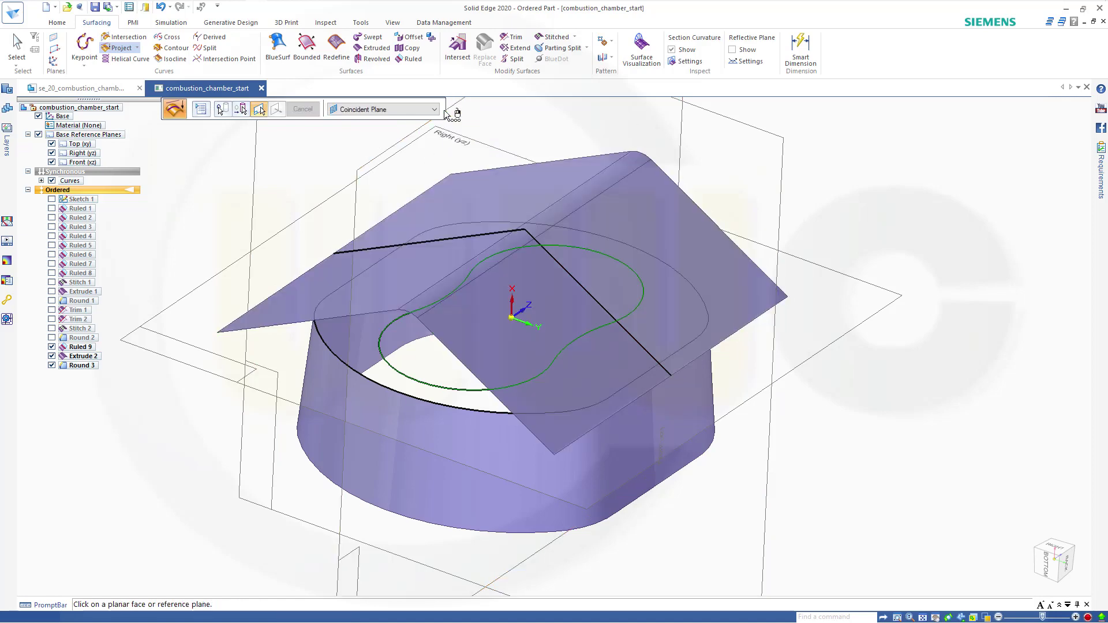
{"action": "left_click", "coordinate": [214, 281]}
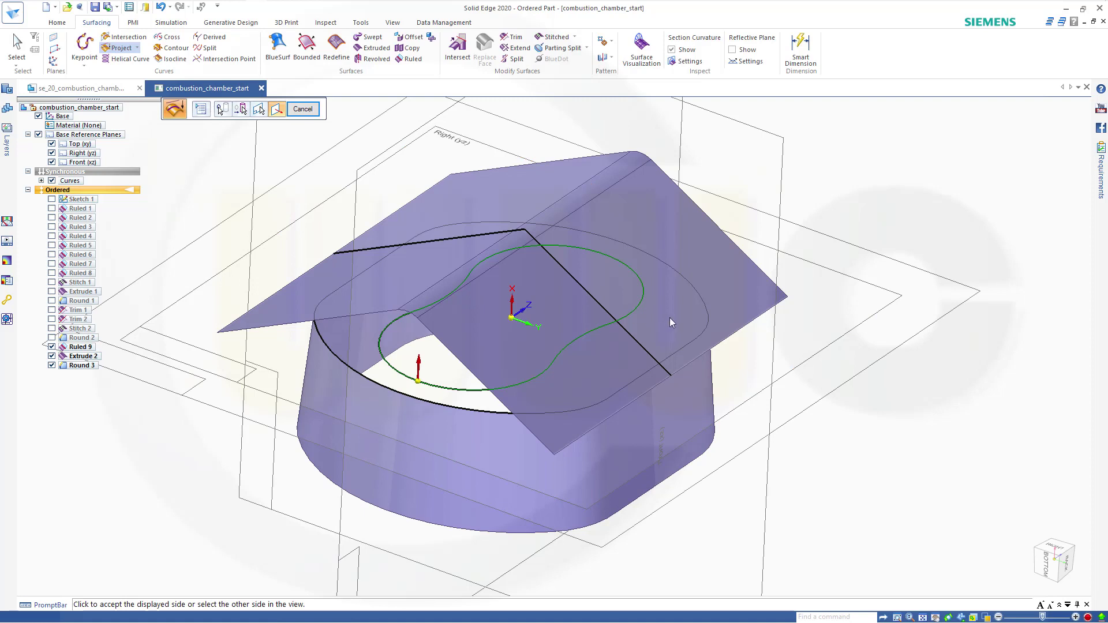
{"action": "left_click", "coordinate": [830, 141]}
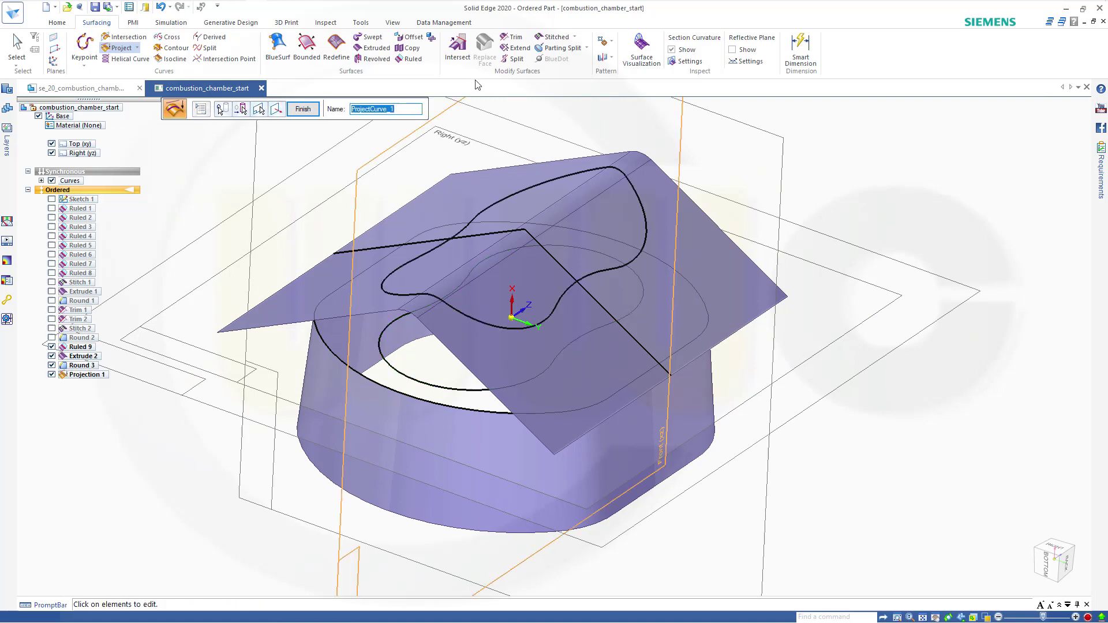
{"action": "left_click", "coordinate": [303, 109]}
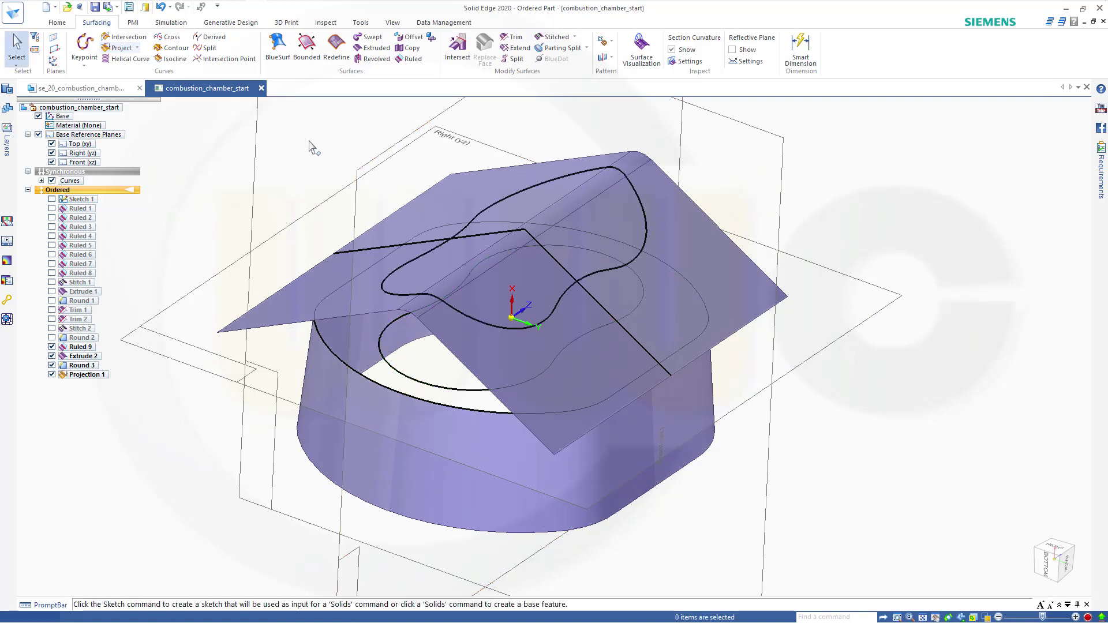
Step: Hide the base reference planes and the sketch curves
{"action": "scroll", "coordinate": [382, 251], "scroll_direction": "down", "scroll_amount": 2}
{"action": "middle_click_drag", "start_coordinate": [382, 251], "coordinate": [280, 217]}
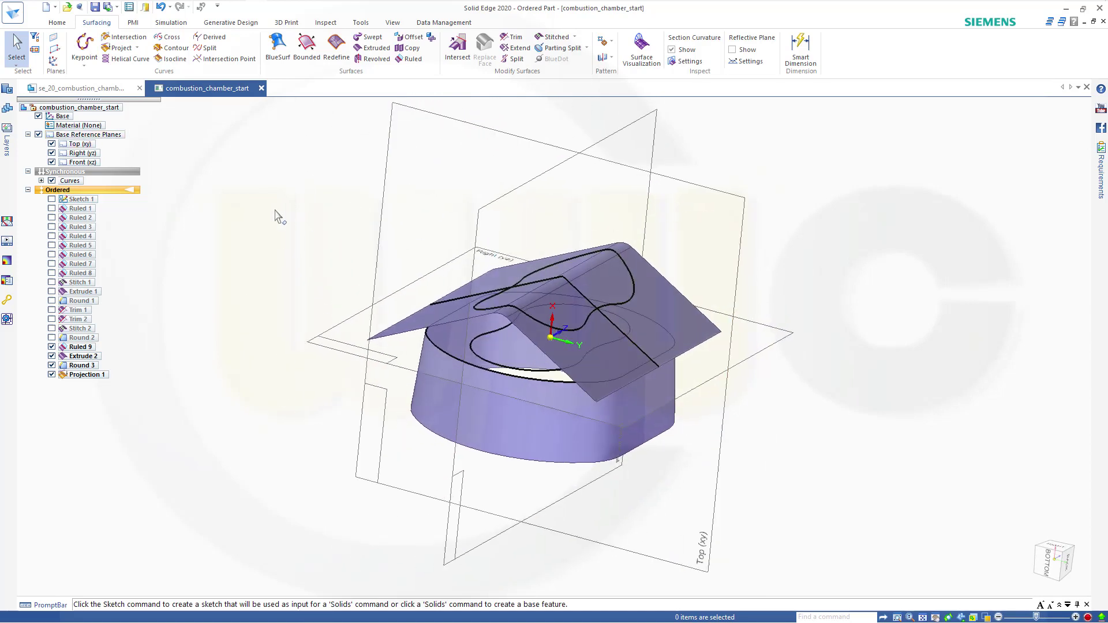
{"action": "left_click", "coordinate": [38, 134]}
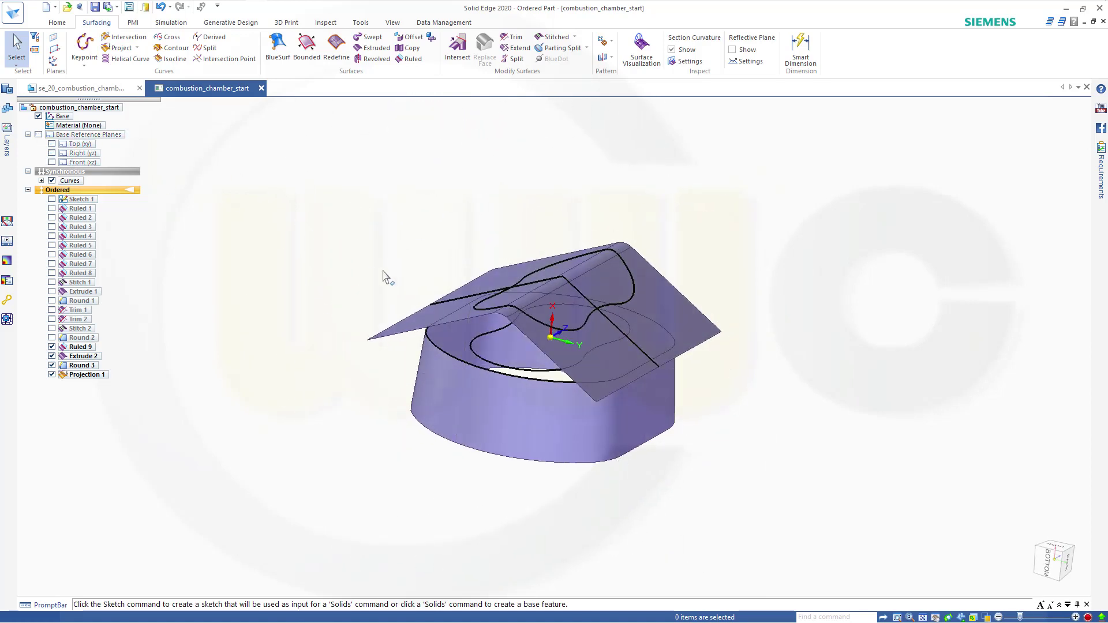
{"action": "scroll", "coordinate": [369, 237], "scroll_direction": "up", "scroll_amount": 2}
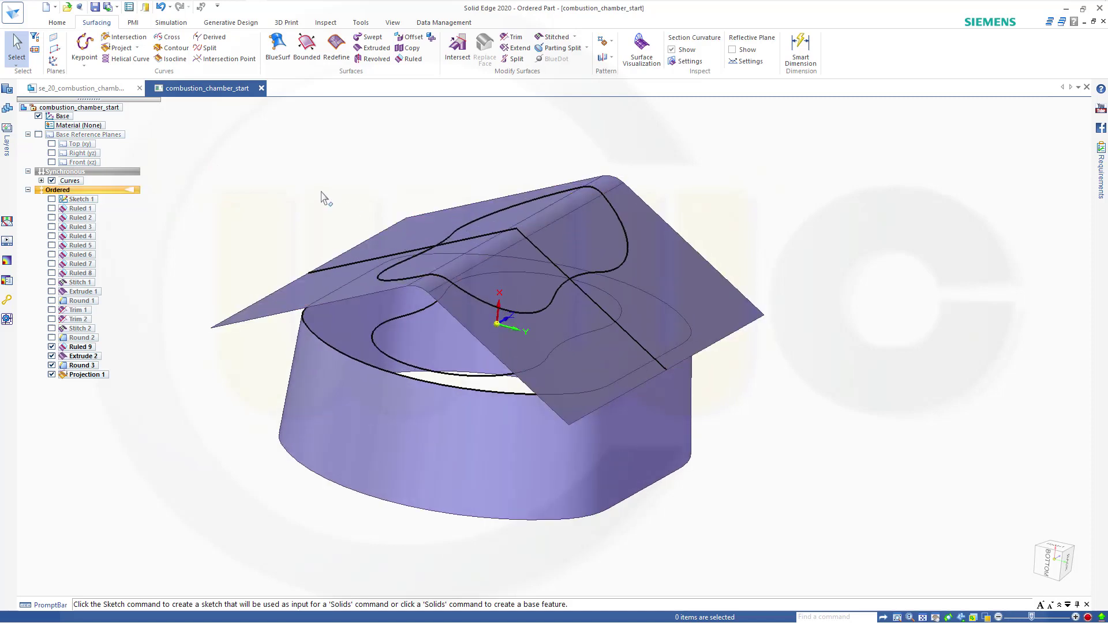
{"action": "left_click", "coordinate": [52, 181]}
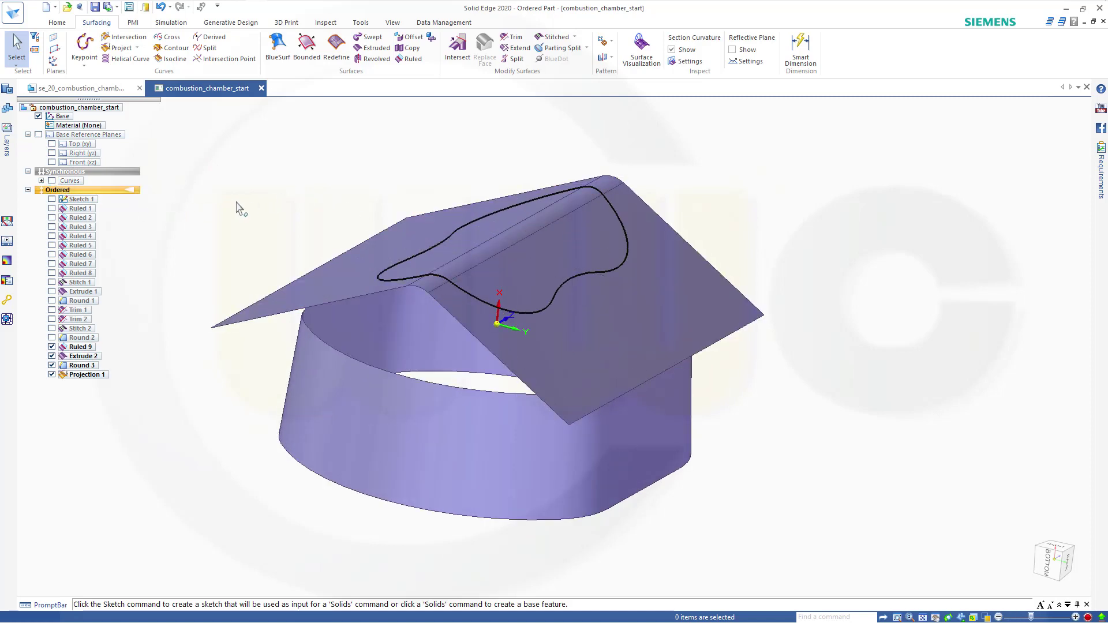
Step: Trim the roof with the Projection 1 chain, removing the outer region, to create Trim 3
{"action": "left_click", "coordinate": [513, 37]}
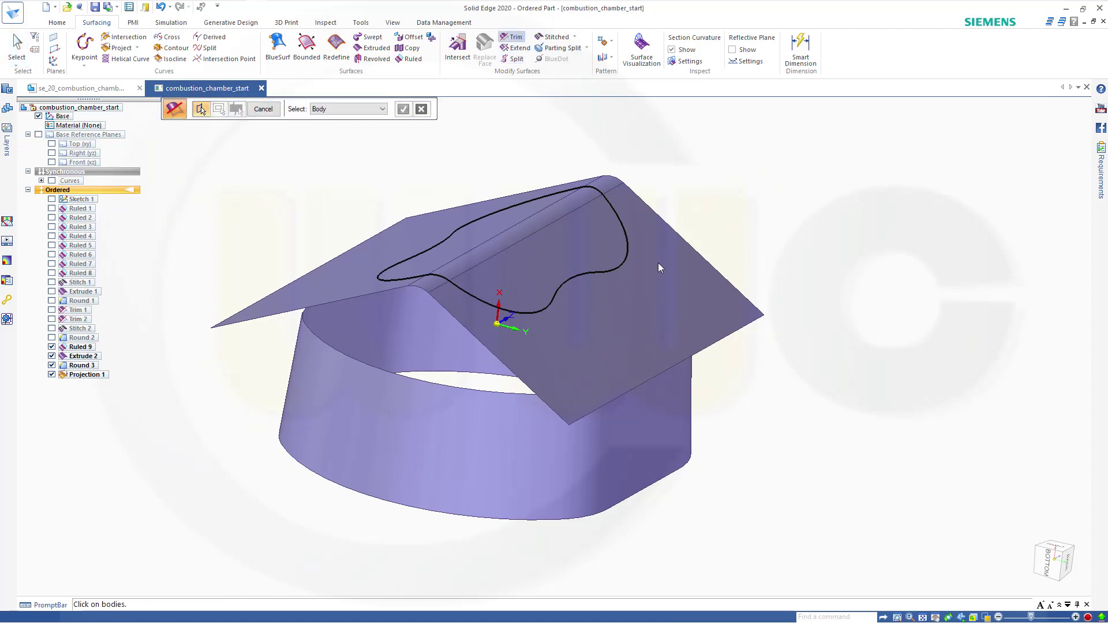
{"action": "left_click", "coordinate": [638, 289]}
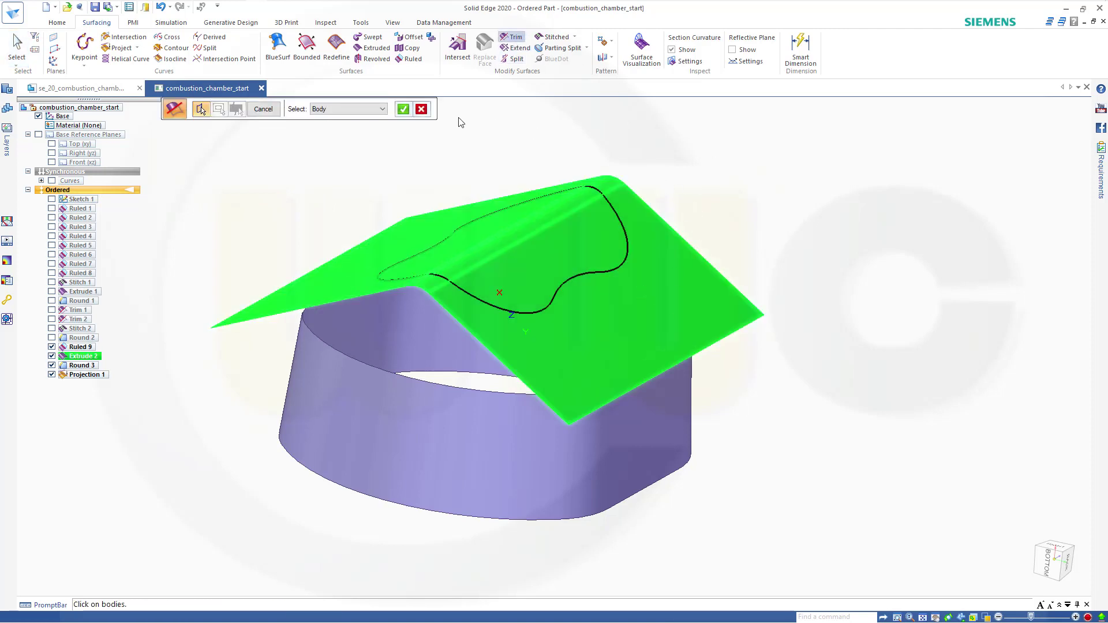
{"action": "left_click", "coordinate": [403, 109]}
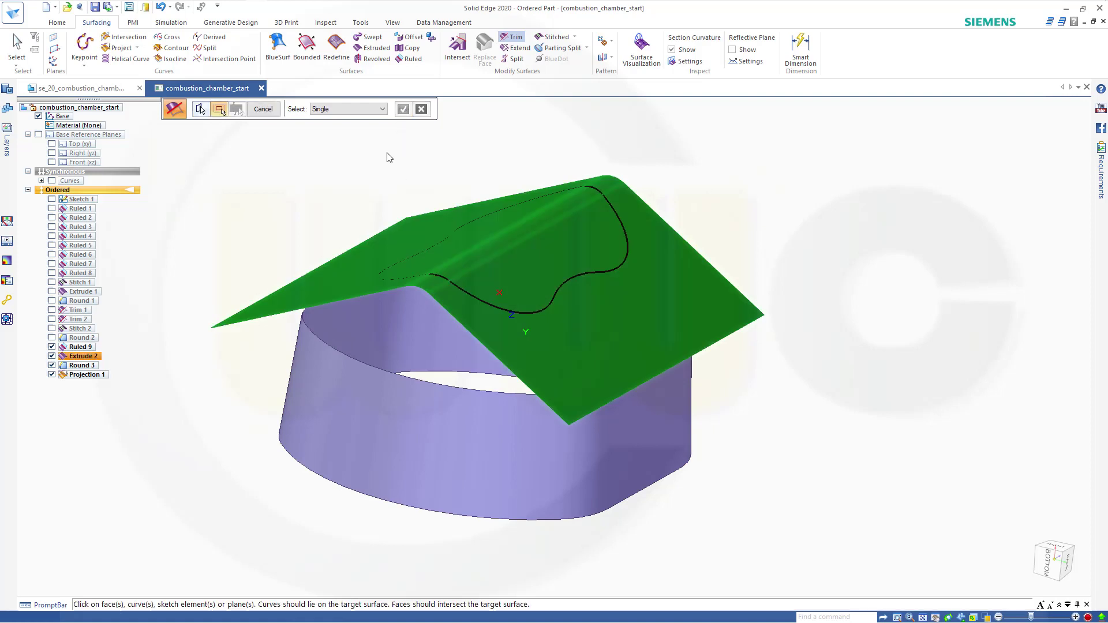
{"action": "left_click", "coordinate": [382, 110]}
{"action": "left_click", "coordinate": [352, 127]}
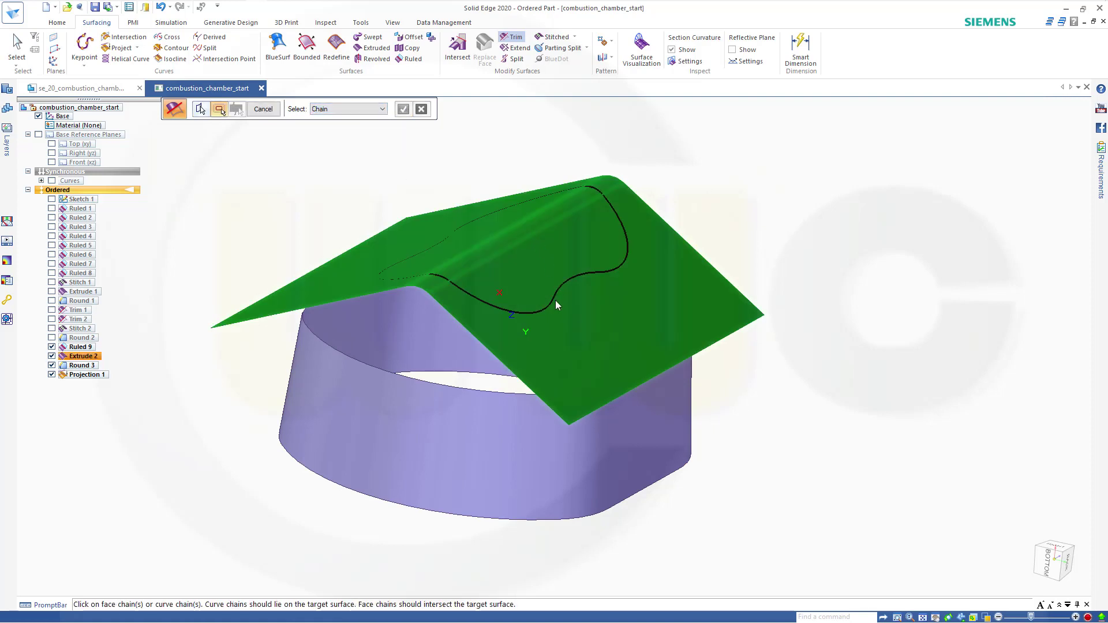
{"action": "left_click", "coordinate": [555, 300]}
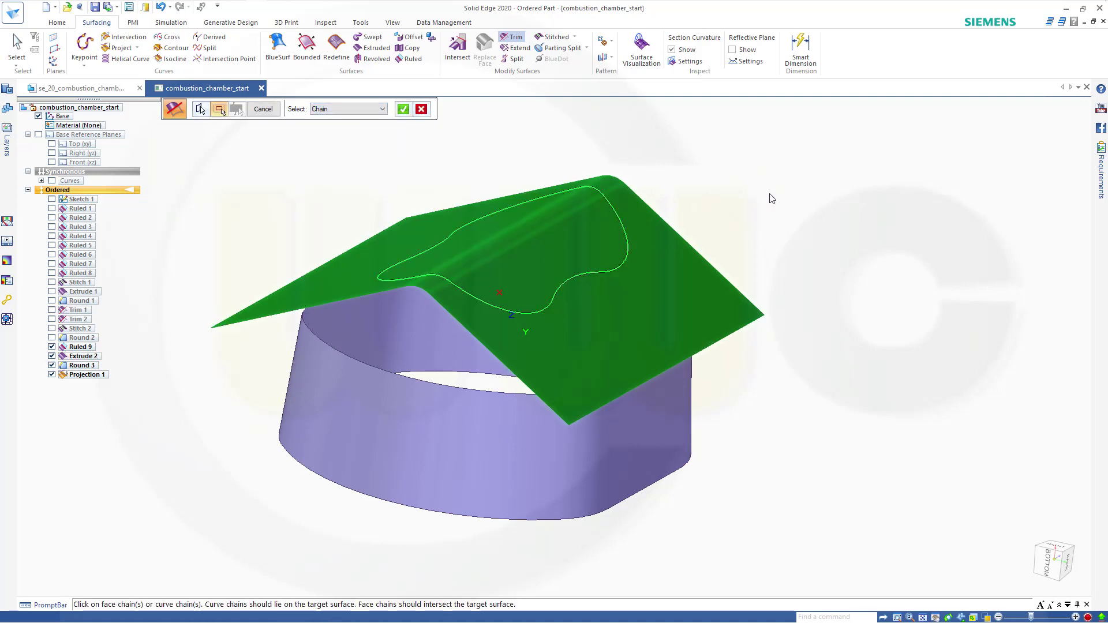
{"action": "left_click", "coordinate": [403, 109]}
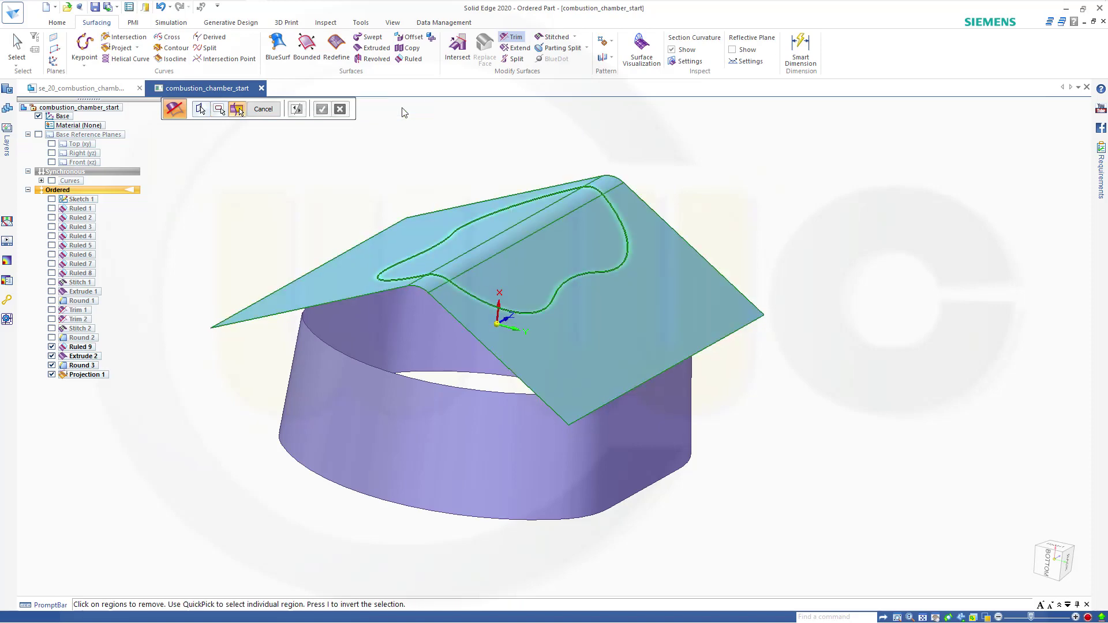
{"action": "left_click", "coordinate": [656, 297]}
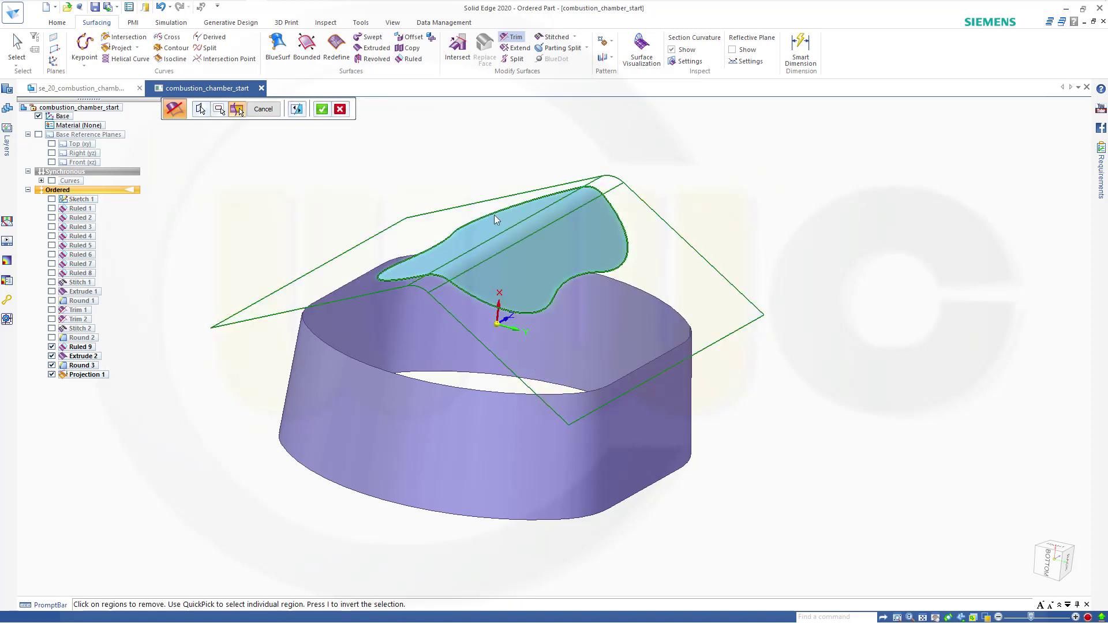
{"action": "left_click", "coordinate": [322, 110]}
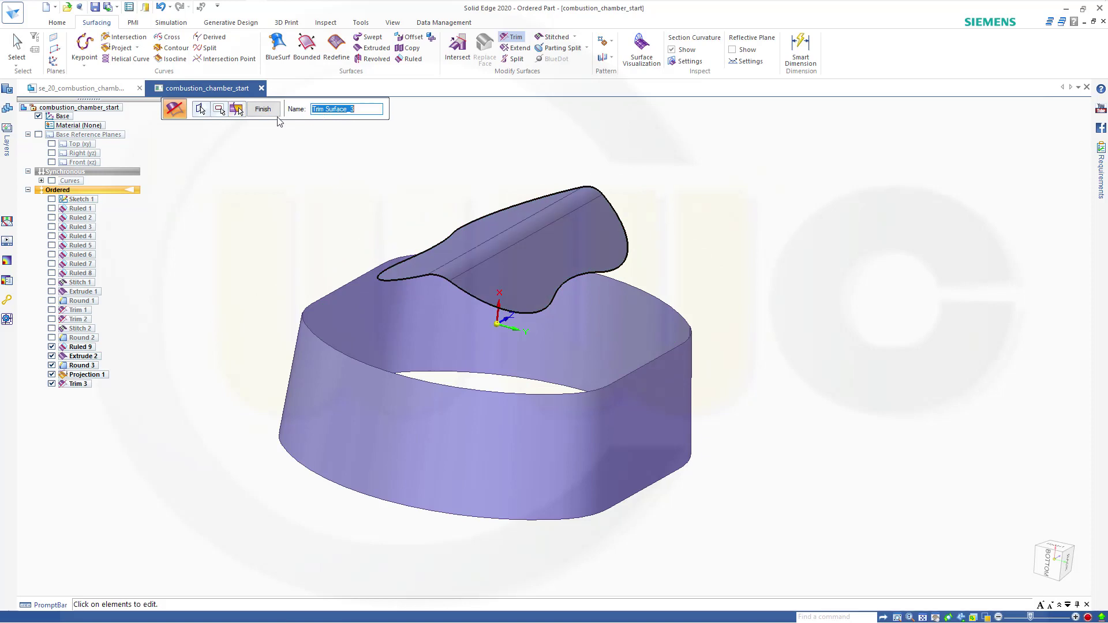
{"action": "left_click", "coordinate": [262, 110]}
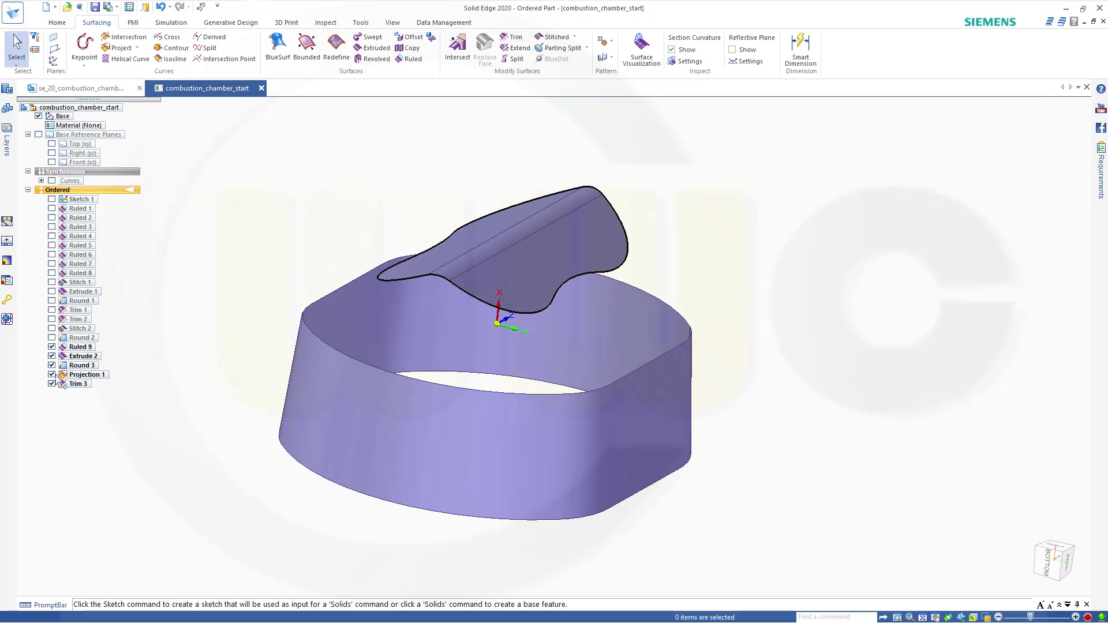
Step: Hide Projection 1 and start the BlueSurf command
{"action": "left_click", "coordinate": [51, 374]}
{"action": "middle_click_drag", "start_coordinate": [243, 289], "coordinate": [356, 275]}
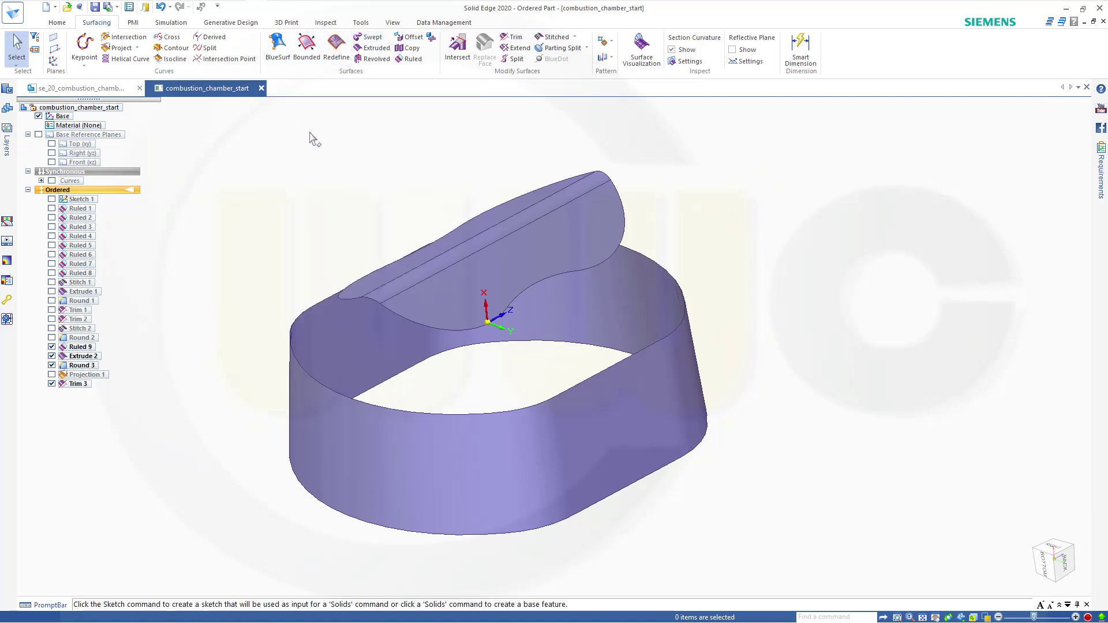
{"action": "left_click", "coordinate": [277, 48]}
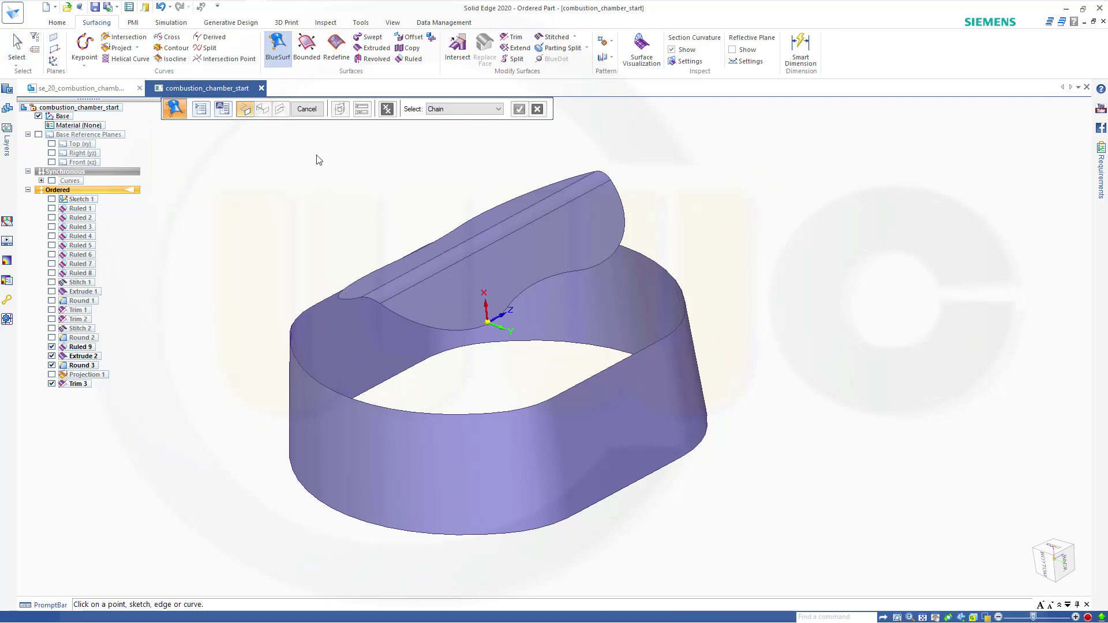
Step: Pick the Ruled 9 wall top edge and the Trim 3 roof edge as BlueSurf sections
{"action": "left_click", "coordinate": [552, 405]}
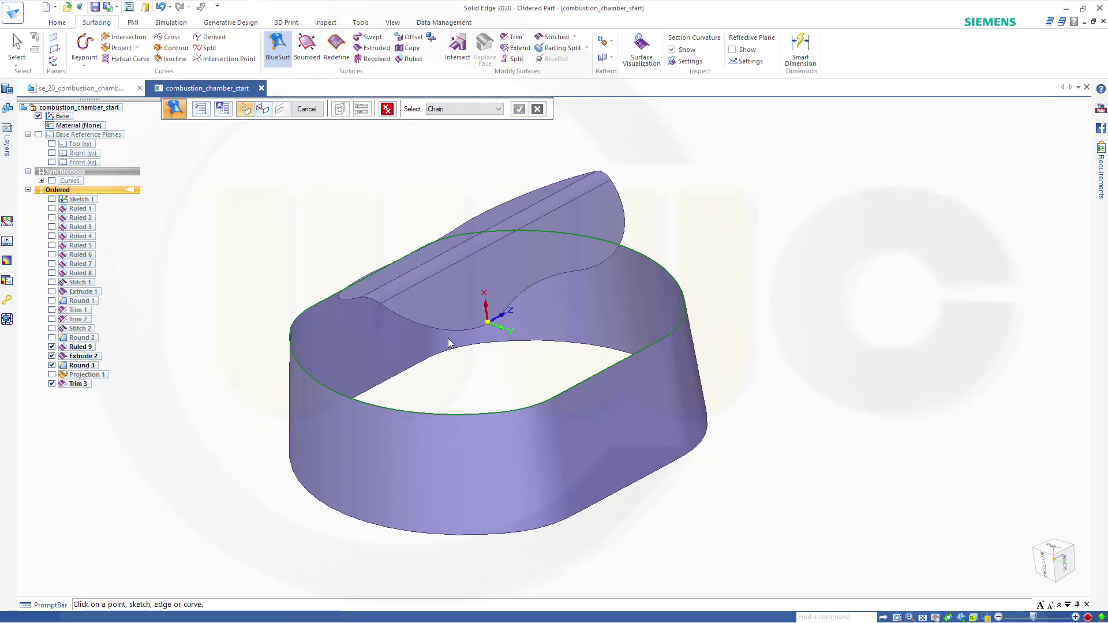
{"action": "middle_click_drag", "start_coordinate": [449, 343], "coordinate": [527, 354]}
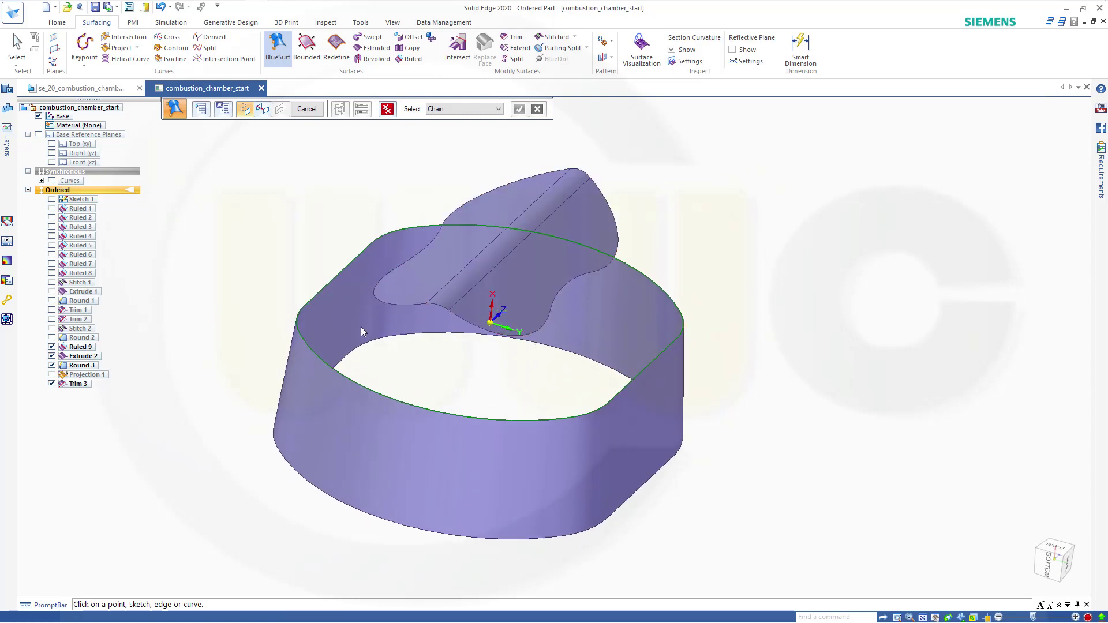
{"action": "middle_click_drag", "start_coordinate": [361, 327], "coordinate": [436, 312]}
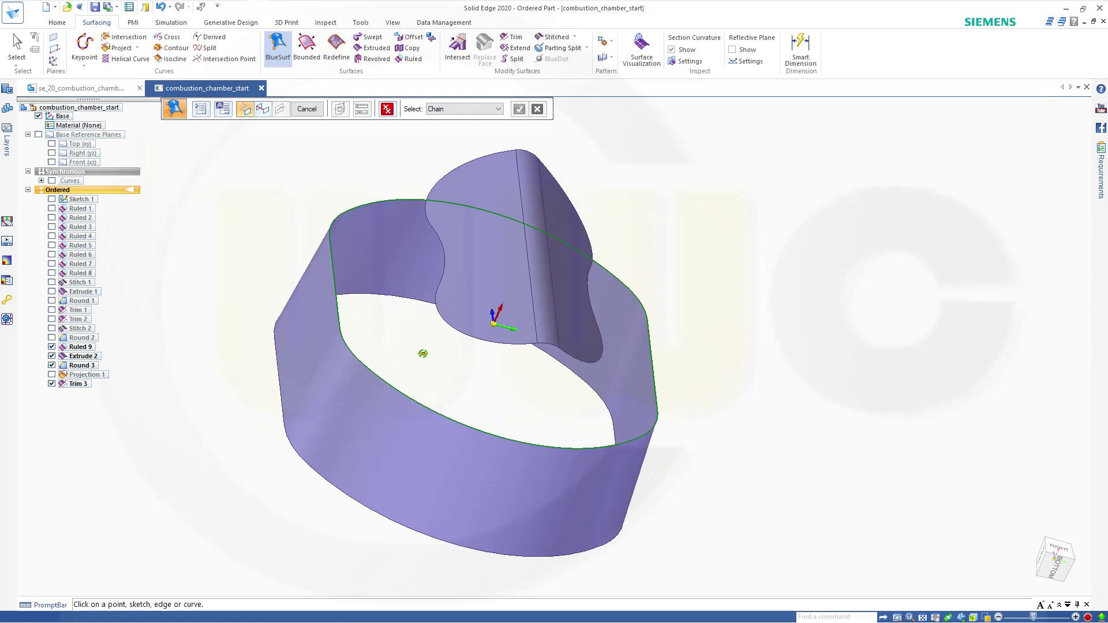
{"action": "left_click", "coordinate": [437, 304]}
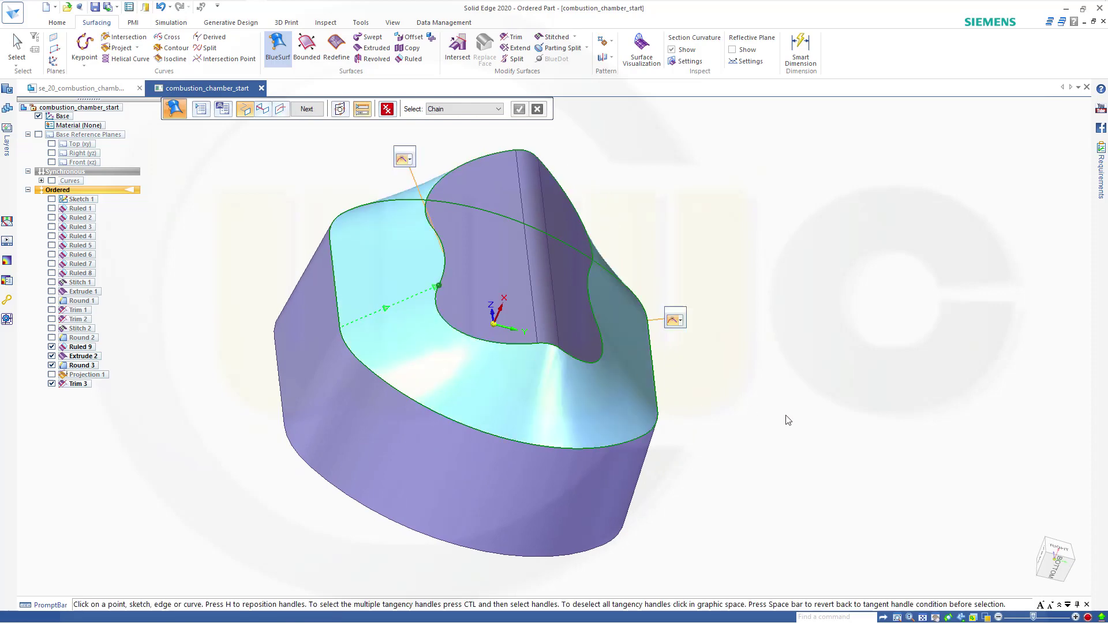
{"action": "middle_click_drag", "start_coordinate": [782, 414], "coordinate": [854, 371]}
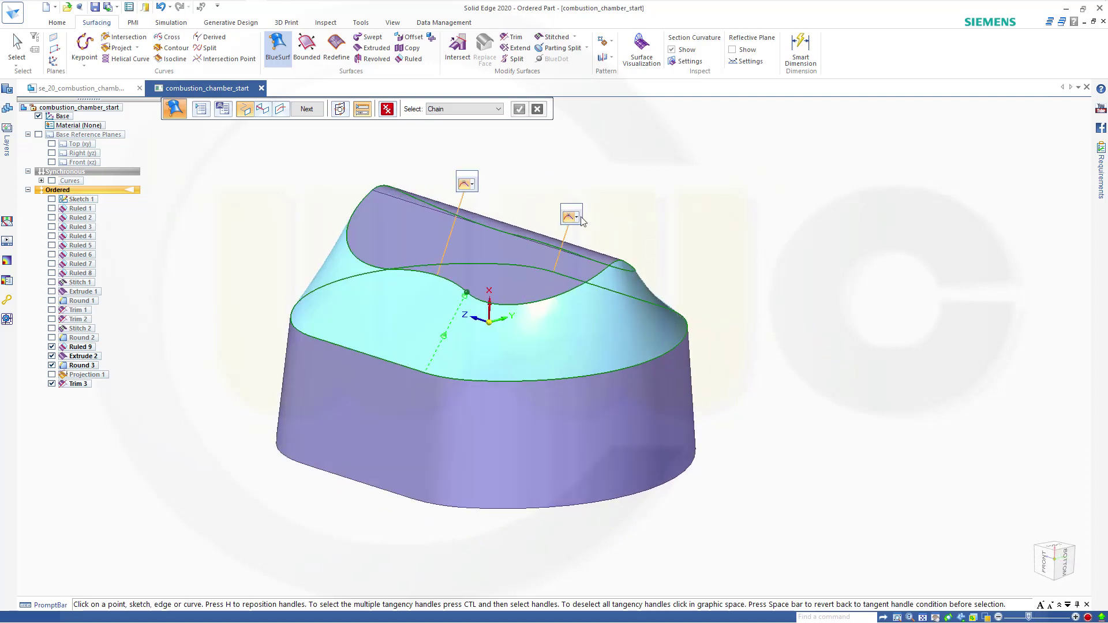
Step: Set both BlueSurf section ends, at the wall and the roof, to Tangent Continuous
{"action": "left_click", "coordinate": [579, 220]}
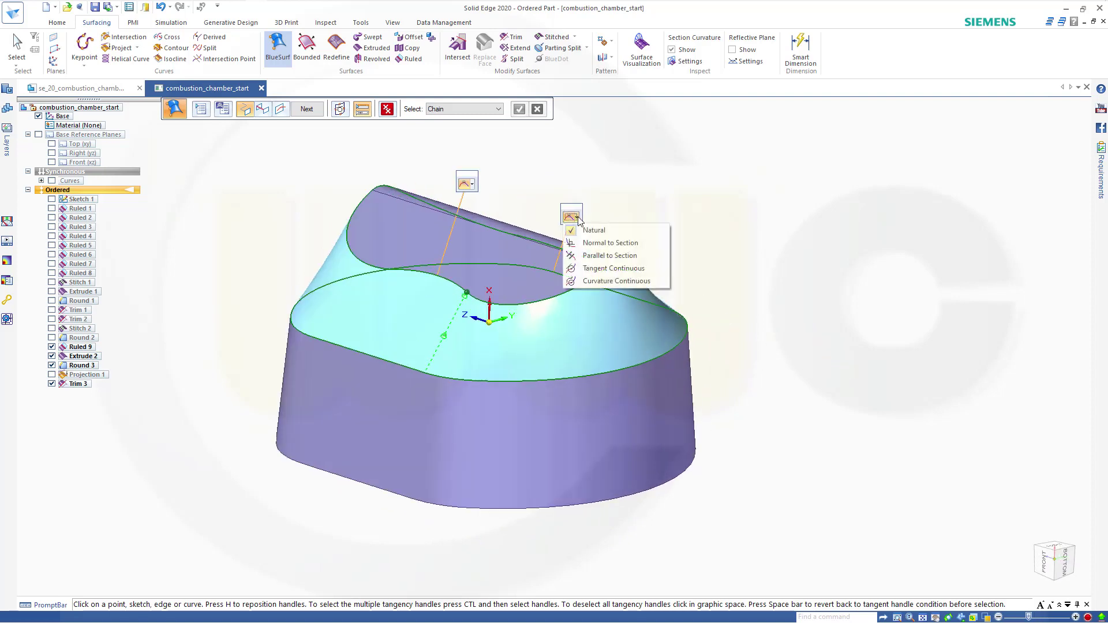
{"action": "left_click", "coordinate": [585, 272]}
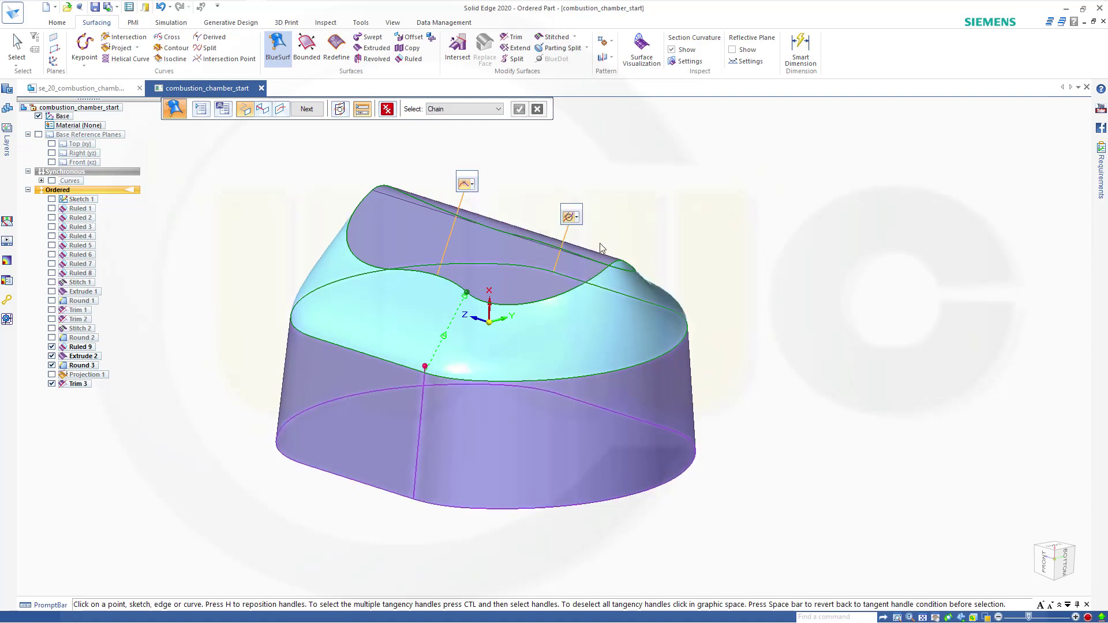
{"action": "left_click", "coordinate": [475, 186]}
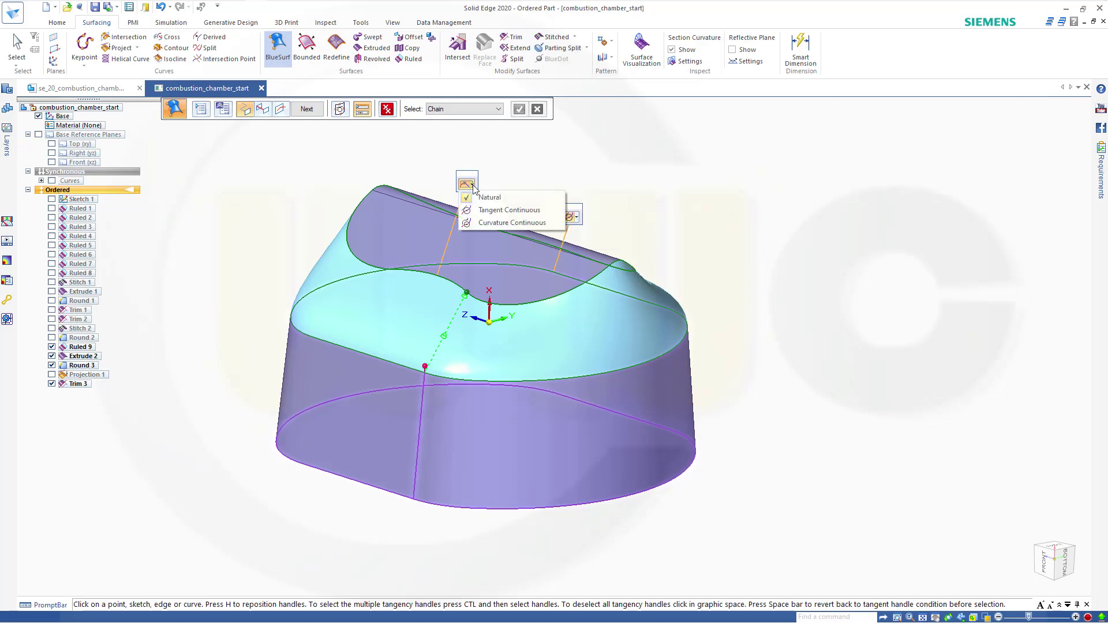
{"action": "left_click", "coordinate": [502, 210]}
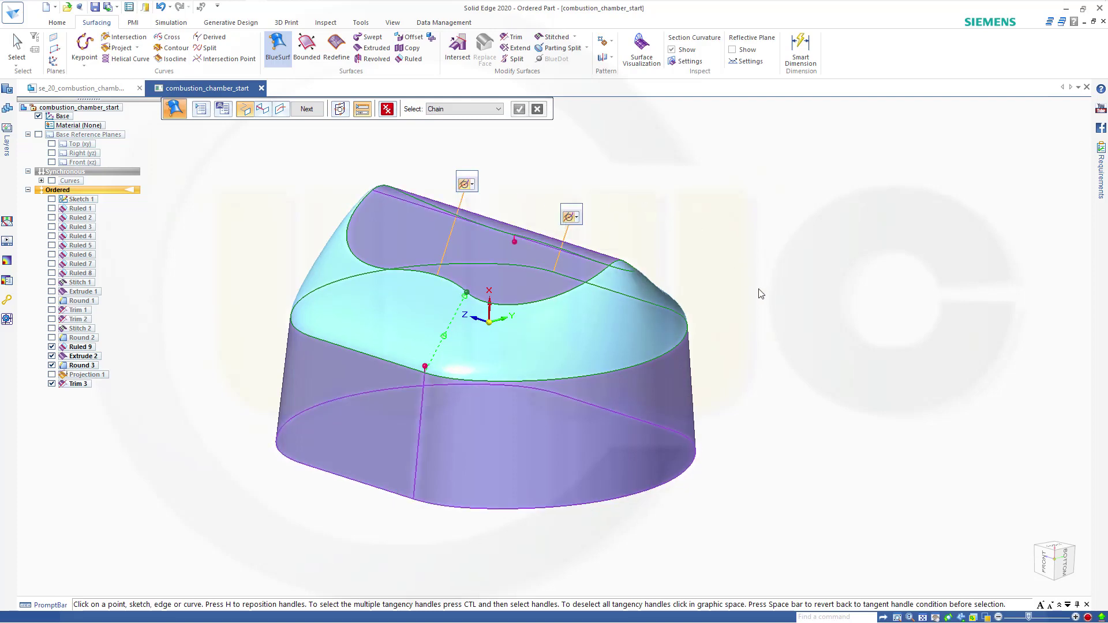
{"action": "middle_click_drag", "start_coordinate": [761, 294], "coordinate": [623, 248]}
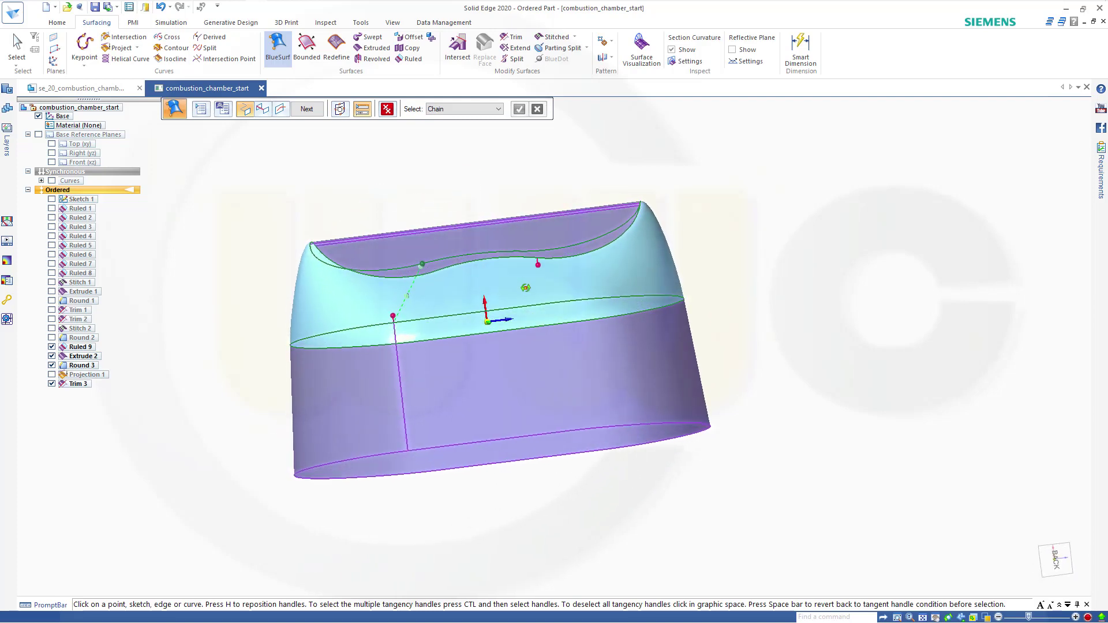
Step: Set one BlueSurf section's tangency magnitude to about 1.883, checking the blend bulge from several angles
{"action": "middle_click_drag", "start_coordinate": [525, 287], "coordinate": [904, 330]}
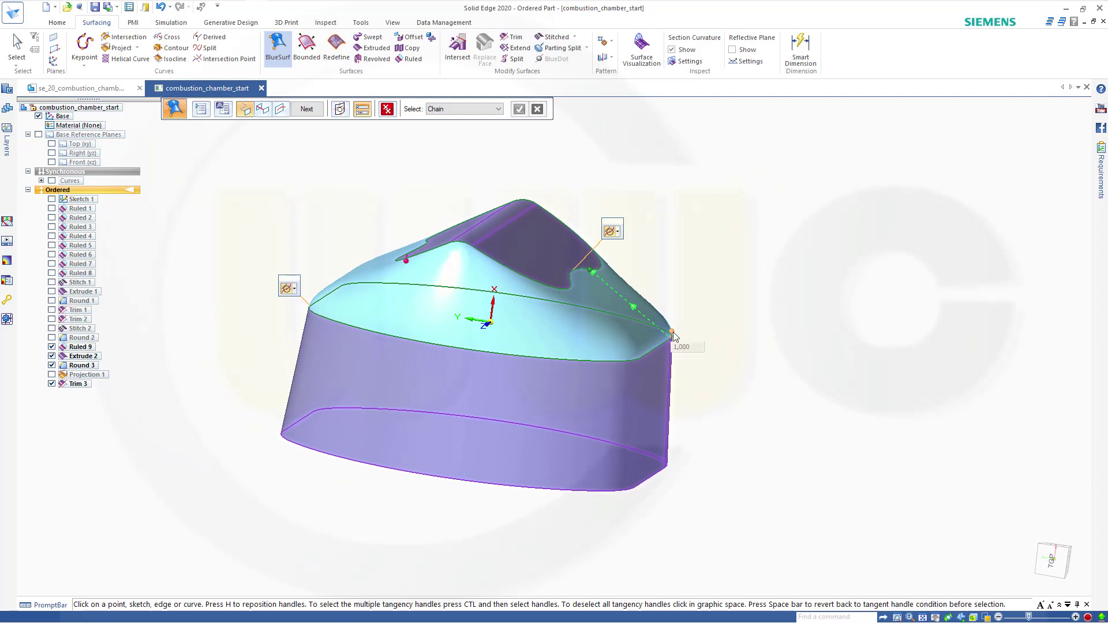
{"action": "left_click_drag", "start_coordinate": [674, 336], "coordinate": [674, 329]}
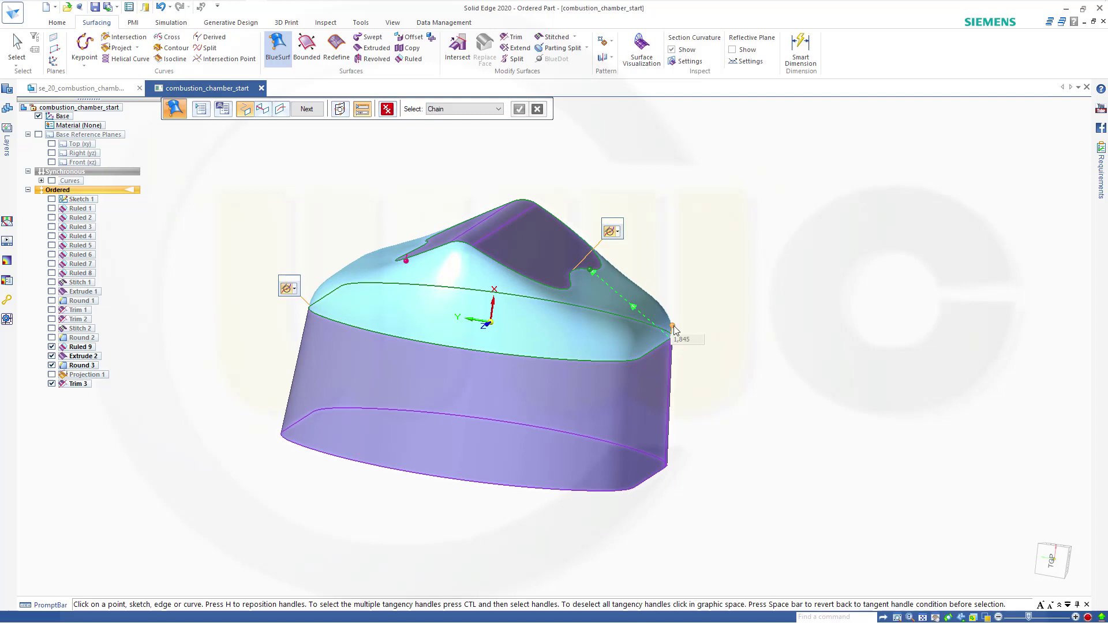
{"action": "left_click_drag", "start_coordinate": [674, 331], "coordinate": [674, 334]}
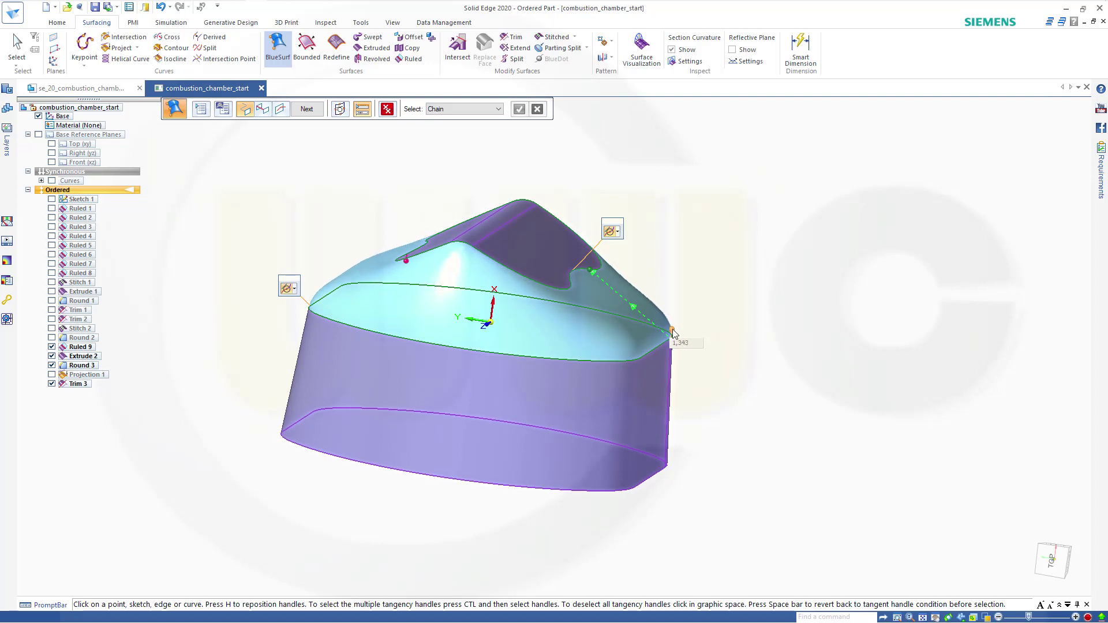
{"action": "mouse_move", "coordinate": [714, 290]}
{"action": "middle_mouse_down"}
{"action": "mouse_move", "coordinate": [685, 250]}
{"action": "mouse_move", "coordinate": [700, 267]}
{"action": "mouse_move", "coordinate": [580, 260]}
{"action": "middle_mouse_up"}
{"action": "middle_click_drag", "start_coordinate": [362, 319], "coordinate": [379, 322]}
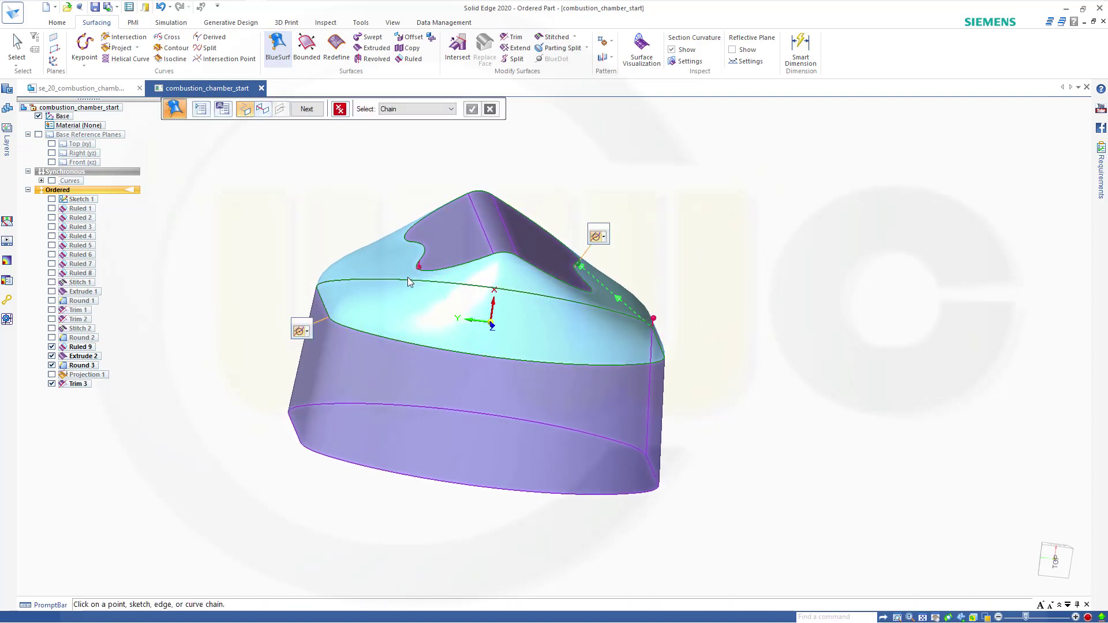
{"action": "middle_click_drag", "start_coordinate": [407, 277], "coordinate": [447, 317]}
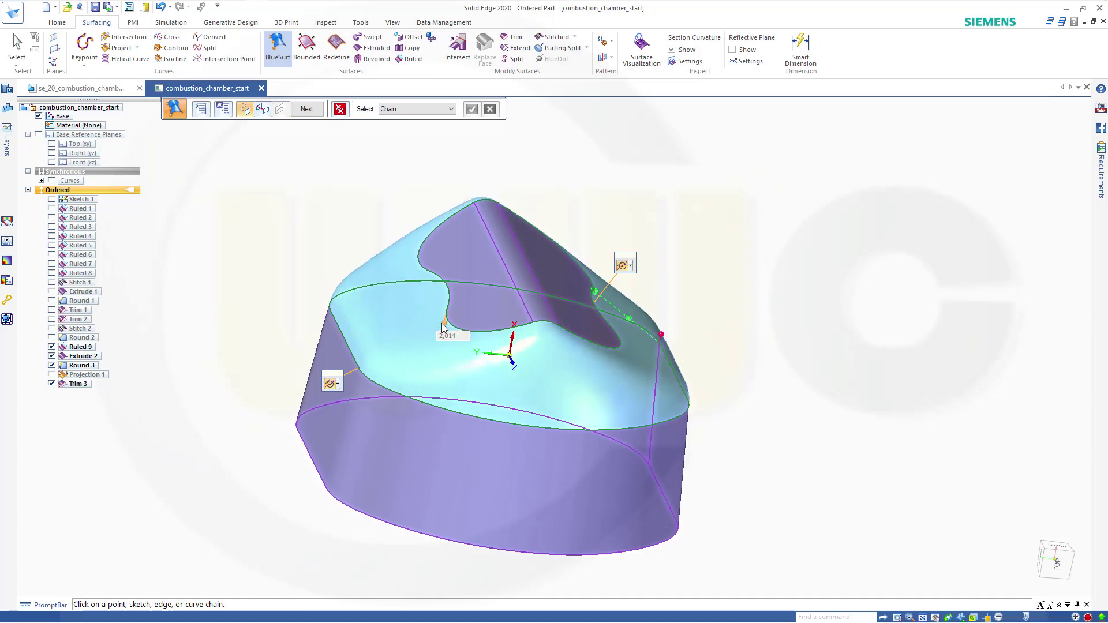
{"action": "middle_click_drag", "start_coordinate": [467, 327], "coordinate": [450, 312]}
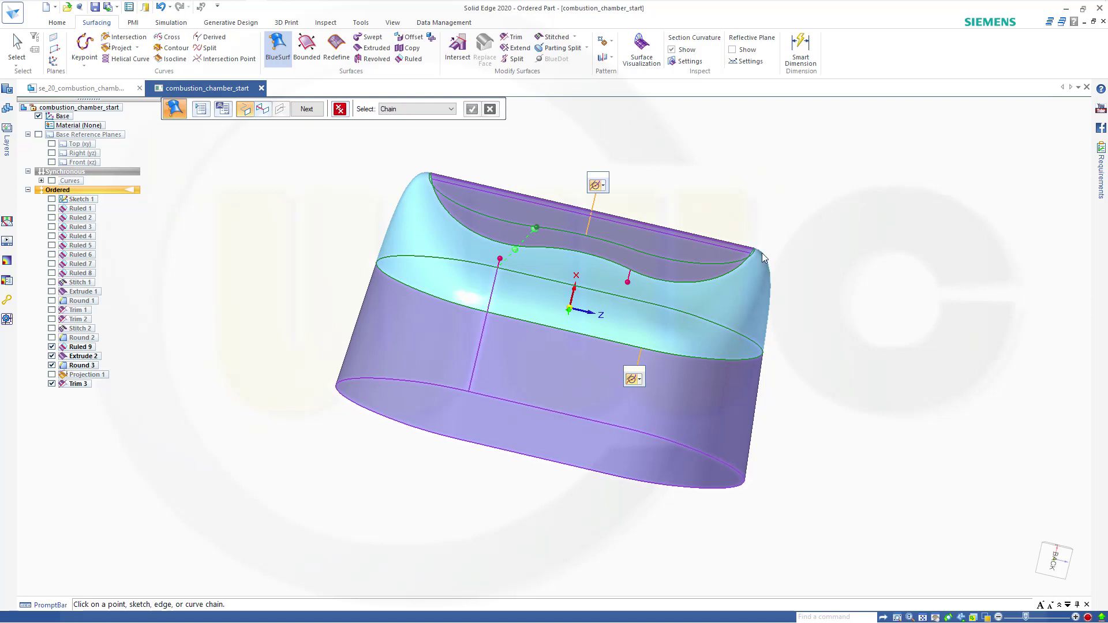
Step: Finish the tangent blend between wall and roof as BlueSurf 1
{"action": "left_click", "coordinate": [305, 110]}
{"action": "left_click", "coordinate": [305, 109]}
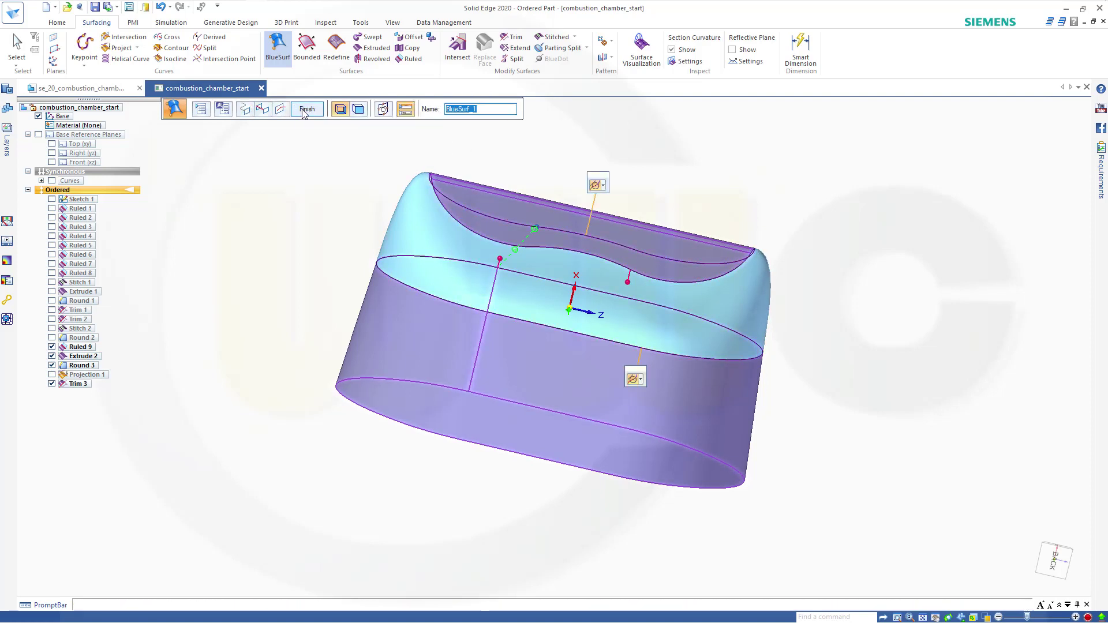
{"action": "key", "text": "Escape"}
Step: Hide the Ruled 9 wall, then select the Extrude 2 surface and Round 3 fillet strip
{"action": "middle_click_drag", "start_coordinate": [715, 249], "coordinate": [586, 237]}
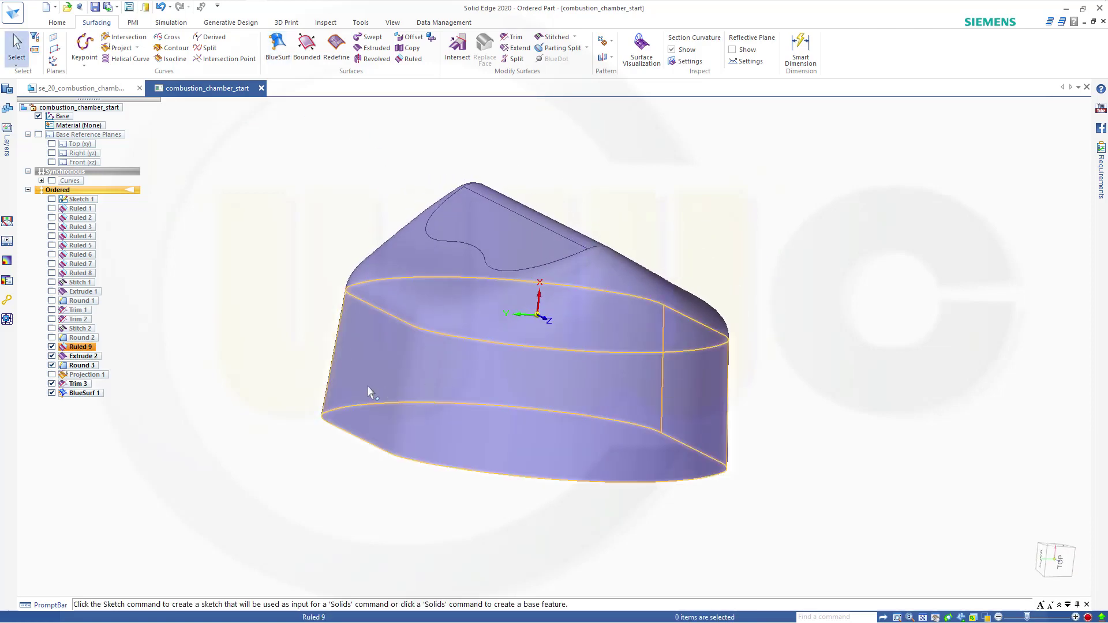
{"action": "left_click", "coordinate": [52, 347]}
{"action": "middle_click_drag", "start_coordinate": [319, 270], "coordinate": [458, 153]}
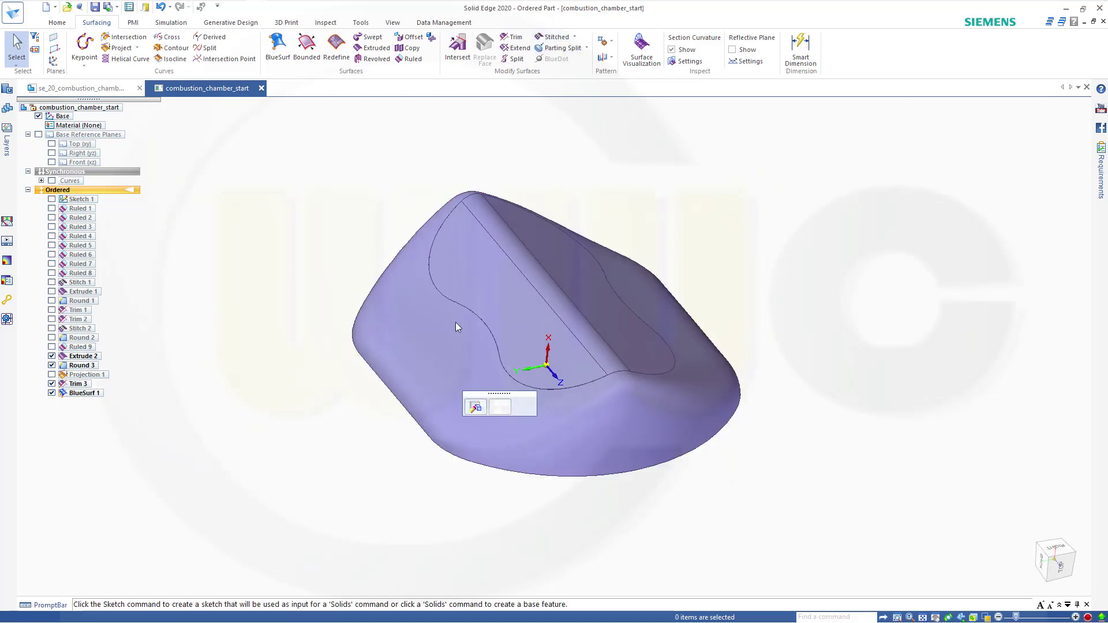
{"action": "left_click", "coordinate": [507, 302]}
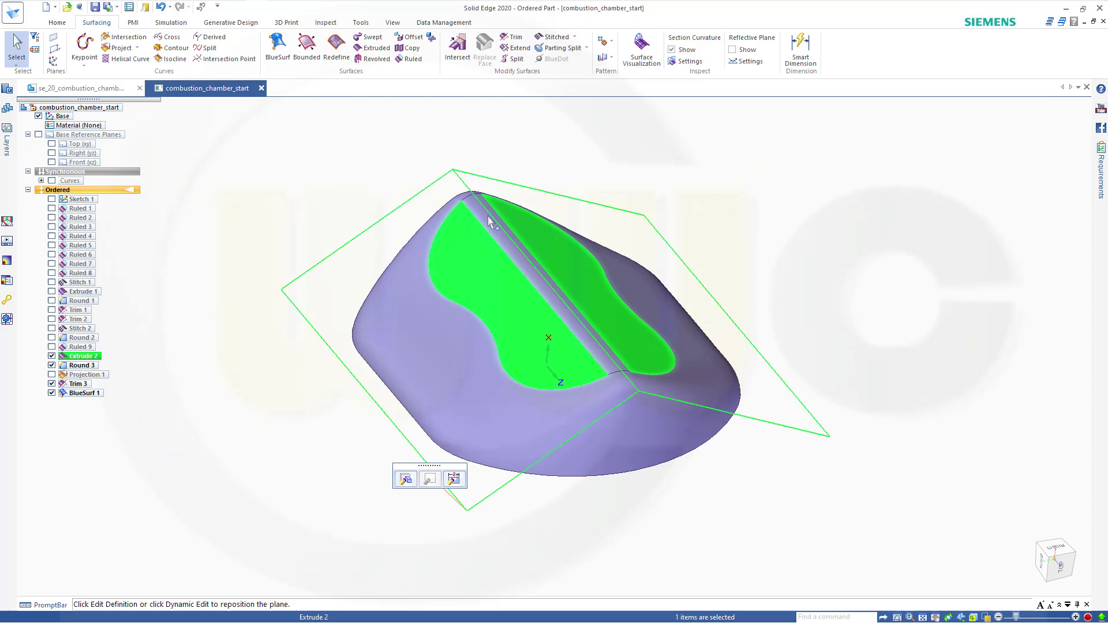
{"action": "left_click", "coordinate": [529, 265]}
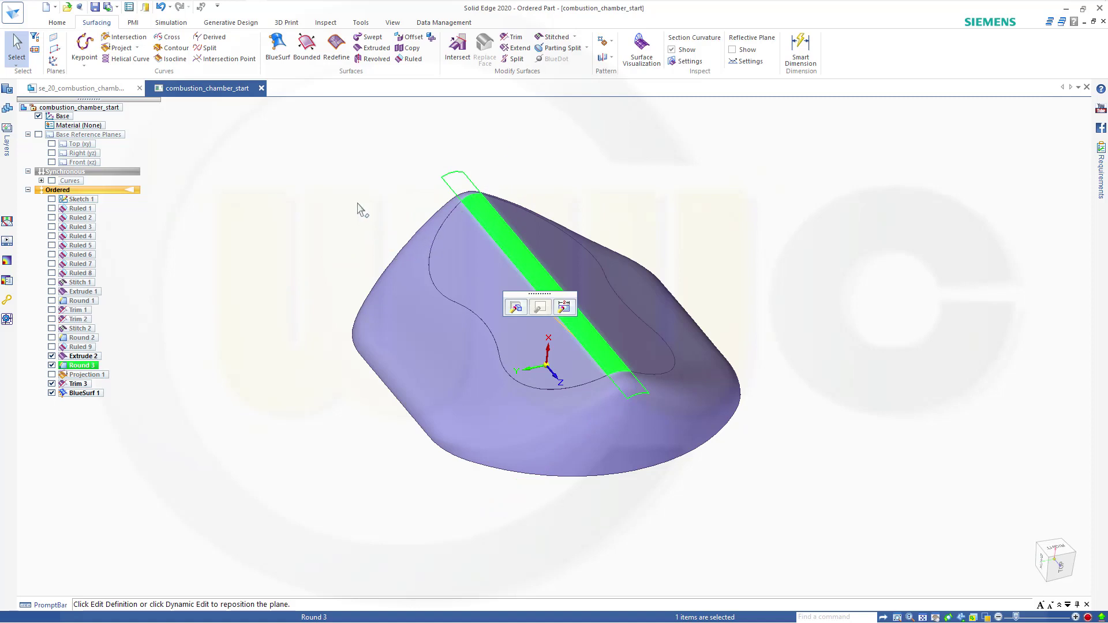
Step: Stitch BlueSurf 1 and Extrude 2 with default options into Stitch 3
{"action": "left_click", "coordinate": [553, 37]}
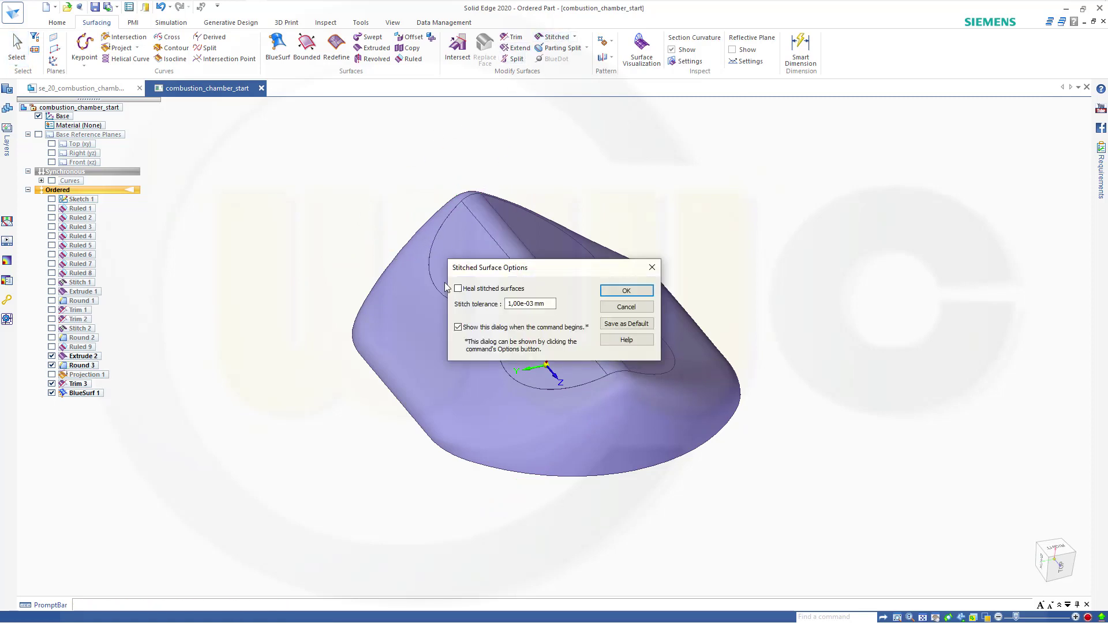
{"action": "left_click", "coordinate": [640, 290]}
{"action": "left_click", "coordinate": [421, 337]}
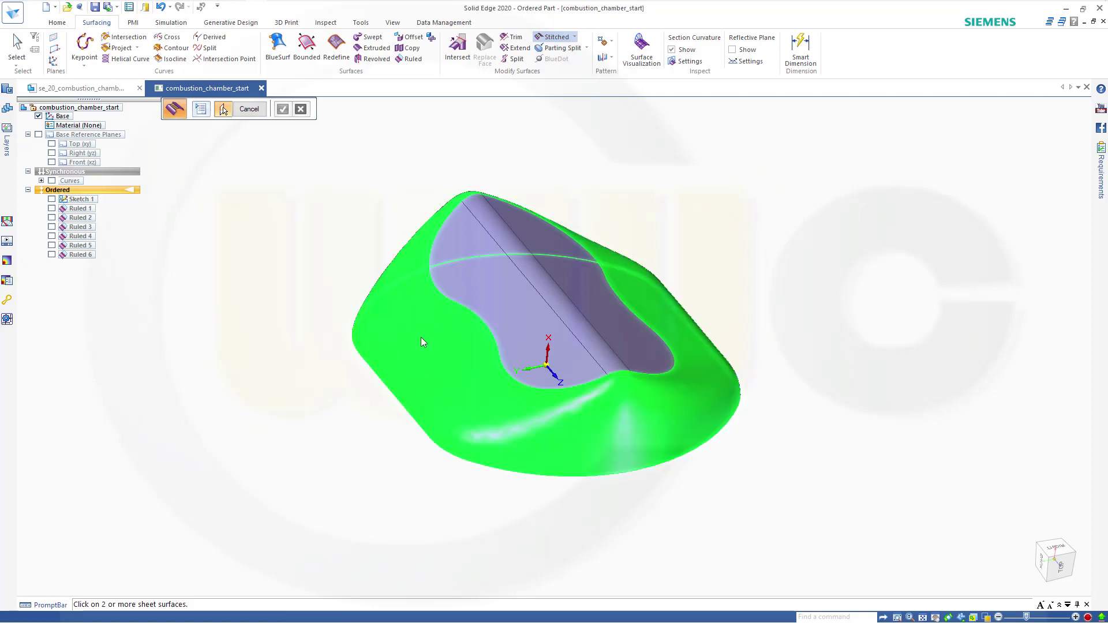
{"action": "left_click", "coordinate": [504, 292]}
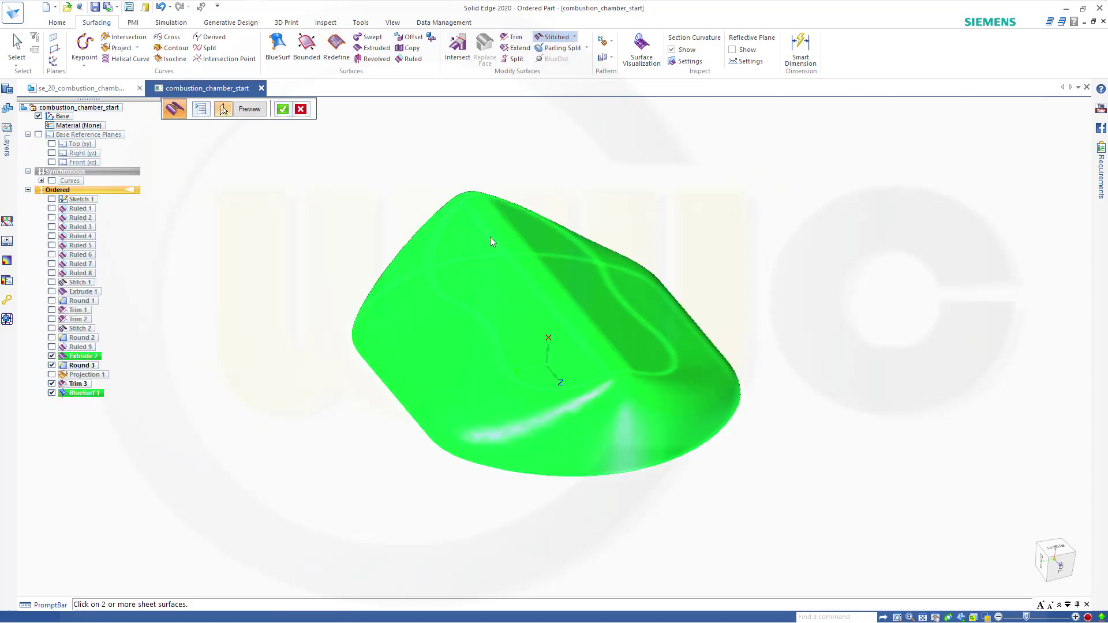
{"action": "left_click", "coordinate": [245, 110]}
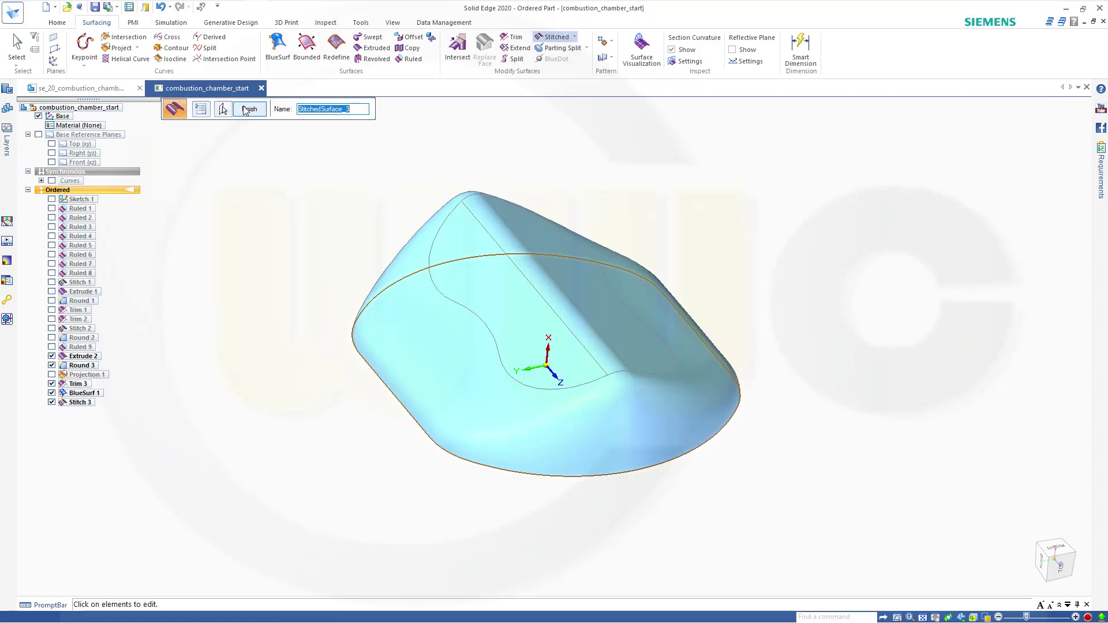
{"action": "left_click", "coordinate": [249, 110]}
{"action": "left_click", "coordinate": [249, 109]}
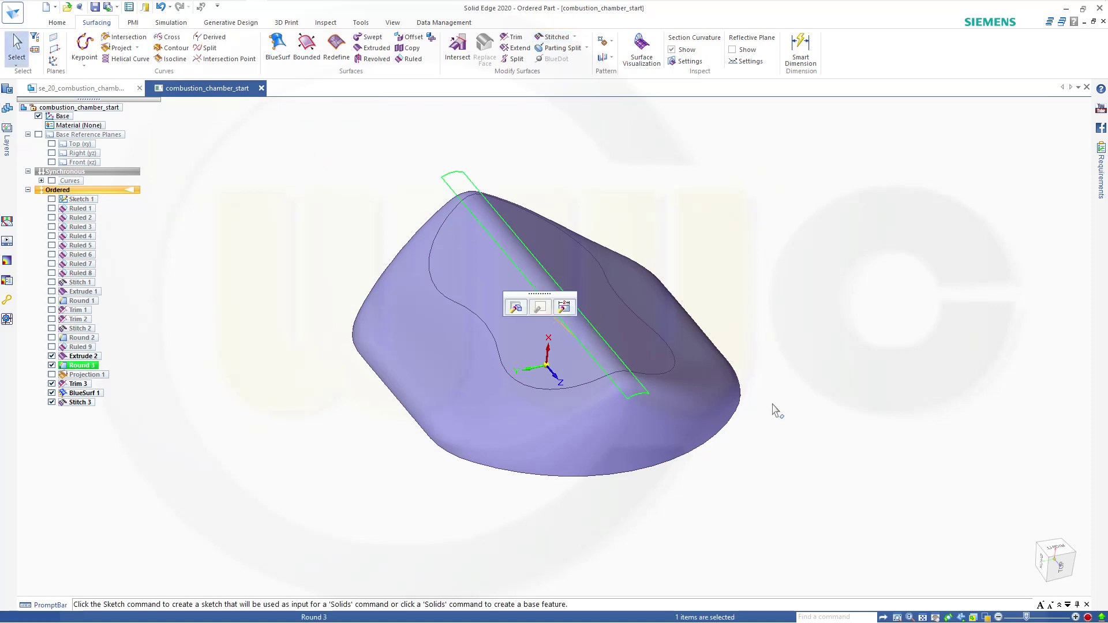
{"action": "middle_click_drag", "start_coordinate": [772, 408], "coordinate": [765, 376]}
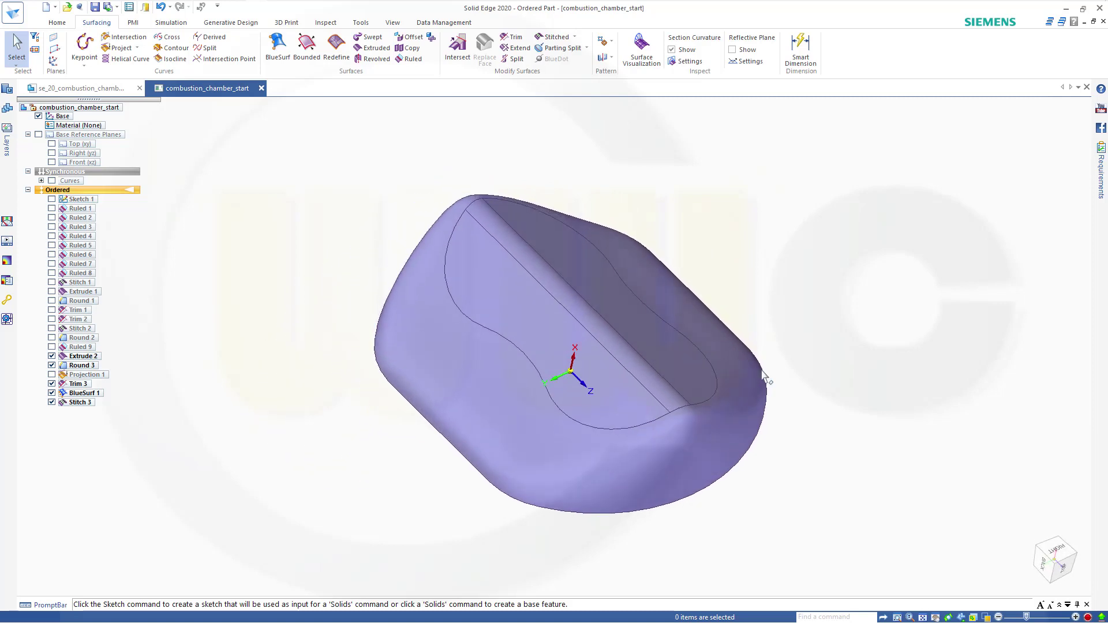